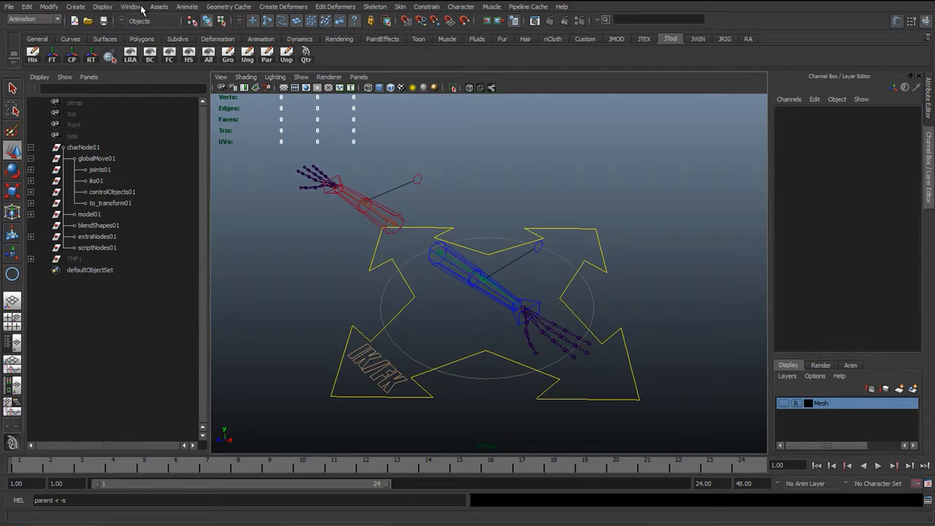
Open the Hypershade and enlarge its window beside the viewport
click(134, 7)
mouse_move(158, 34)
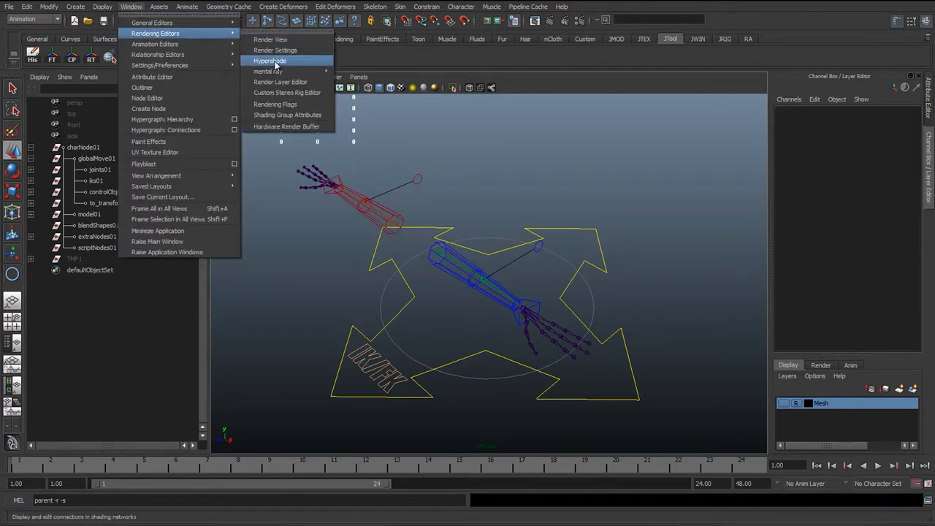
click(275, 65)
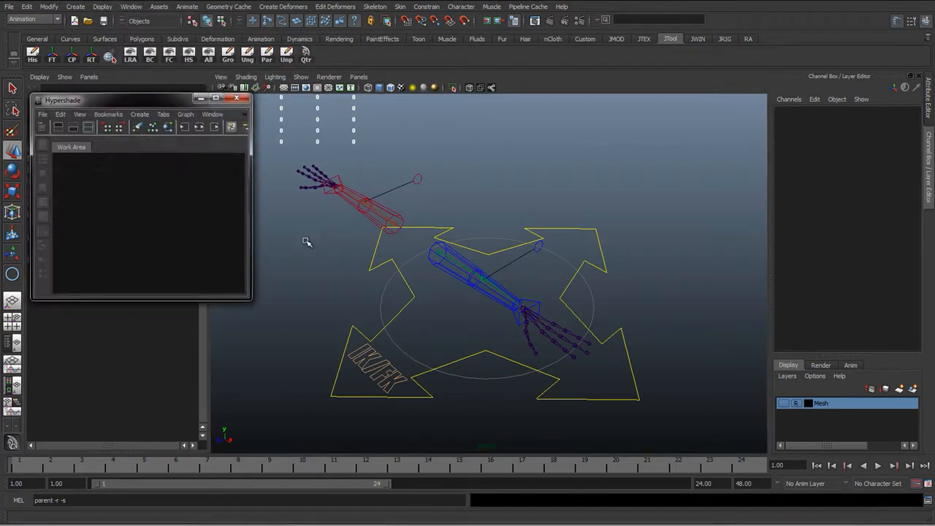
mouse_move(125, 101)
mouse_down()
mouse_move(147, 104)
mouse_move(119, 89)
mouse_up()
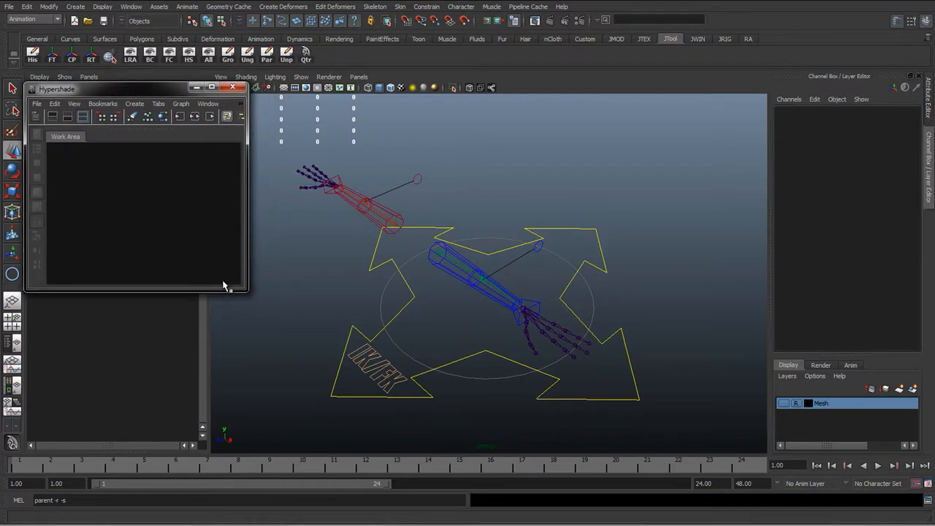
drag(246, 289, 377, 433)
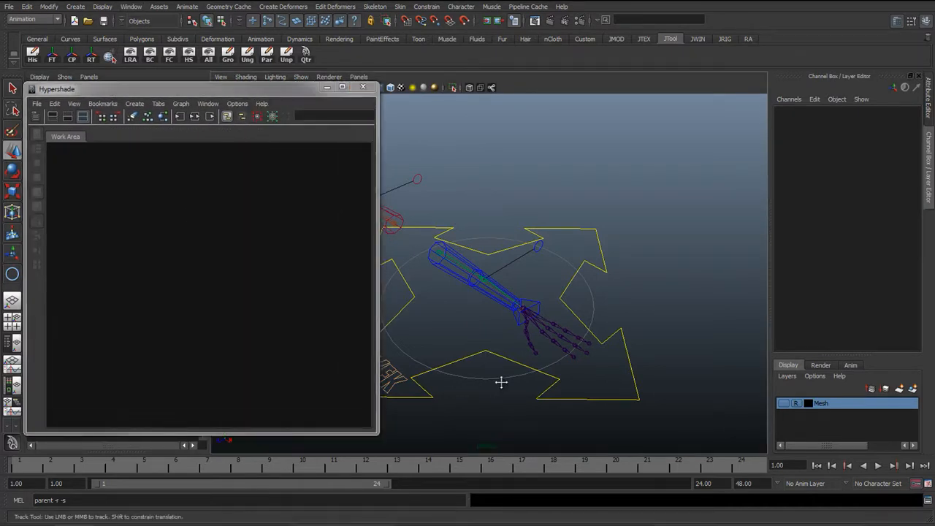
Select the IK/FK global control cc_global_IKFK_01 and add it to the Hypershade graph
alt+middle_drag(501, 382, 531, 380)
alt+drag(532, 380, 572, 363)
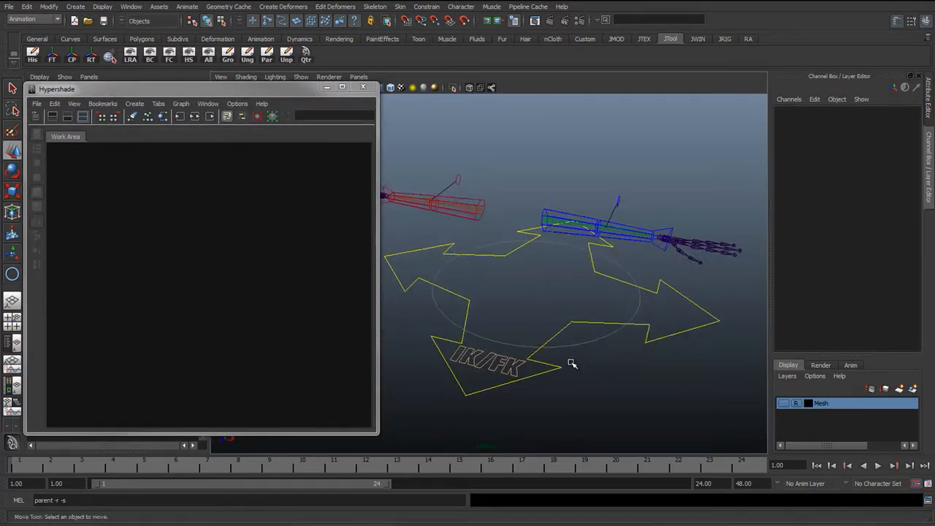
click(504, 371)
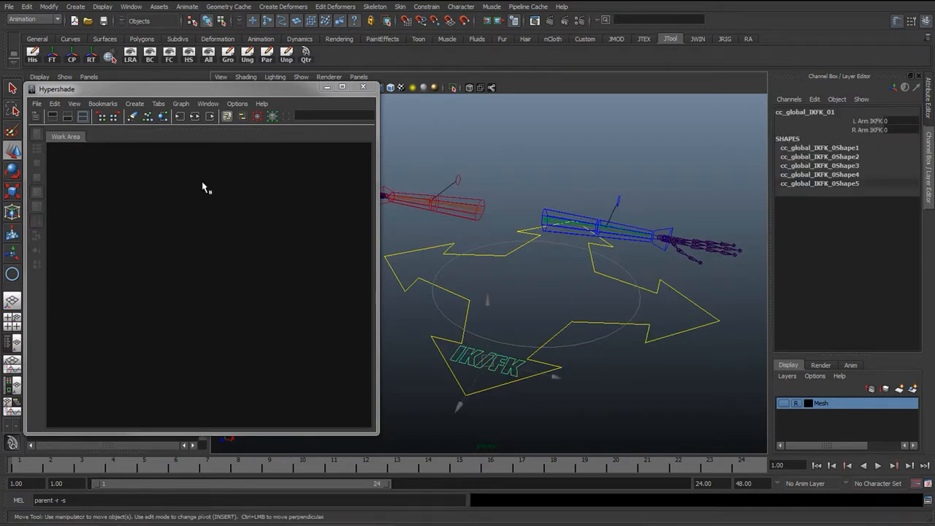
click(177, 105)
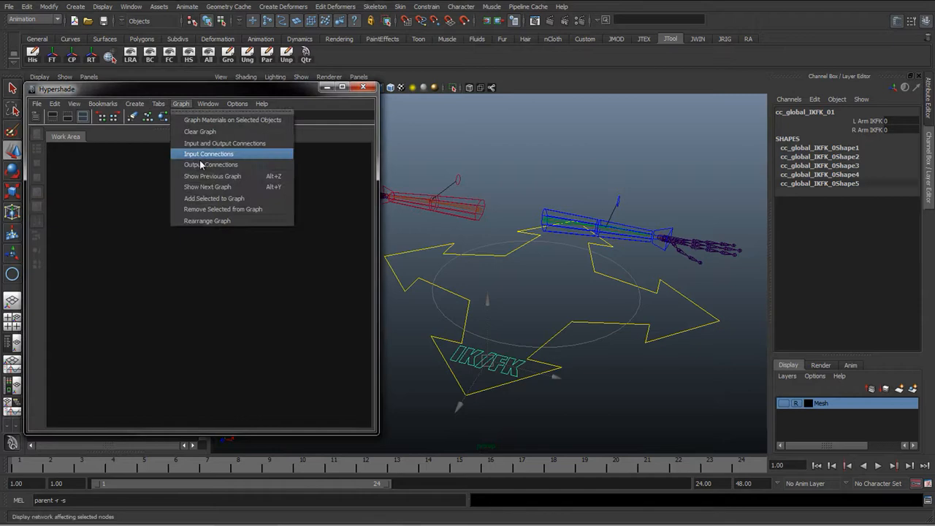
click(201, 203)
drag(107, 207, 128, 280)
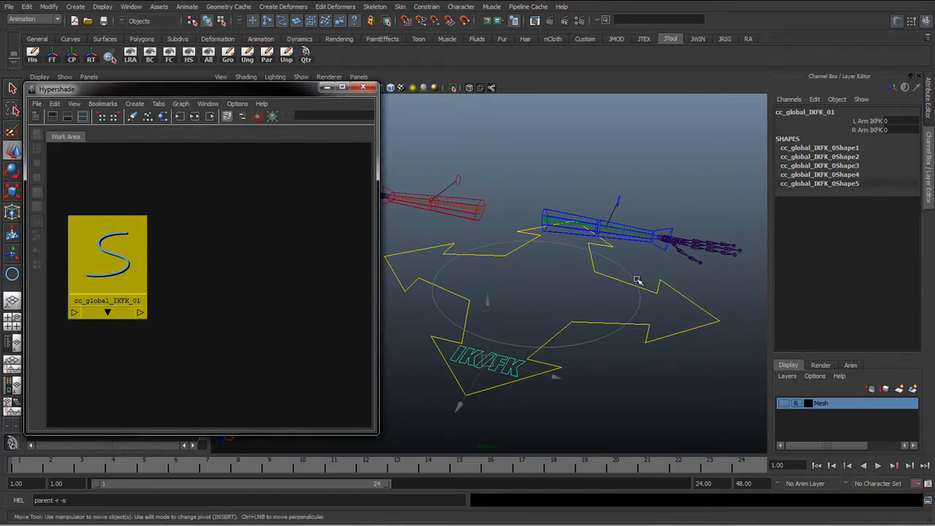
Select the left arm's IK handle and FK controls and add them to the Hypershade graph
alt+drag(501, 271, 474, 273)
alt+middle_drag(475, 273, 510, 284)
alt+right_drag(509, 285, 555, 289)
alt+middle_drag(495, 276, 545, 303)
mouse_move(504, 310)
alt+mouse_down()
mouse_move(474, 314)
mouse_move(497, 322)
alt+mouse_up()
alt+right_drag(497, 321, 510, 318)
alt+drag(510, 318, 526, 267)
click(524, 290)
click(503, 244)
key(q)
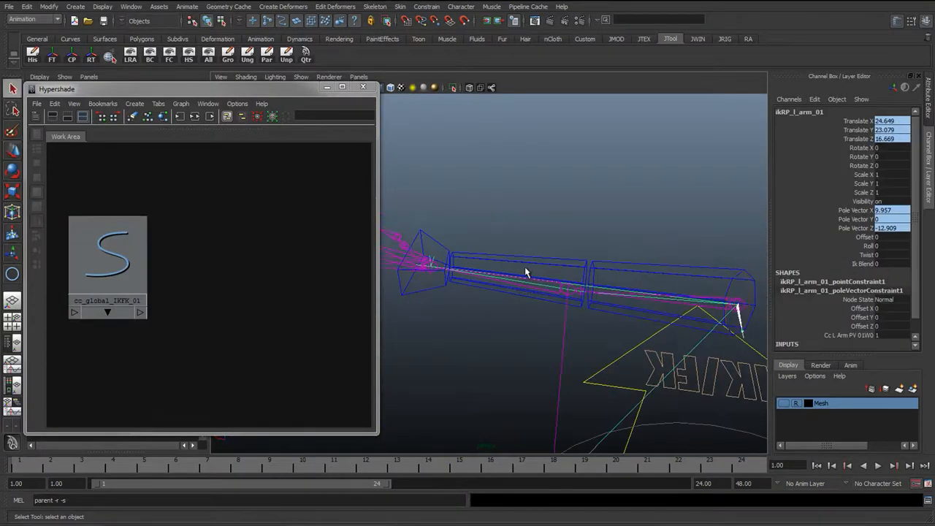
click(527, 257)
key(Up)
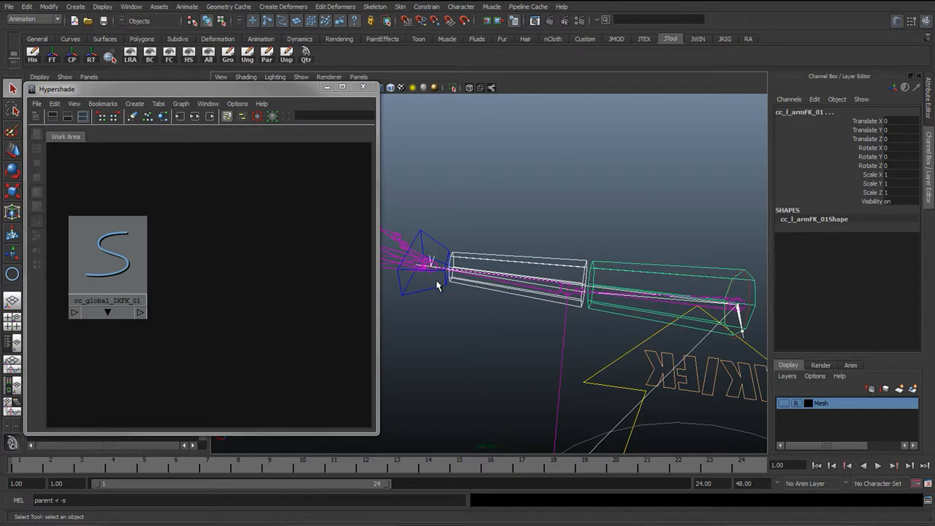
alt+drag(437, 283, 468, 257)
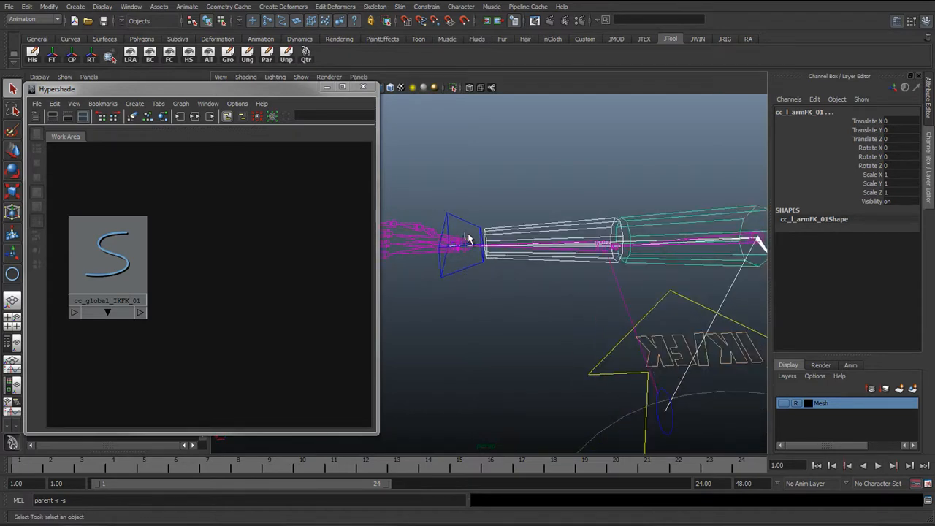
alt+middle_drag(472, 244, 485, 252)
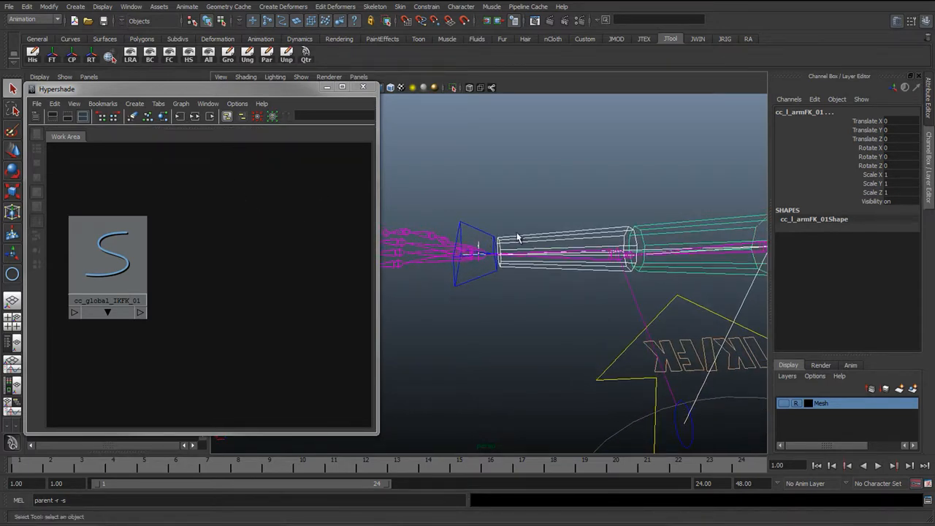
click(181, 103)
click(219, 198)
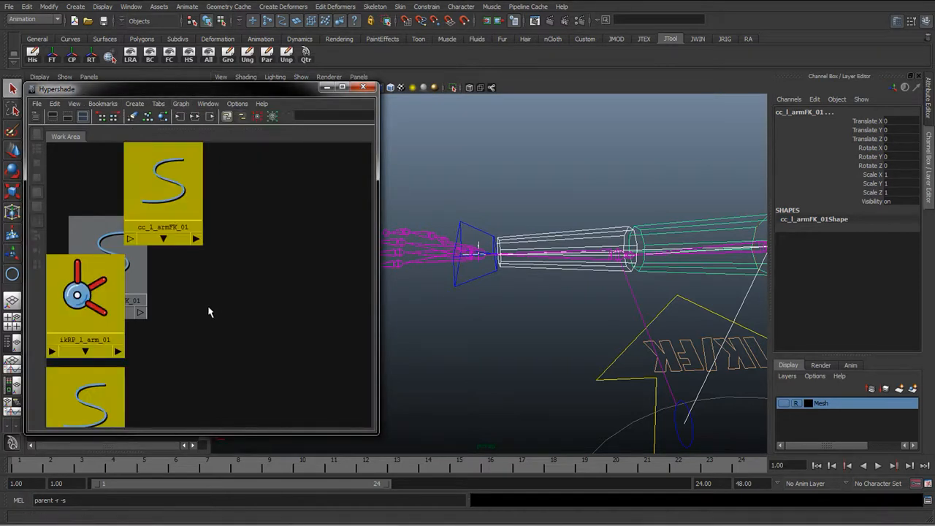
Arrange the four control and IK handle nodes in the Hypershade work area
click(186, 231)
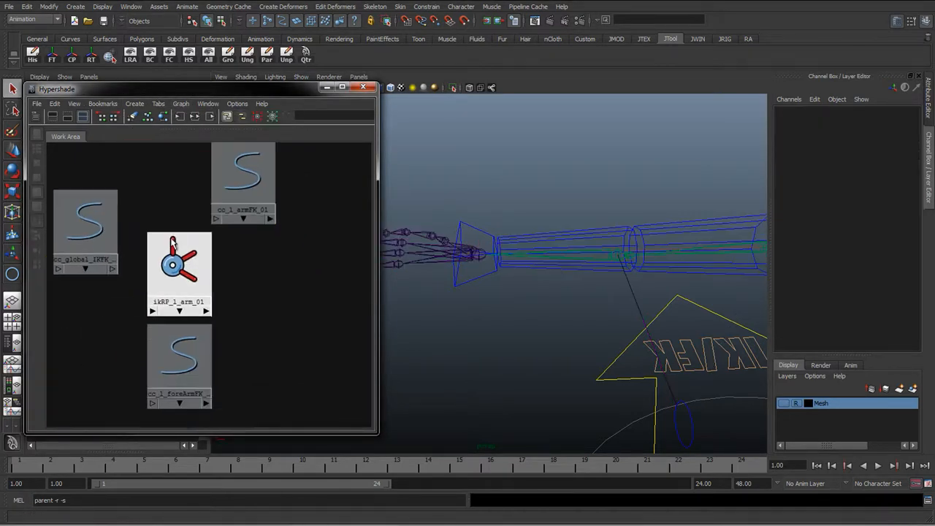
alt+right_drag(221, 277, 219, 247)
alt+middle_drag(219, 247, 224, 257)
drag(232, 242, 248, 222)
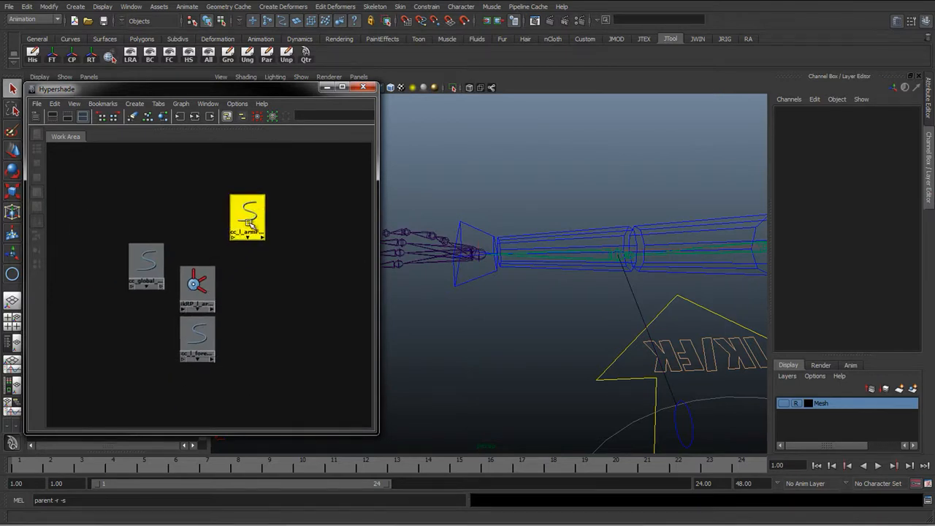
drag(214, 287, 277, 281)
drag(198, 321, 244, 315)
Select the IK handle node and test its Ik Blend channel by sliding it in the viewport
click(251, 272)
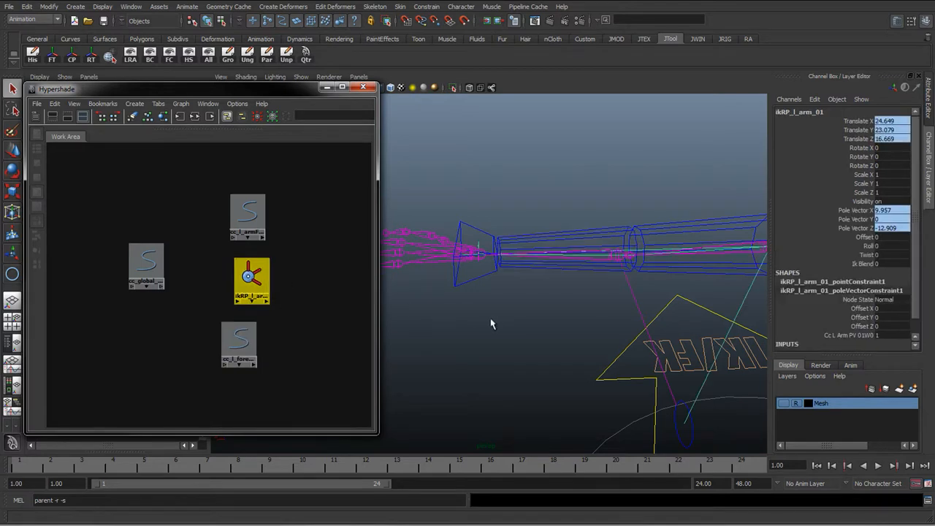
alt+drag(492, 324, 629, 373)
click(862, 263)
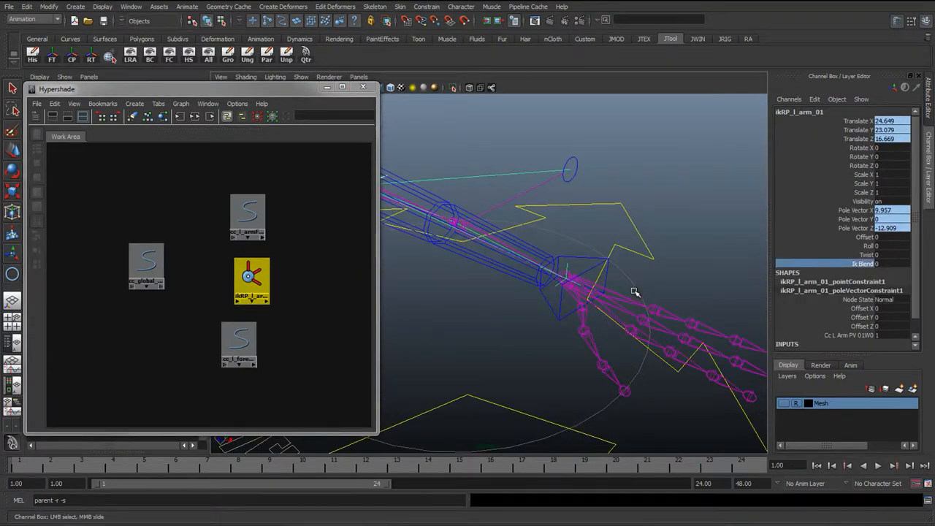
alt+middle_drag(633, 290, 580, 274)
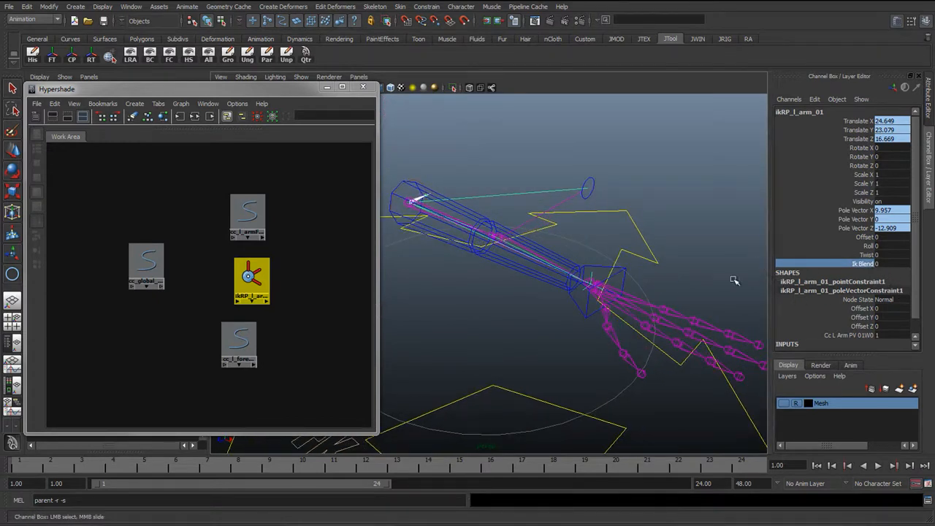
Reposition the global control and IK handle nodes and select the IK handle's Ik Blend channel
drag(146, 267, 135, 274)
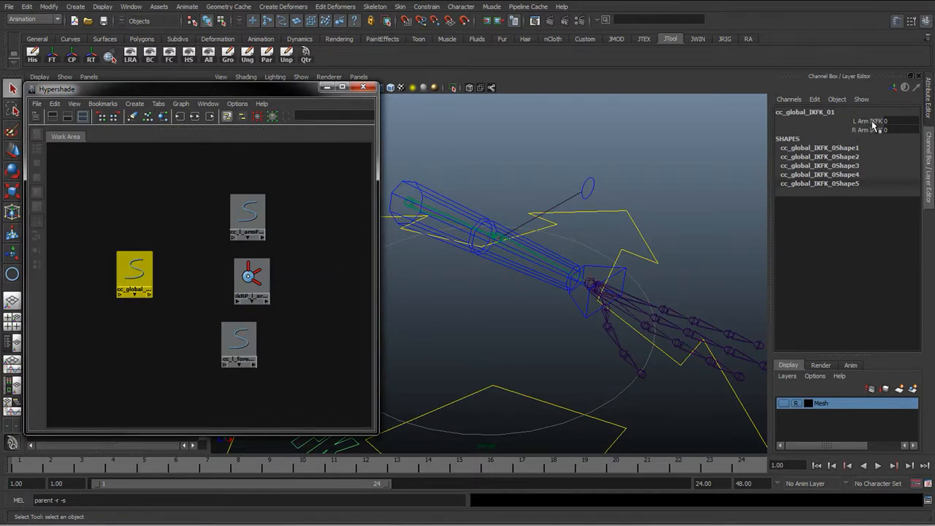
drag(138, 274, 136, 283)
drag(251, 277, 202, 275)
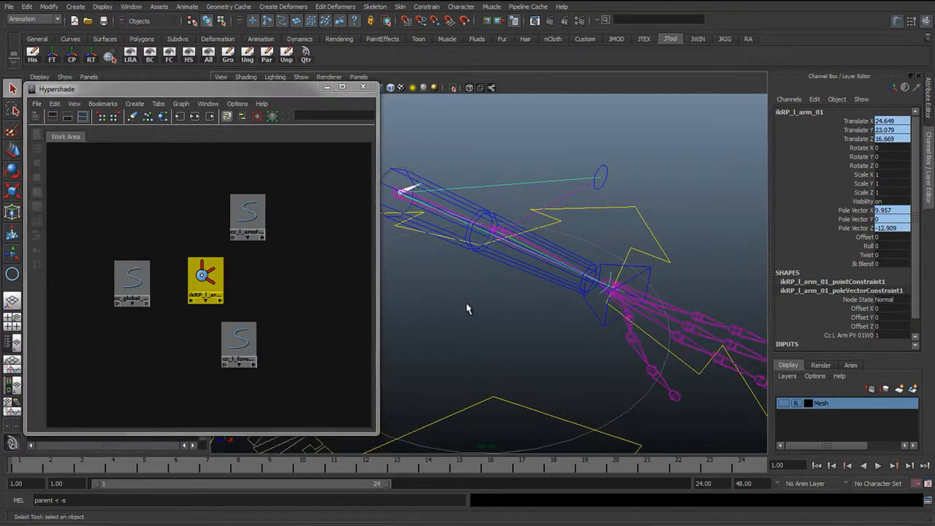
alt+drag(467, 309, 418, 298)
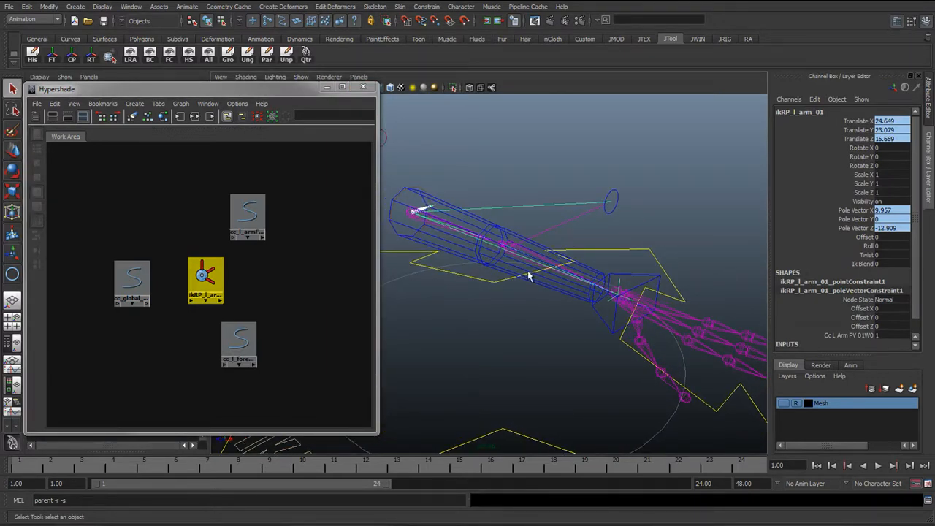
click(132, 280)
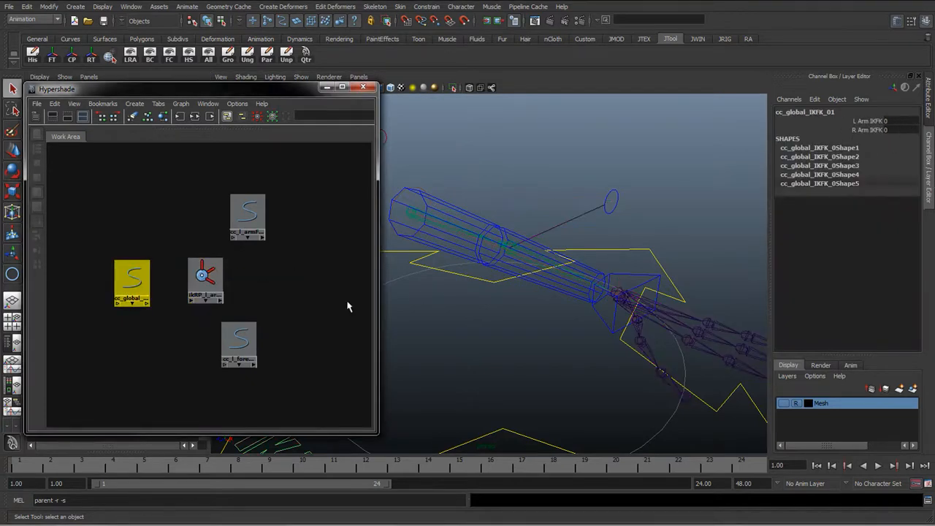
click(200, 294)
click(862, 264)
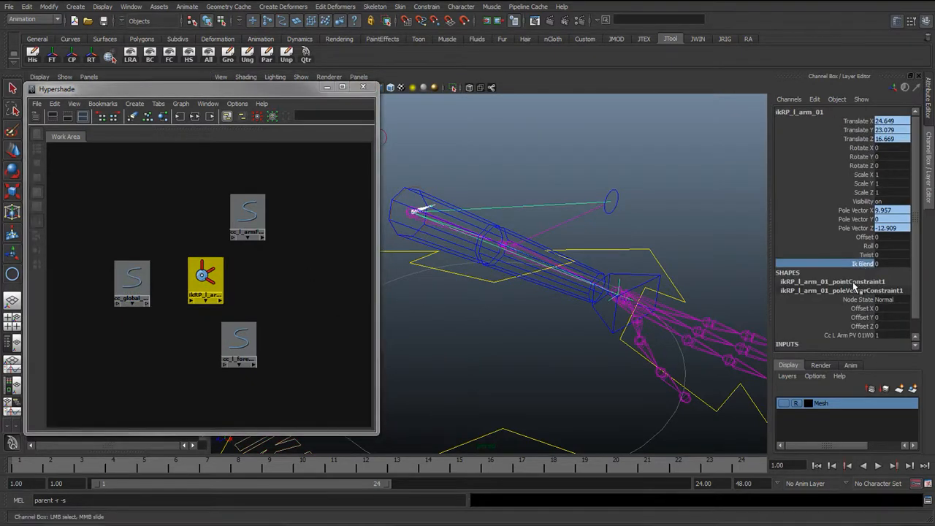
drag(144, 301, 122, 297)
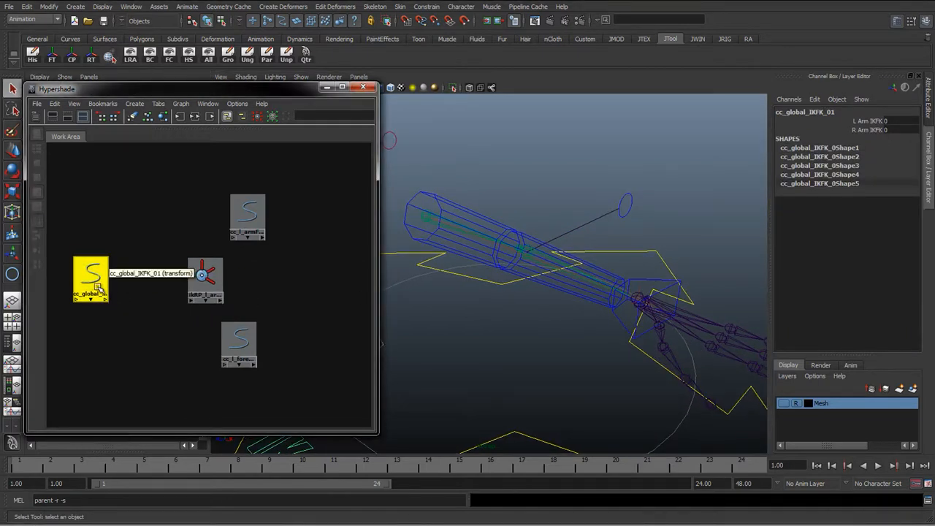
Connect the global control to the IK handle through the Connection Editor, browse the IK handle's inputs, and close it
middle_drag(94, 285, 205, 281)
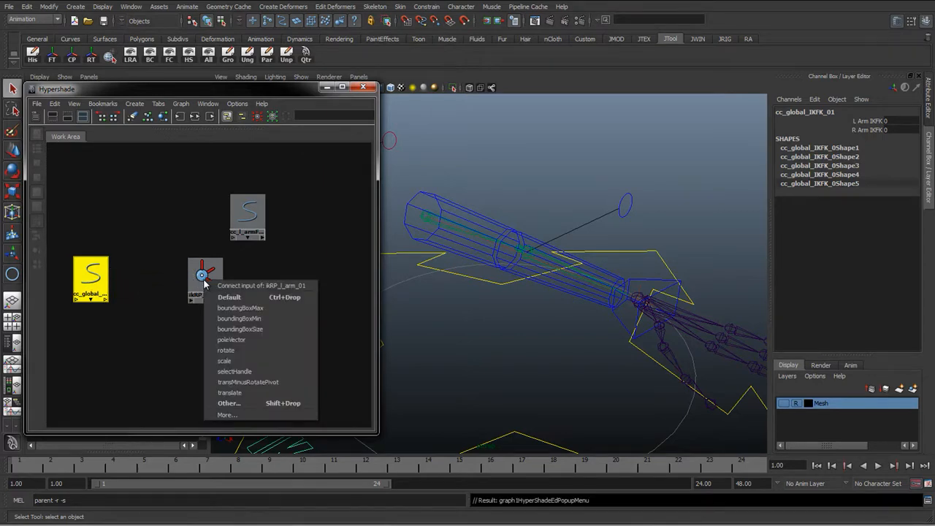
click(226, 403)
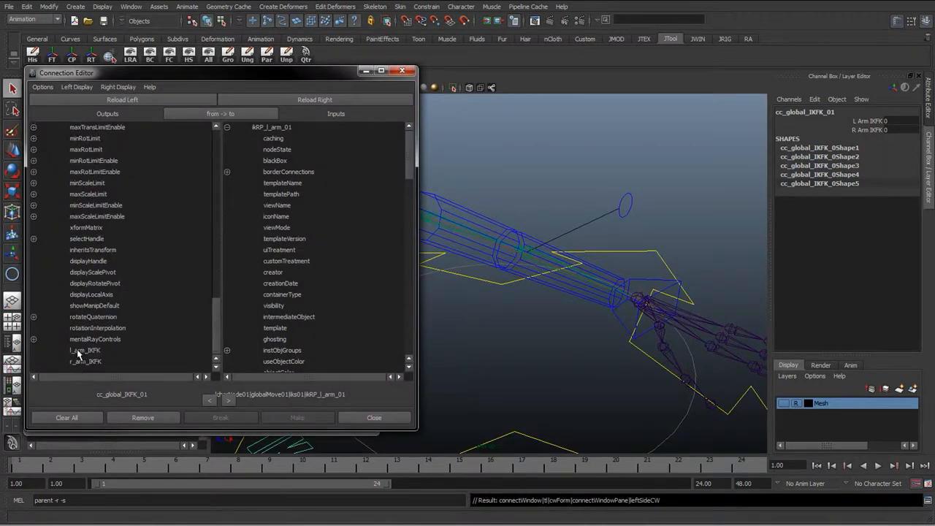
drag(410, 162, 410, 328)
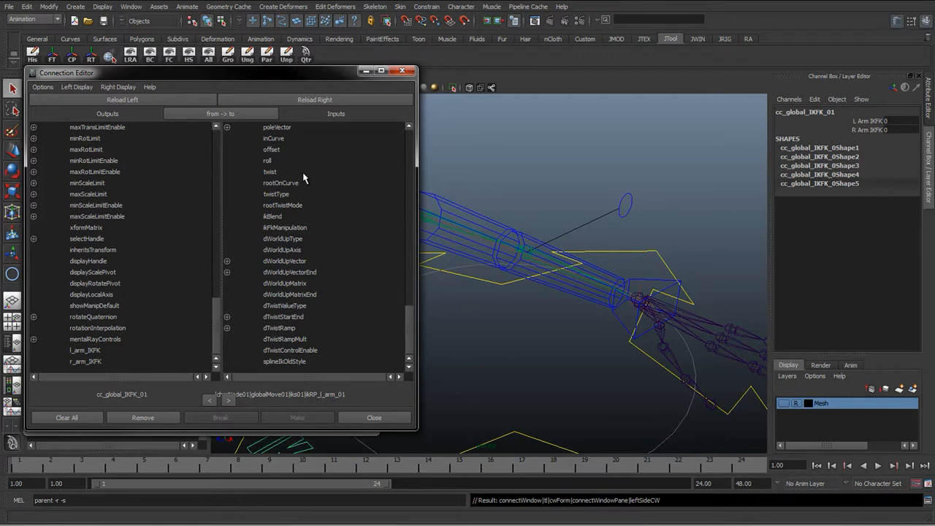
click(402, 70)
drag(81, 271, 75, 270)
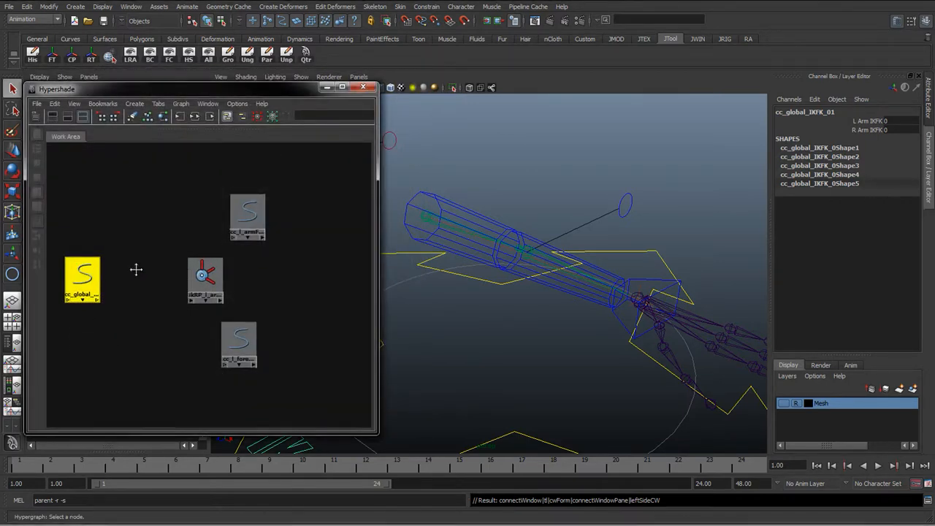
alt+middle_drag(136, 268, 176, 271)
drag(130, 272, 119, 272)
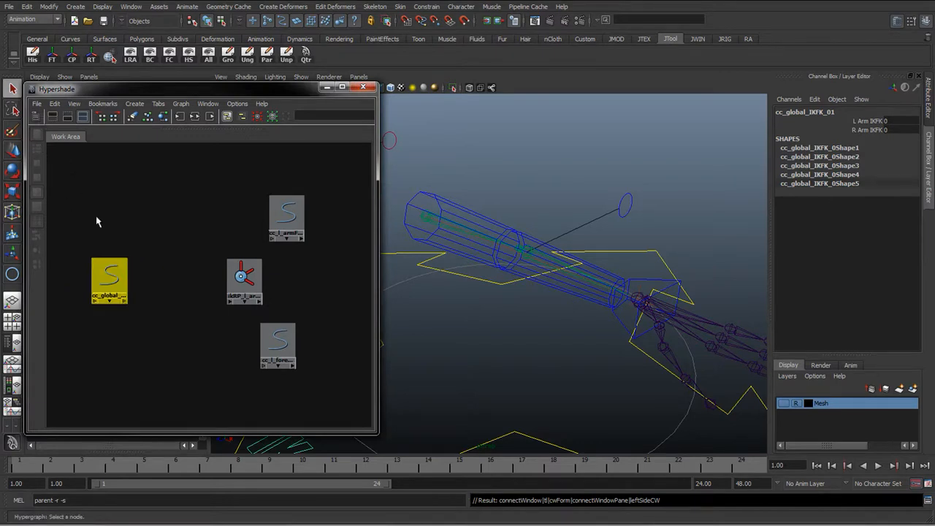
click(109, 280)
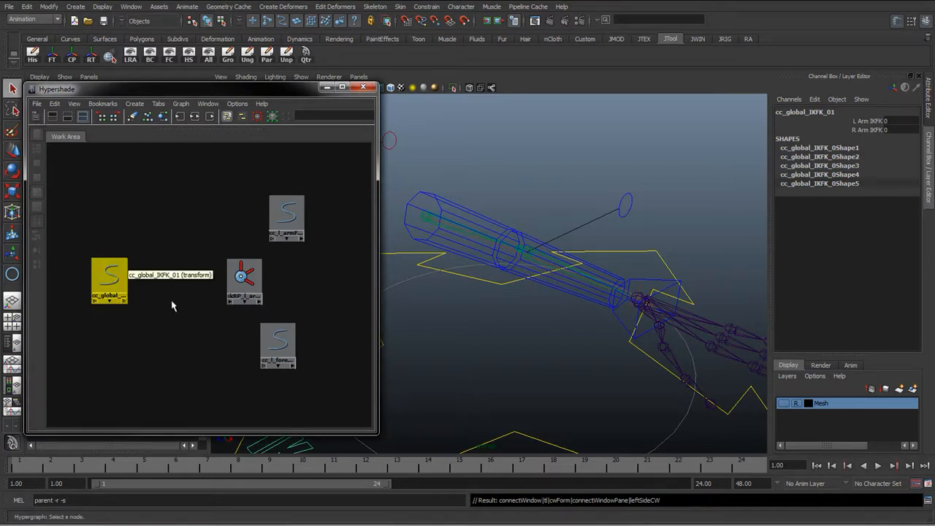
click(251, 192)
click(132, 7)
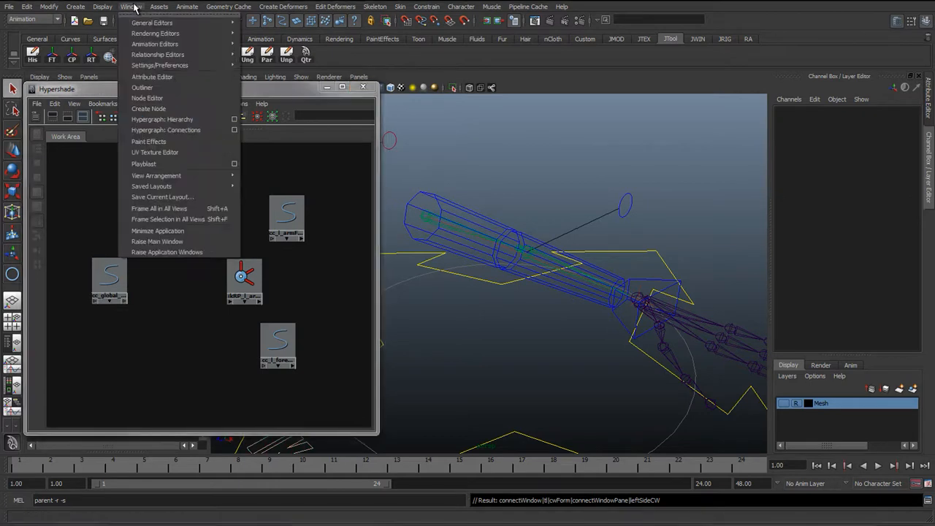
mouse_move(171, 179)
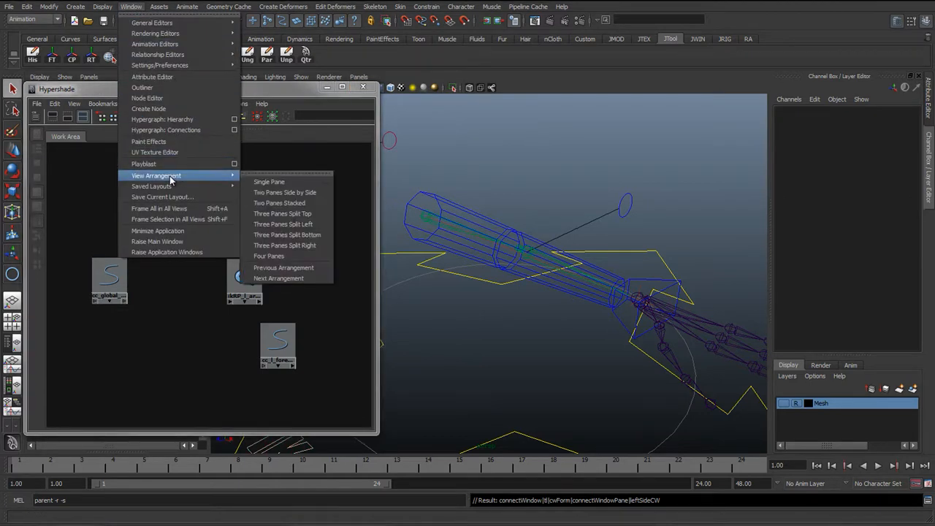
mouse_move(154, 45)
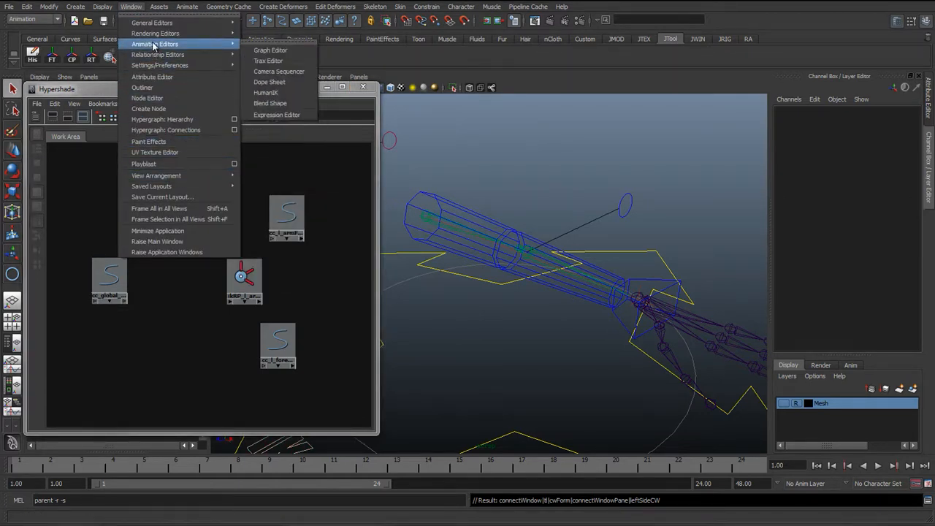
click(124, 6)
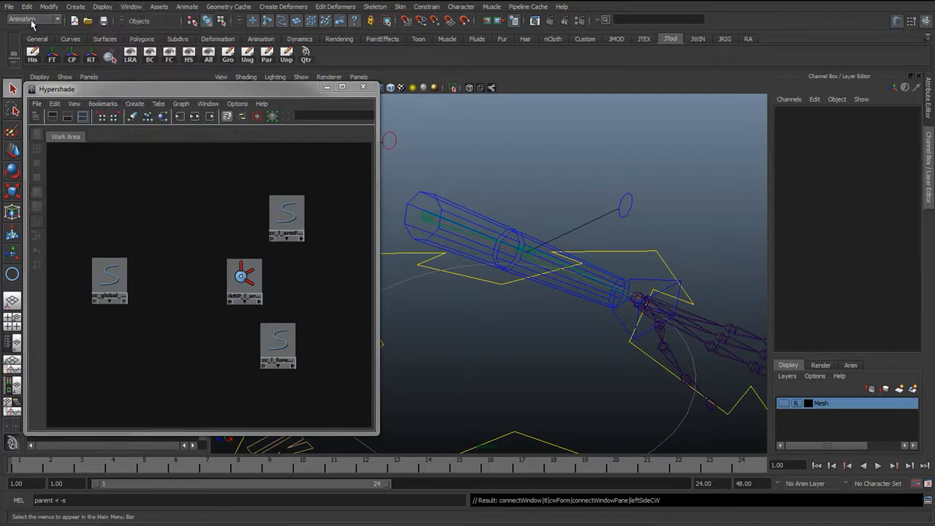
click(187, 7)
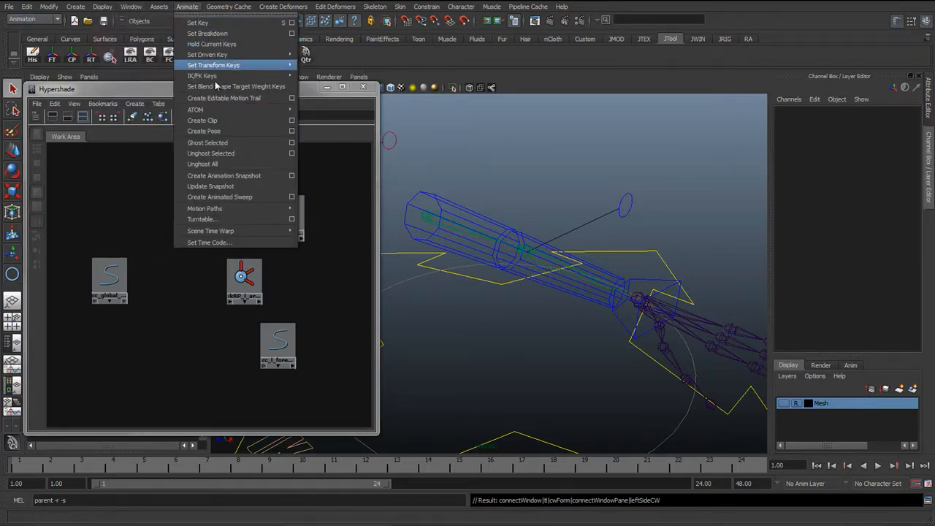
Open the Set Driven Key editor and arrange it beside the Hypershade window
mouse_move(223, 55)
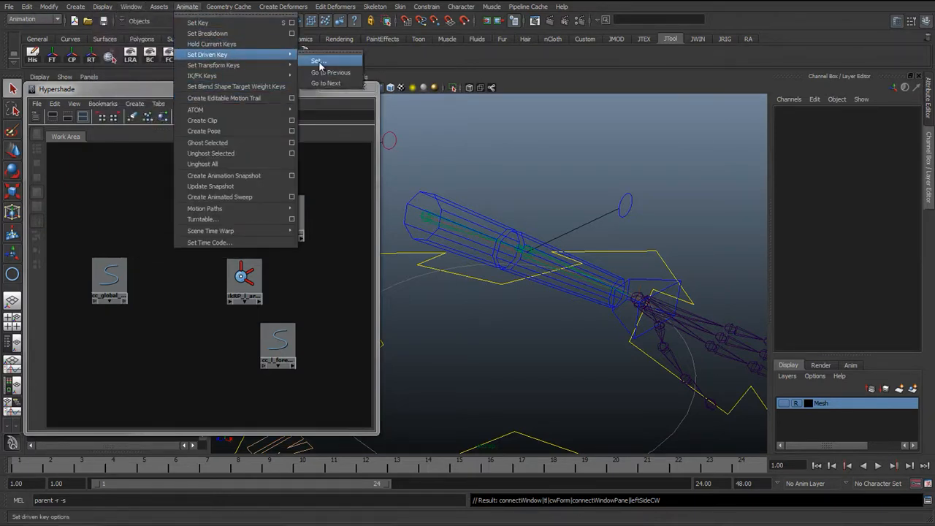
click(319, 63)
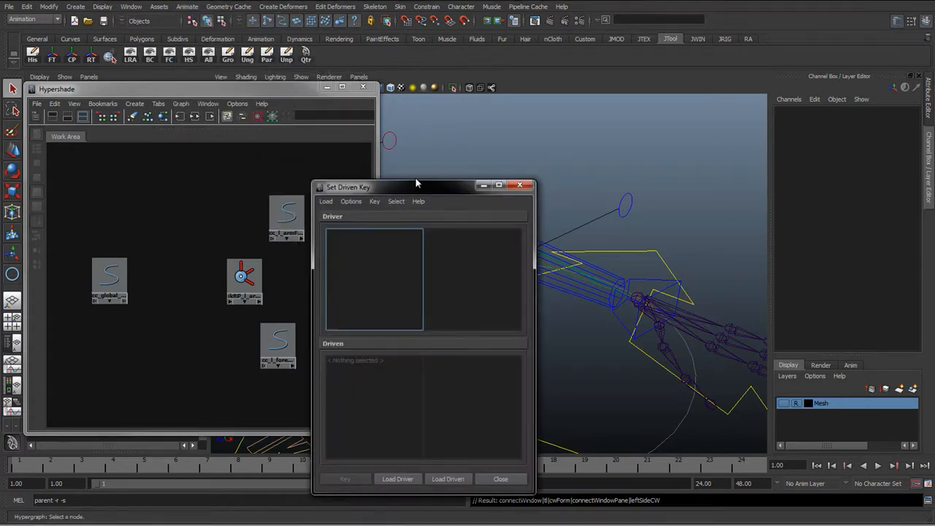
drag(416, 183, 450, 134)
click(308, 93)
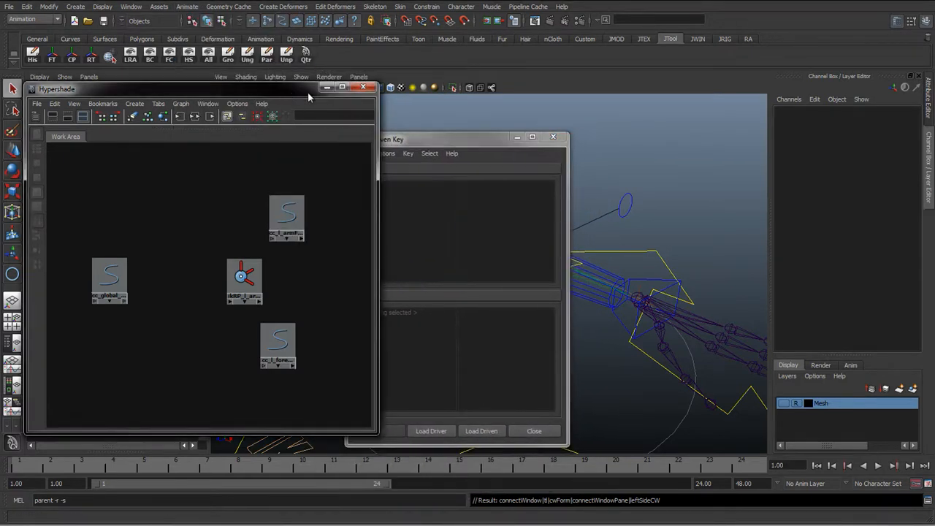
drag(379, 219, 312, 219)
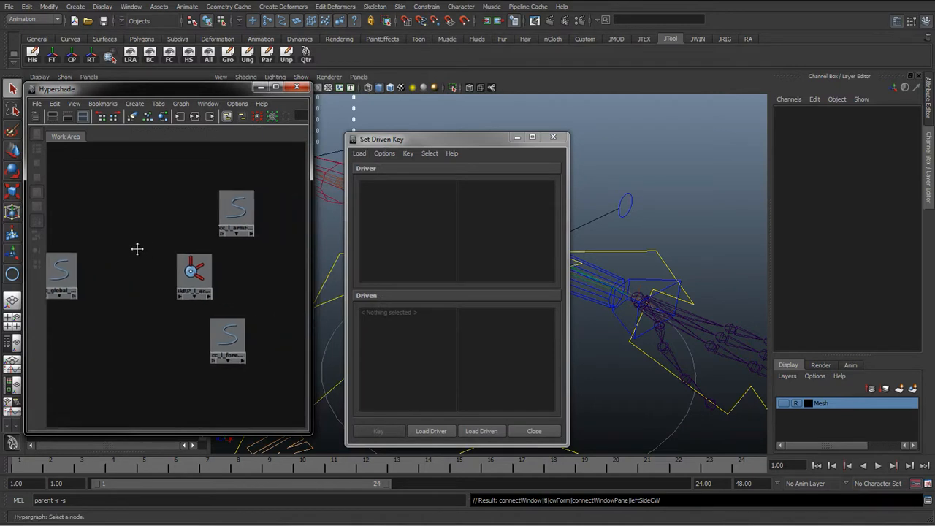
Load the global IK/FK control as the driver and the left arm IK handle as the driven object
drag(68, 224, 77, 303)
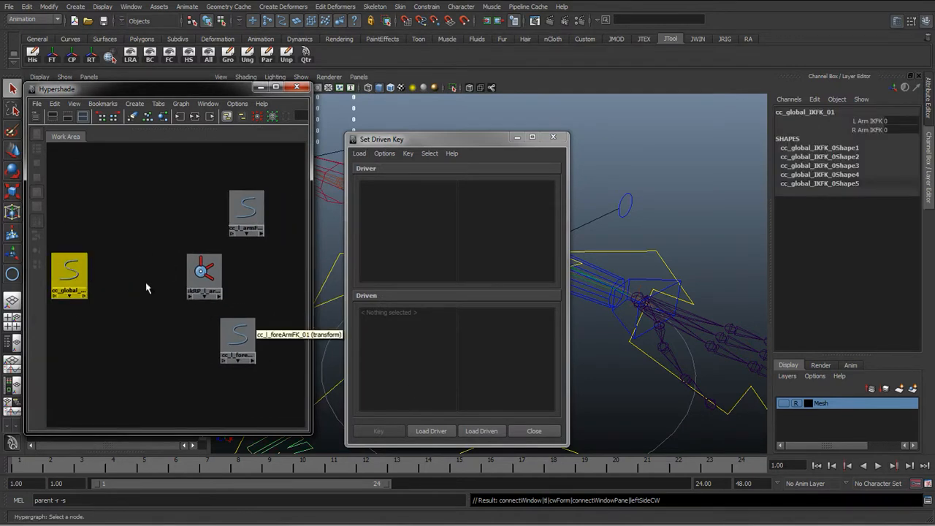
click(431, 431)
drag(142, 219, 208, 293)
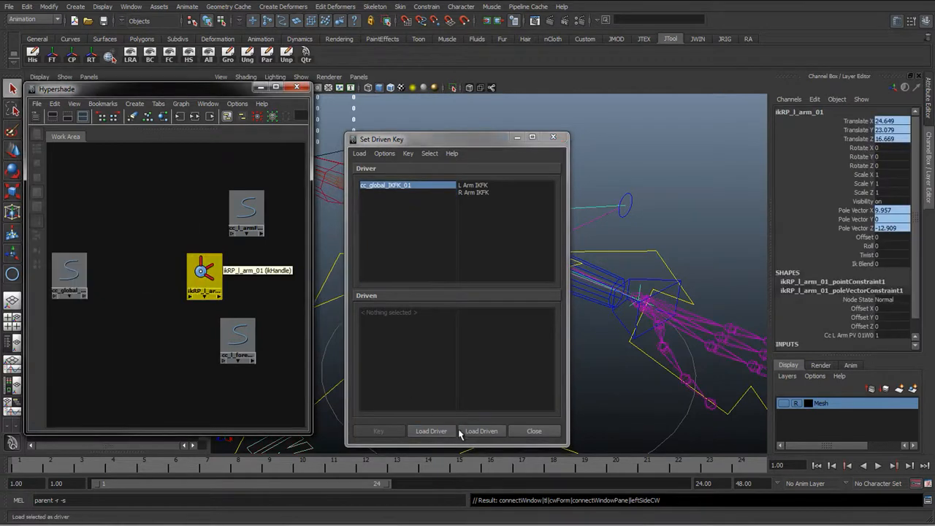
click(481, 431)
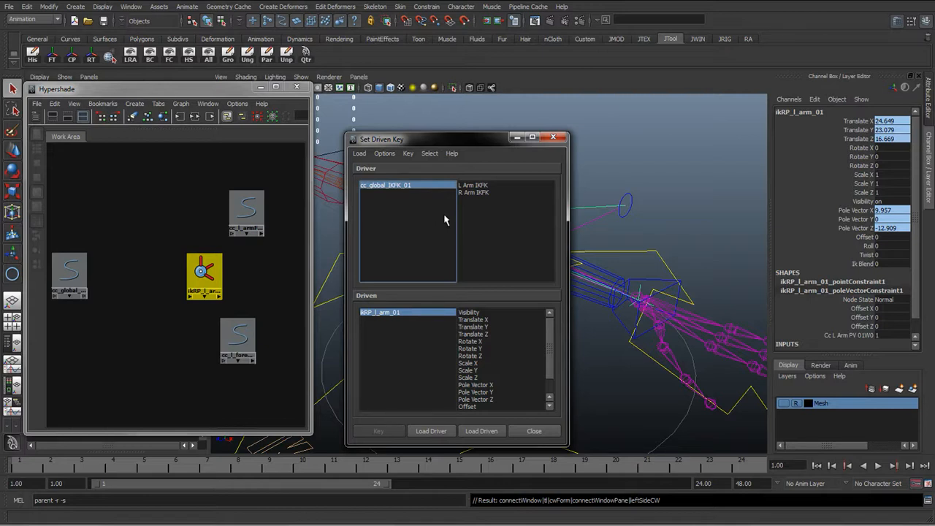
Pick the driver's L Arm IKFK attribute and set the IK handle's Ik Blend to 1
click(470, 186)
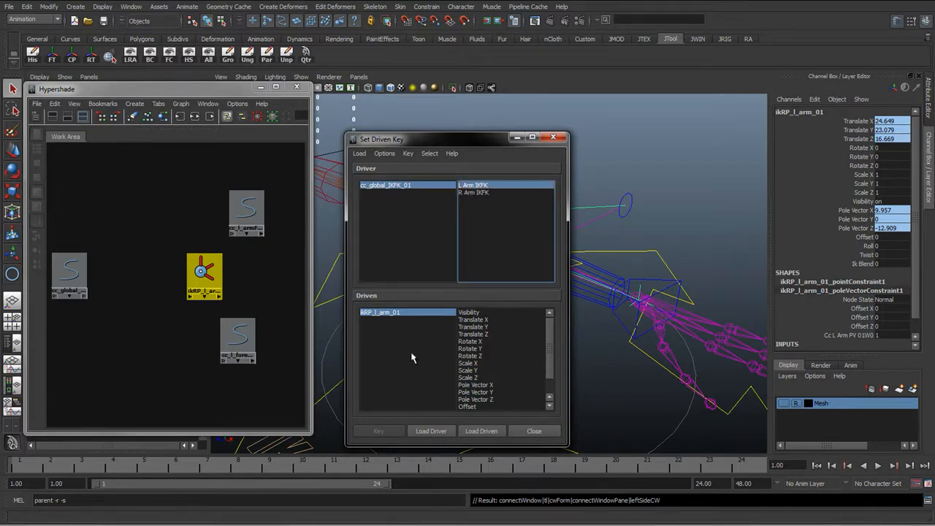
click(415, 187)
click(475, 187)
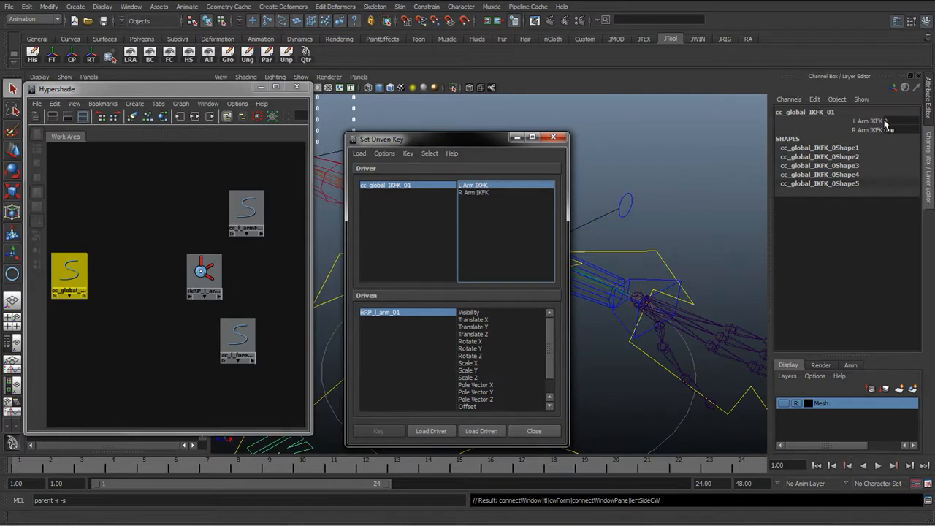
click(376, 314)
scroll(548, 333, down, 1)
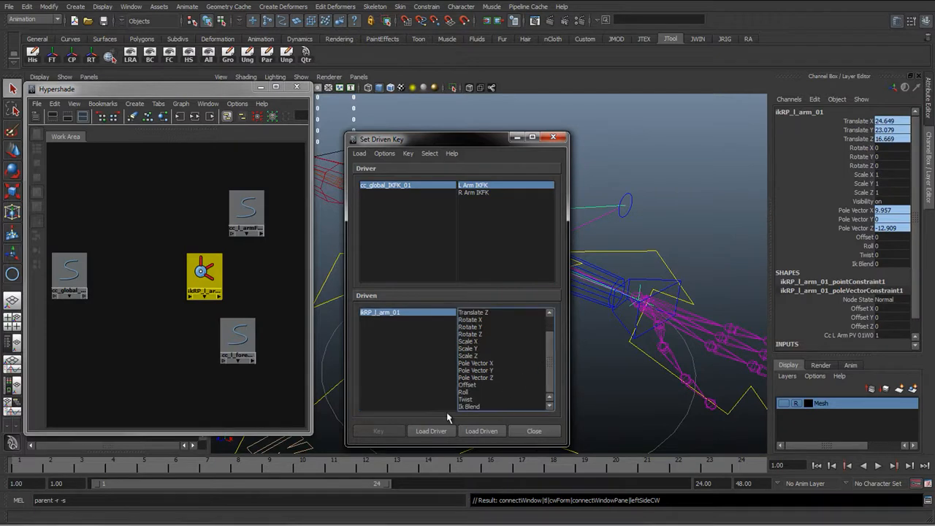
click(887, 264)
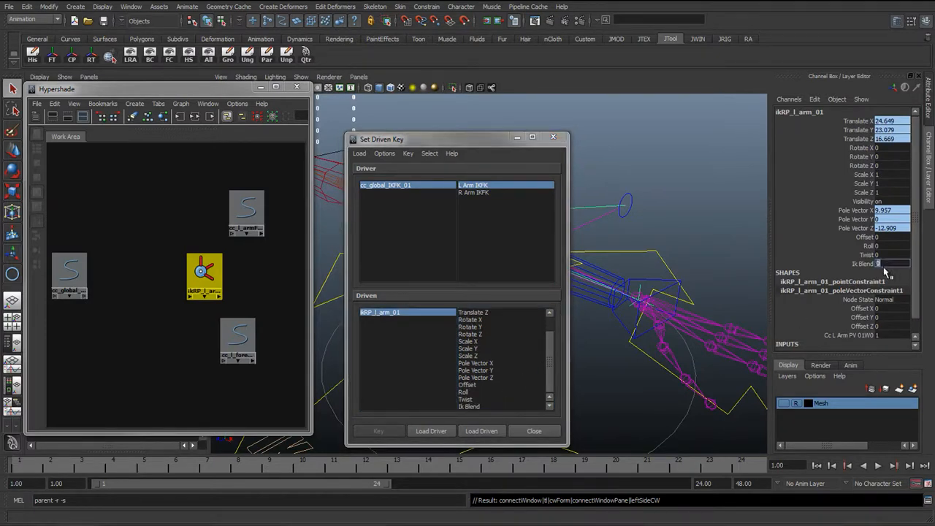
text(1)
key(Return)
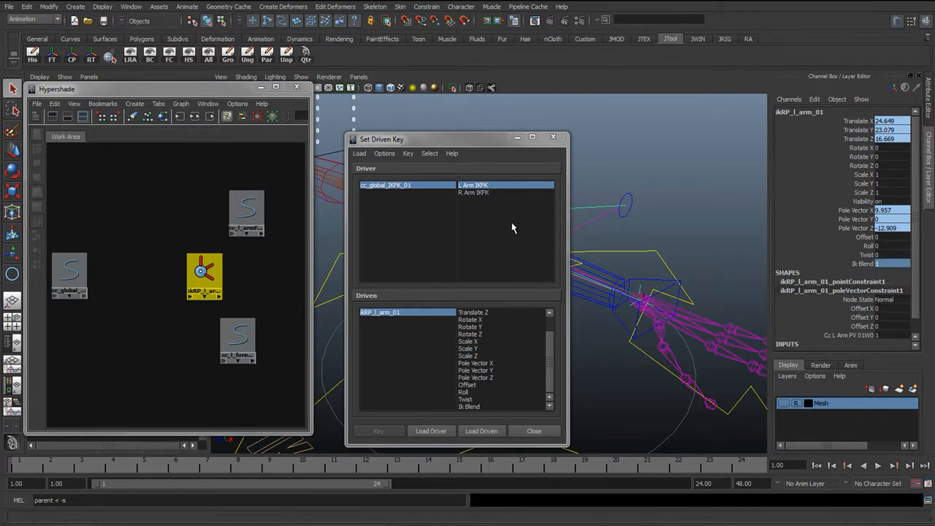
Set a driven key on Ik Blend with L Arm IKFK as the driver attribute
click(431, 192)
click(472, 189)
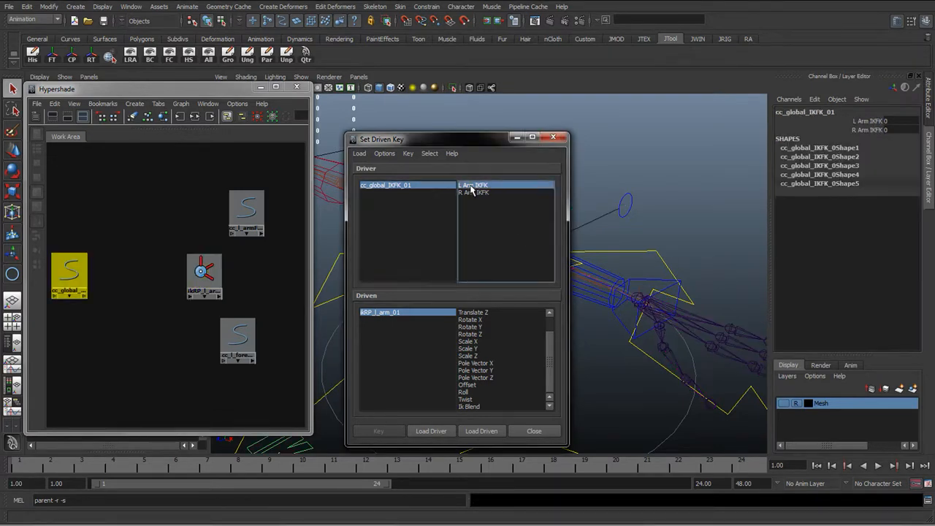
click(475, 406)
click(375, 432)
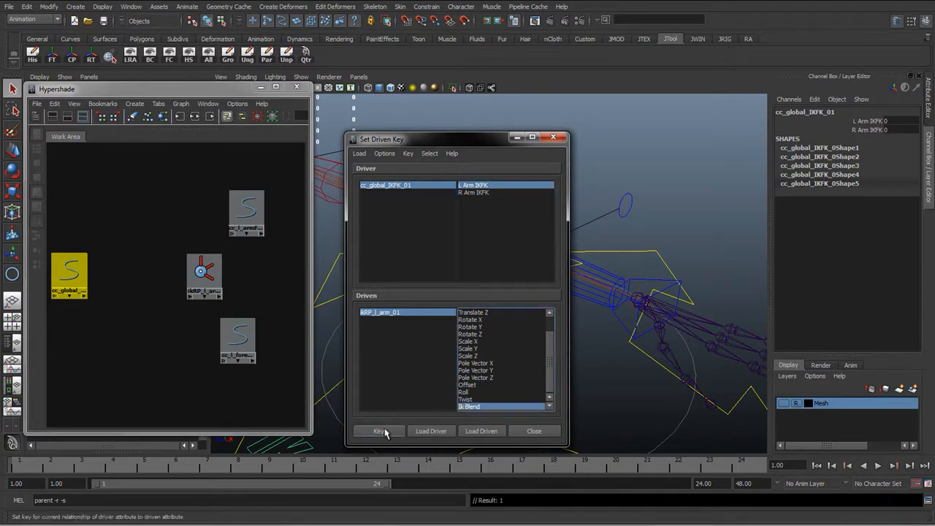
Set L Arm IKFK to 1 and Ik Blend to 0, key it, and close the Set Driven Key editor
click(404, 316)
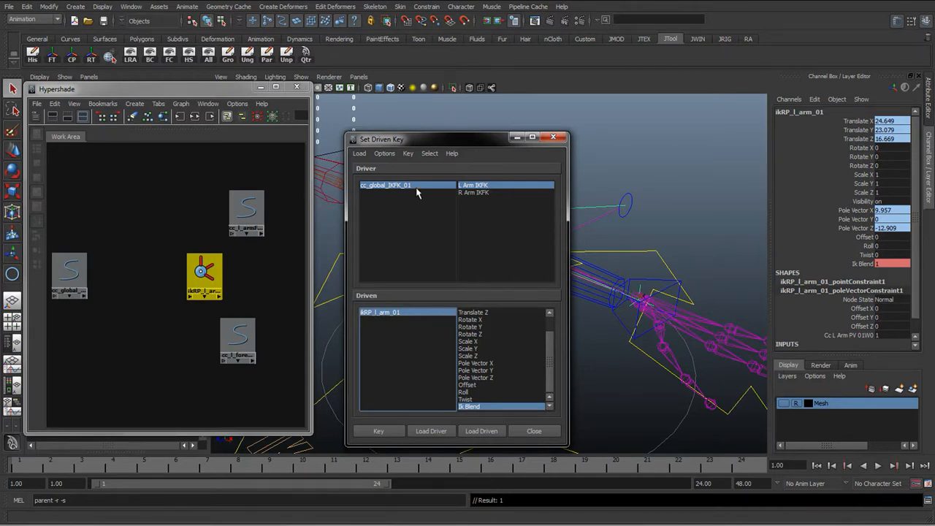
click(386, 187)
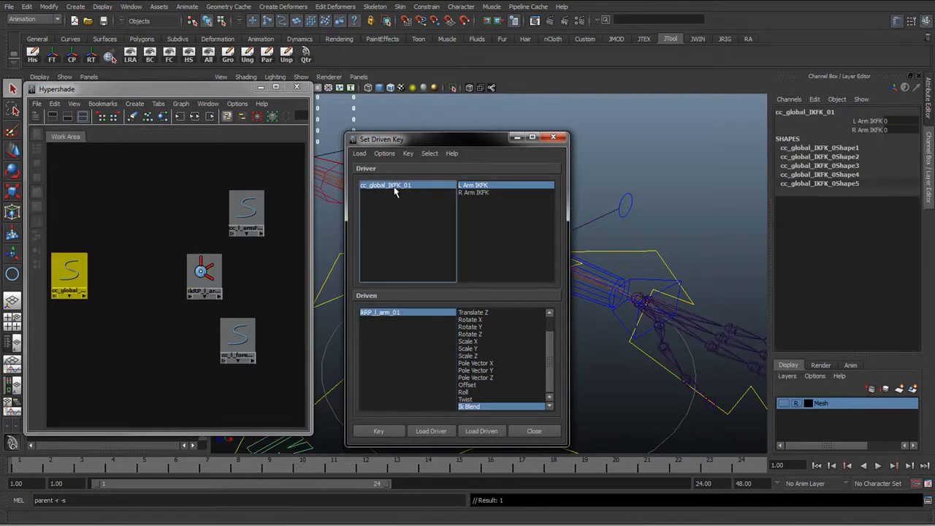
click(871, 121)
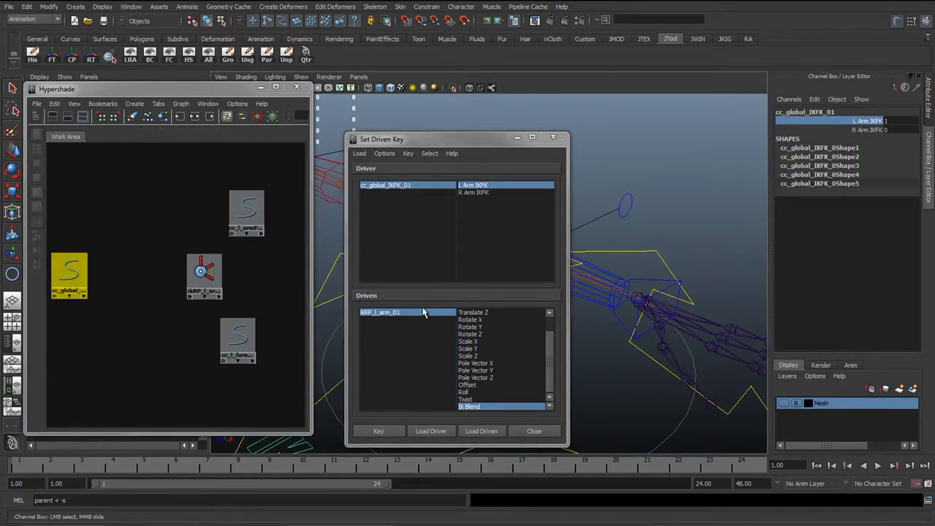
click(381, 315)
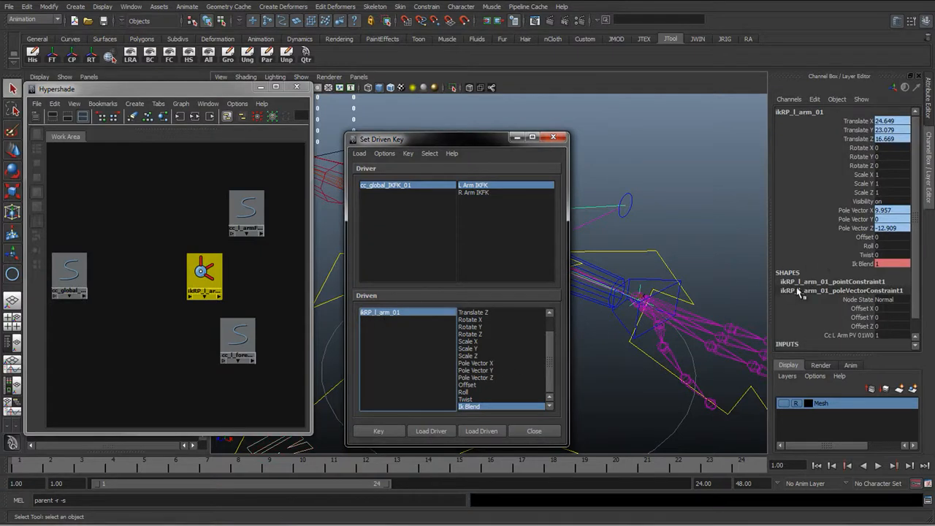
double_click(880, 264)
click(881, 264)
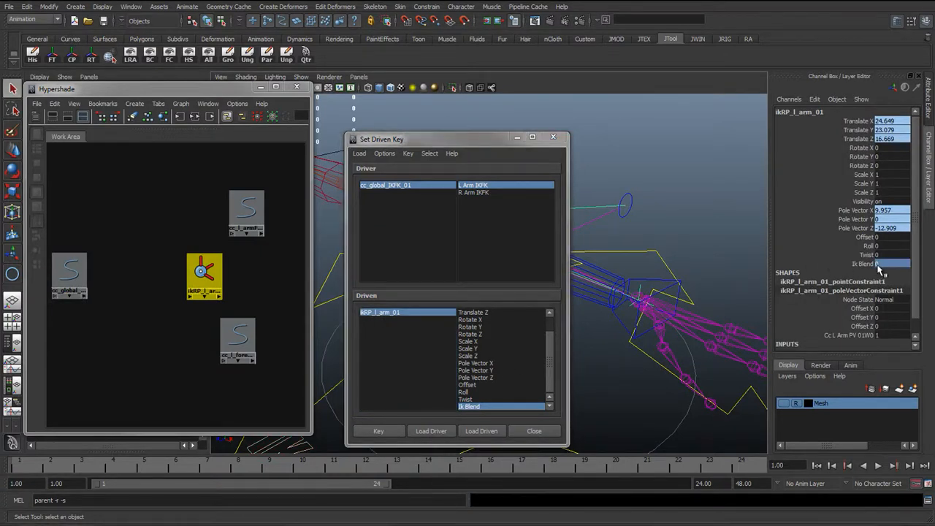
click(380, 432)
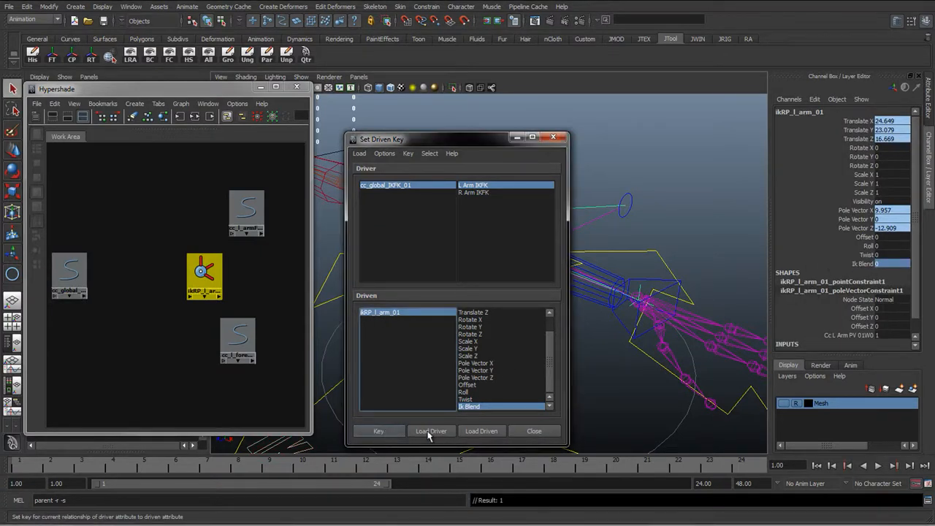
click(537, 432)
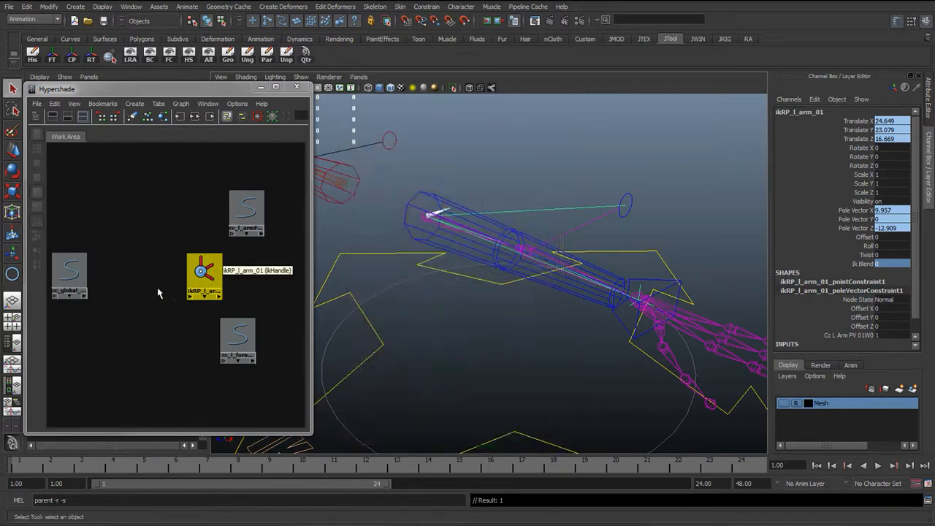
Select the four nodes and graph their input and output connections in the Hypershade
click(70, 274)
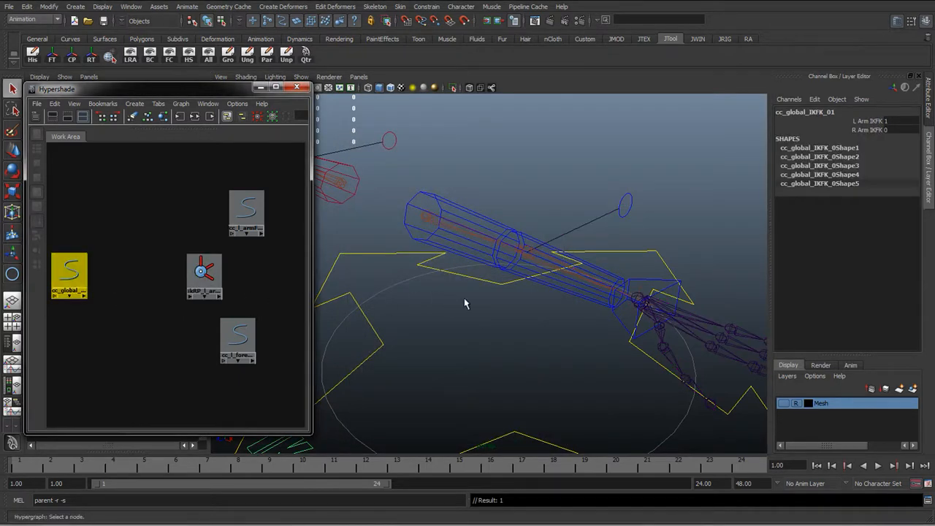
alt+middle_drag(465, 299, 502, 300)
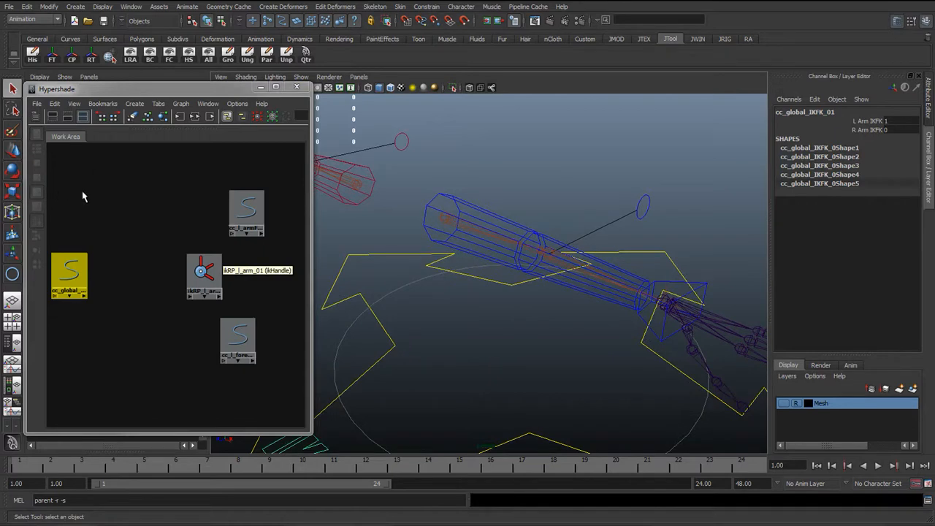
drag(81, 176, 265, 362)
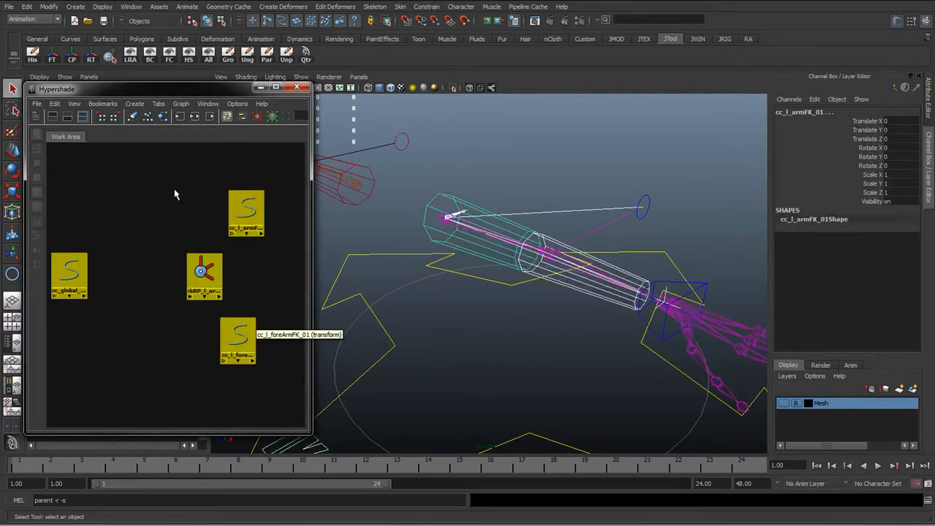
click(194, 118)
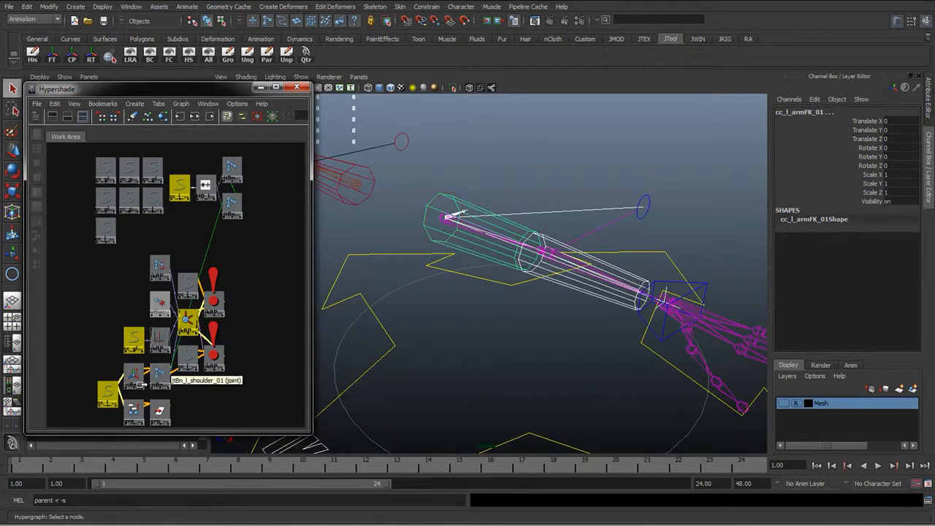
Rearrange the graphed nodes to untangle the network around the IK handle
alt+middle_drag(159, 375, 185, 329)
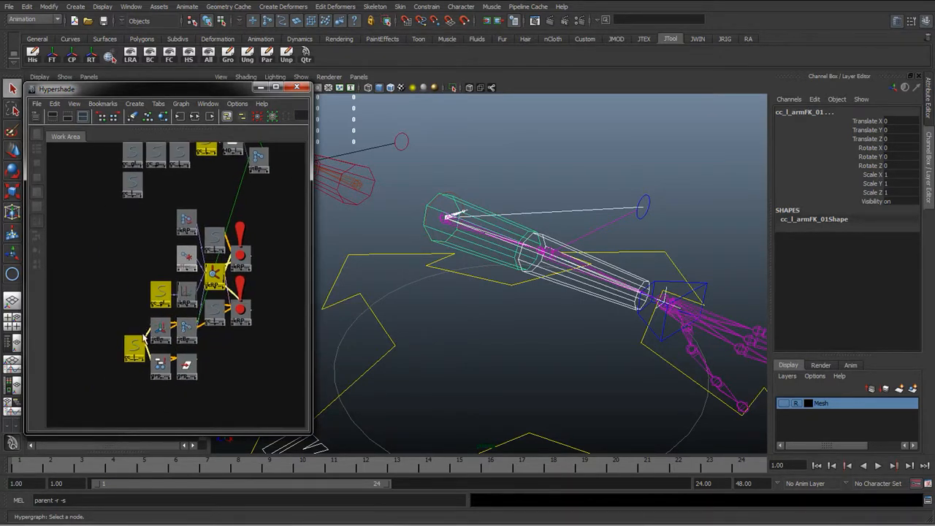
alt+middle_drag(184, 252, 184, 274)
alt+middle_drag(158, 228, 140, 289)
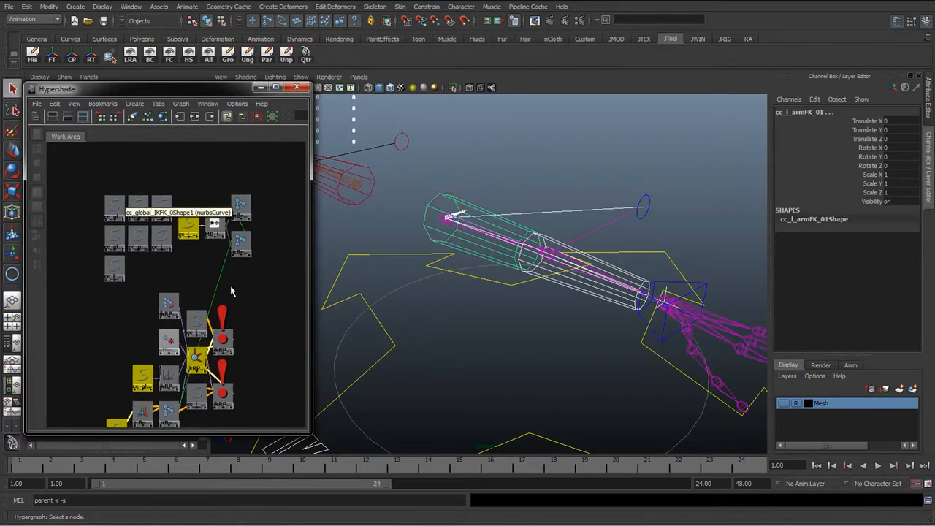
alt+middle_drag(163, 383, 160, 332)
drag(141, 327, 35, 333)
alt+middle_drag(122, 323, 213, 309)
drag(179, 300, 148, 301)
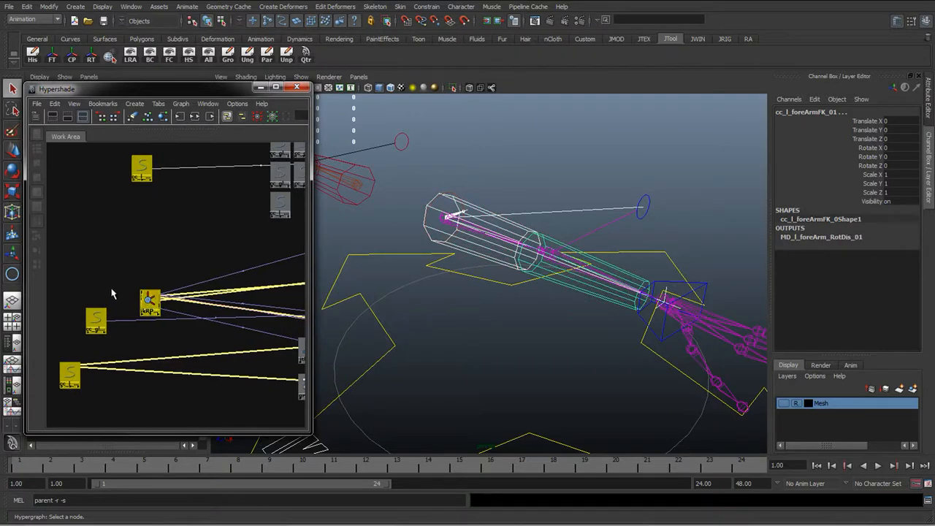
click(112, 292)
Move the ikBlend animation curve node and the global control next to the IK handle to expose their connection
drag(311, 269, 404, 285)
alt+middle_drag(278, 303, 202, 312)
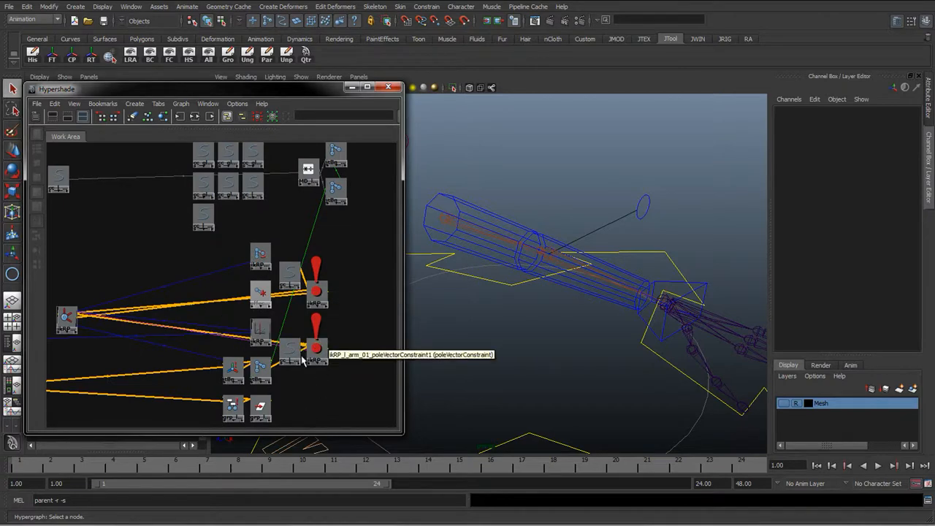
alt+middle_drag(352, 235, 329, 223)
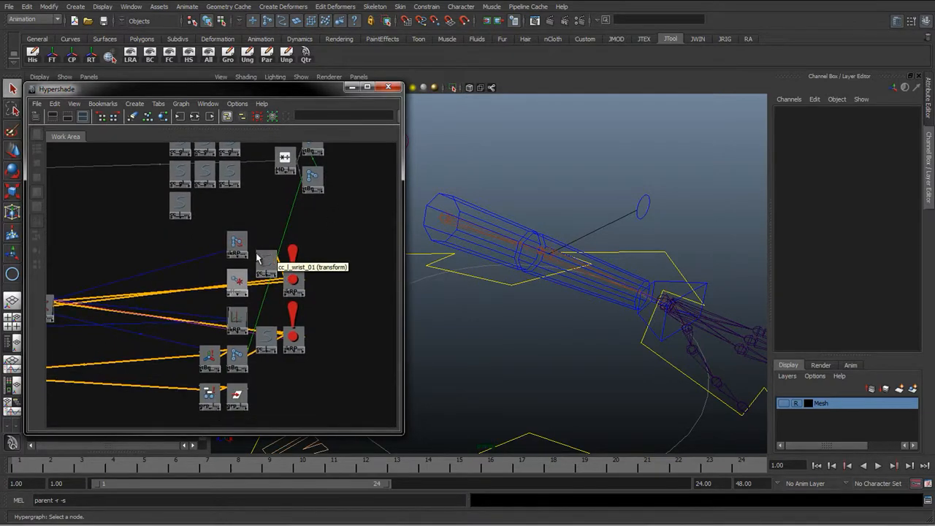
drag(261, 259, 297, 243)
click(241, 322)
alt+middle_drag(241, 329, 229, 289)
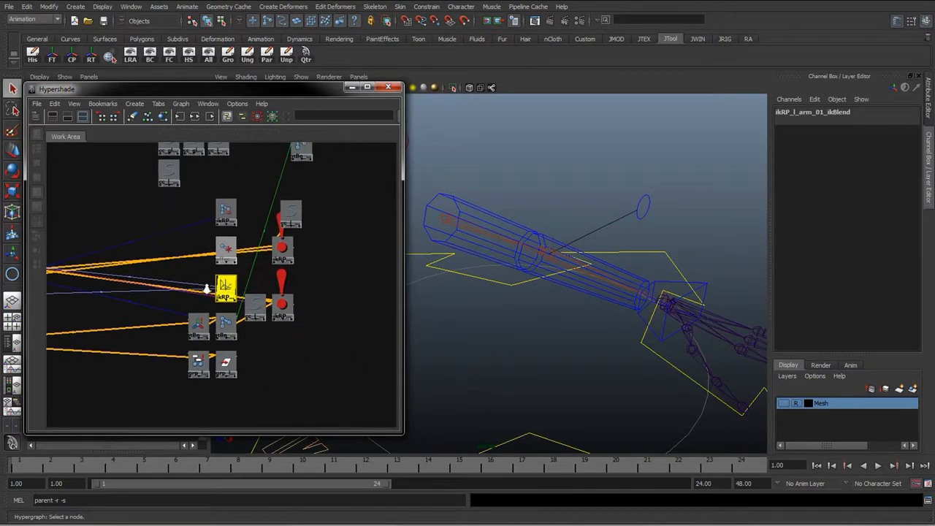
alt+right_drag(208, 289, 331, 318)
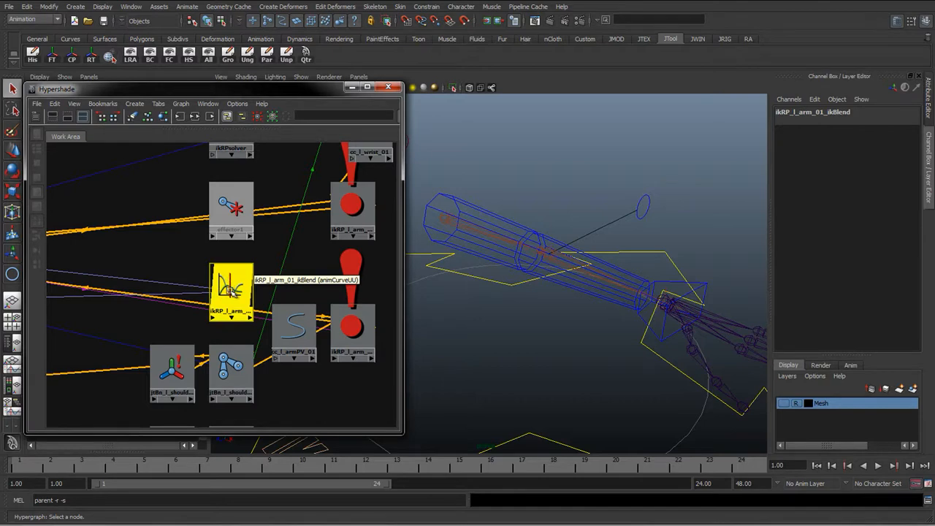
drag(229, 292, 145, 291)
alt+middle_drag(150, 298, 383, 285)
alt+right_drag(400, 303, 380, 306)
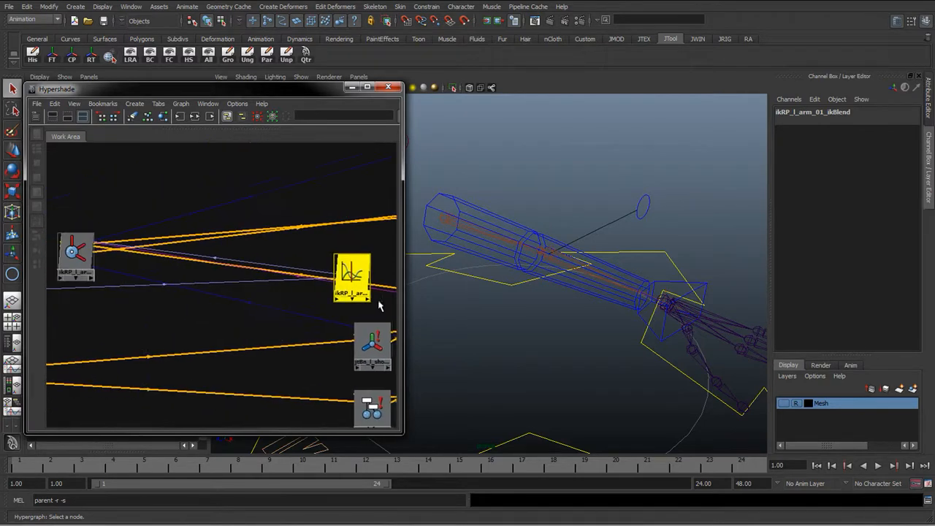
drag(353, 283, 139, 323)
alt+right_drag(219, 322, 208, 322)
alt+middle_drag(207, 323, 386, 321)
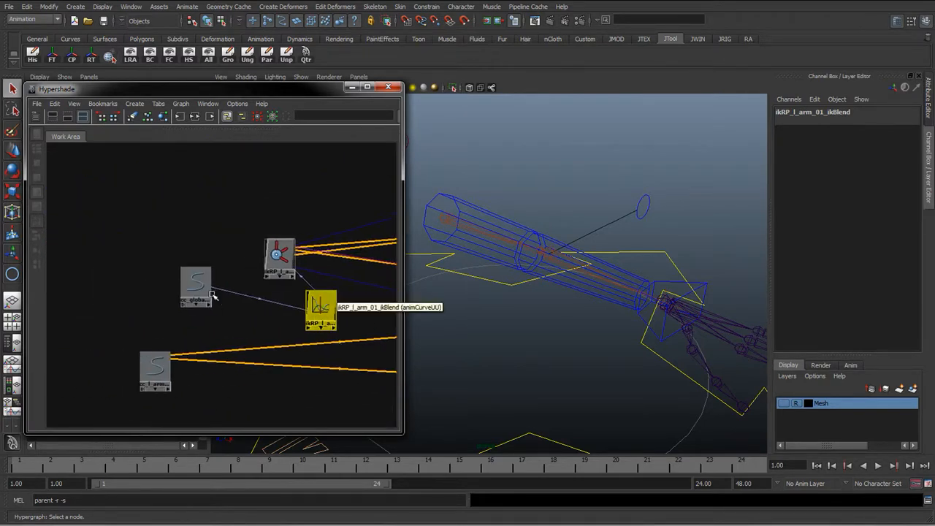
drag(187, 281, 111, 284)
mouse_move(225, 300)
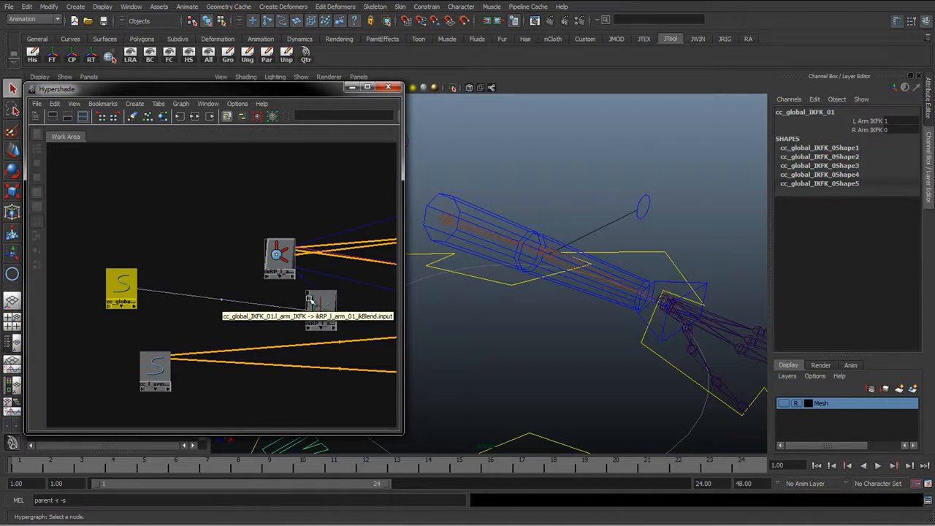
Place the ikBlend curve node between the global control and the IK handle and open its attributes
drag(318, 302, 176, 267)
mouse_move(234, 267)
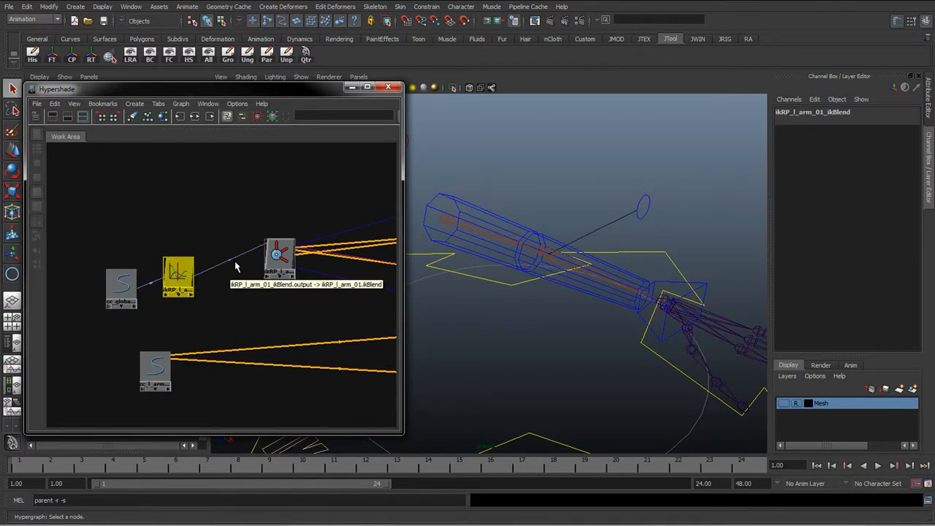
drag(177, 270, 192, 265)
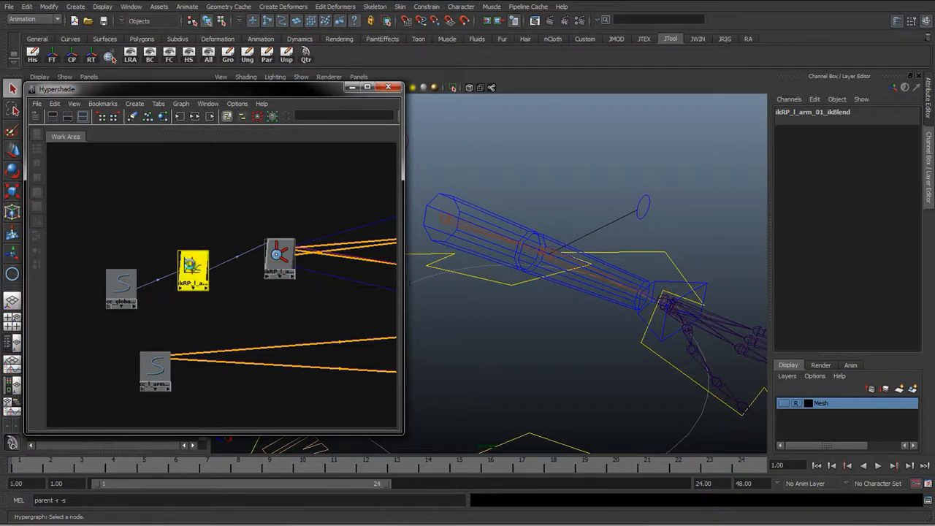
double_click(192, 266)
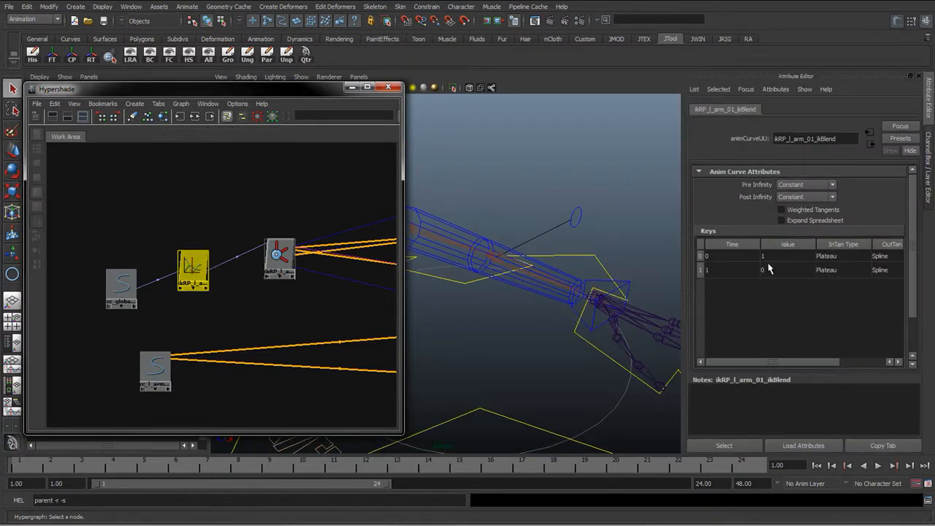
mouse_move(807, 366)
mouse_down()
mouse_move(846, 363)
mouse_move(807, 363)
mouse_up()
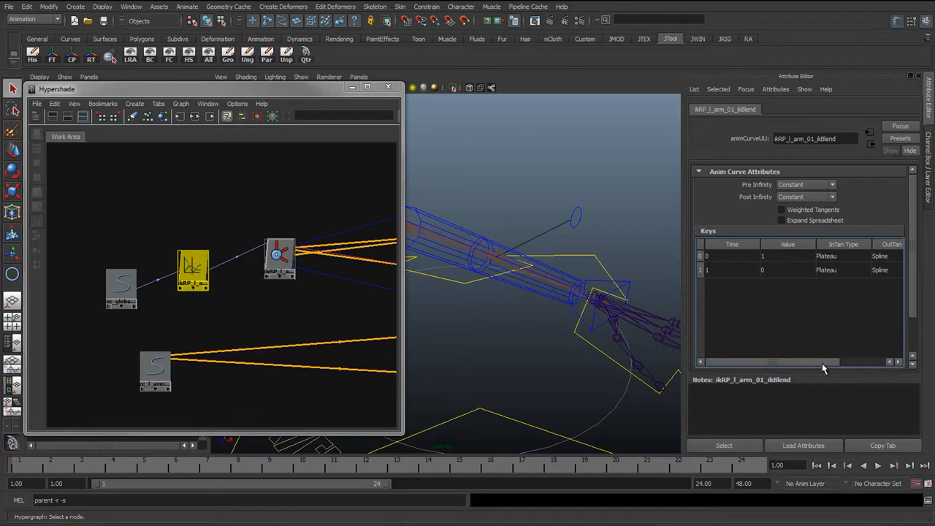
Open the Graph Editor and frame the ikBlend driven-key curve
click(131, 6)
mouse_move(155, 24)
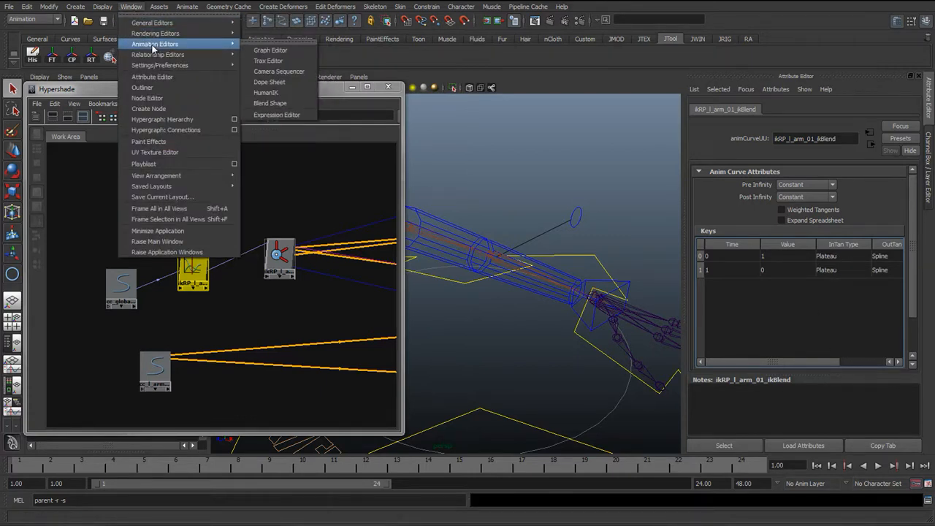
click(273, 57)
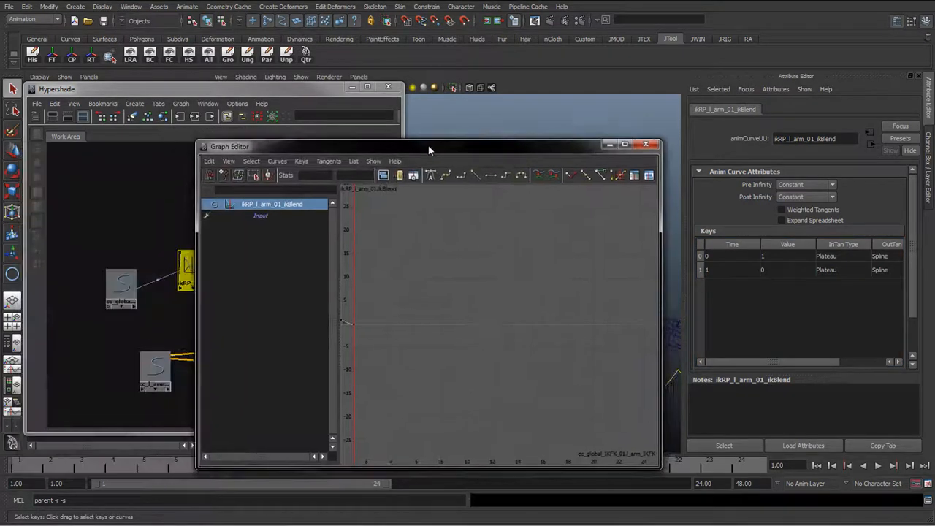
drag(429, 145, 432, 133)
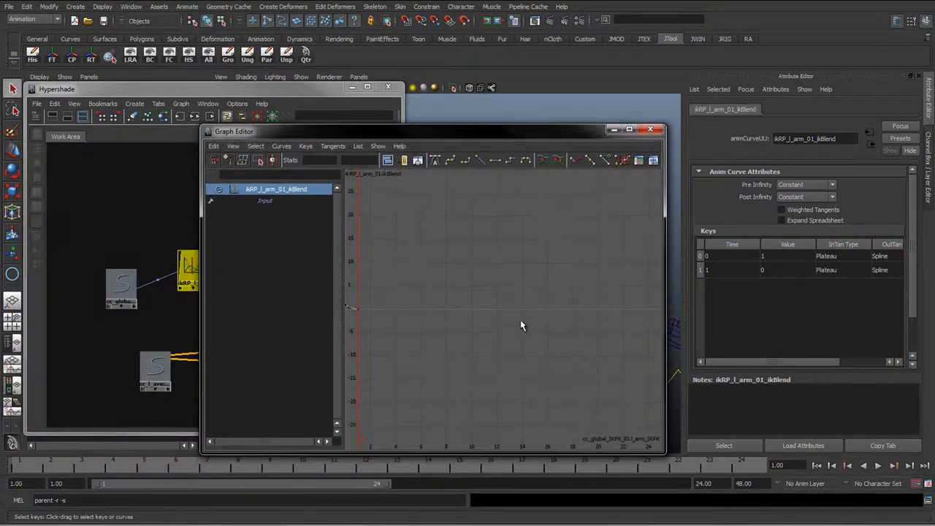
key(f)
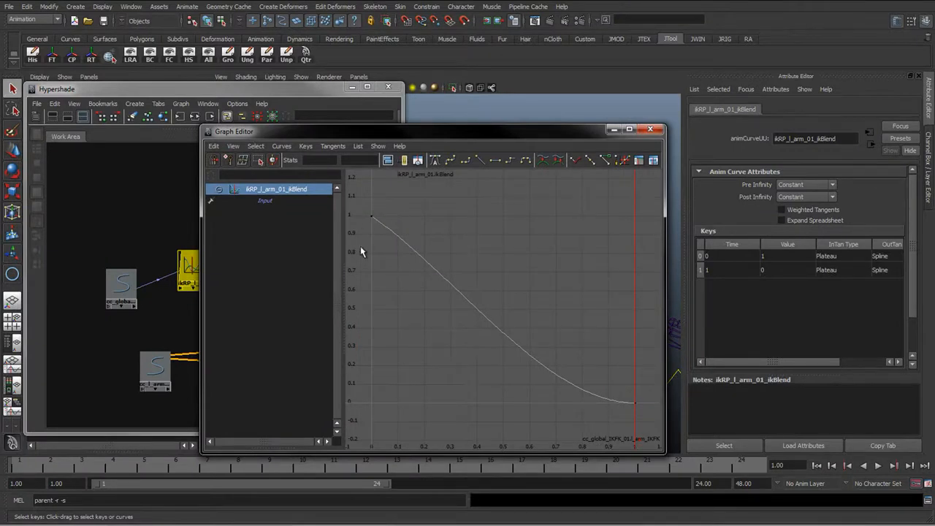
drag(358, 210, 652, 439)
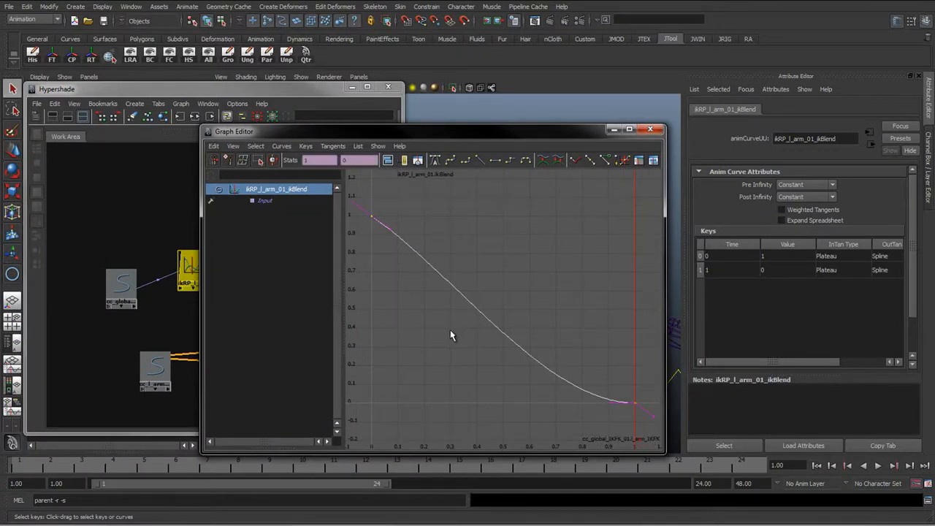
drag(354, 200, 407, 275)
click(385, 223)
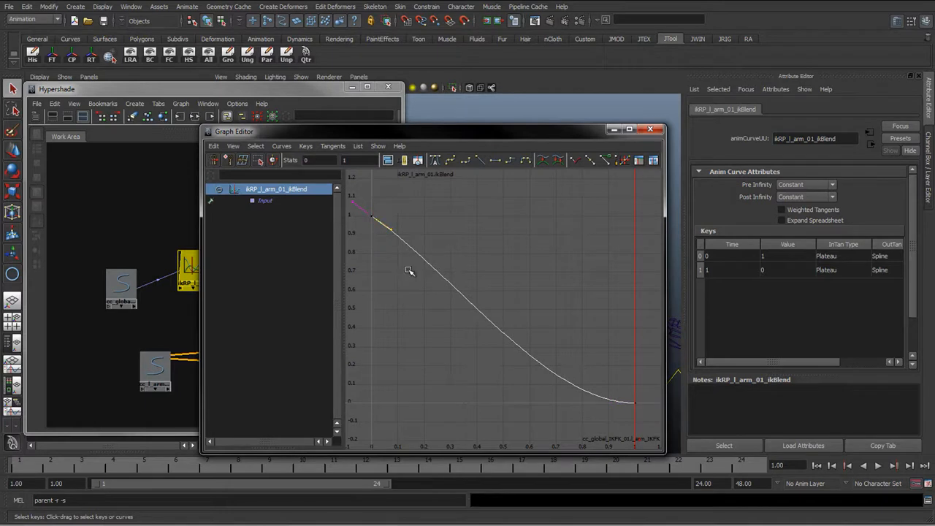
key(w)
middle_drag(411, 269, 573, 325)
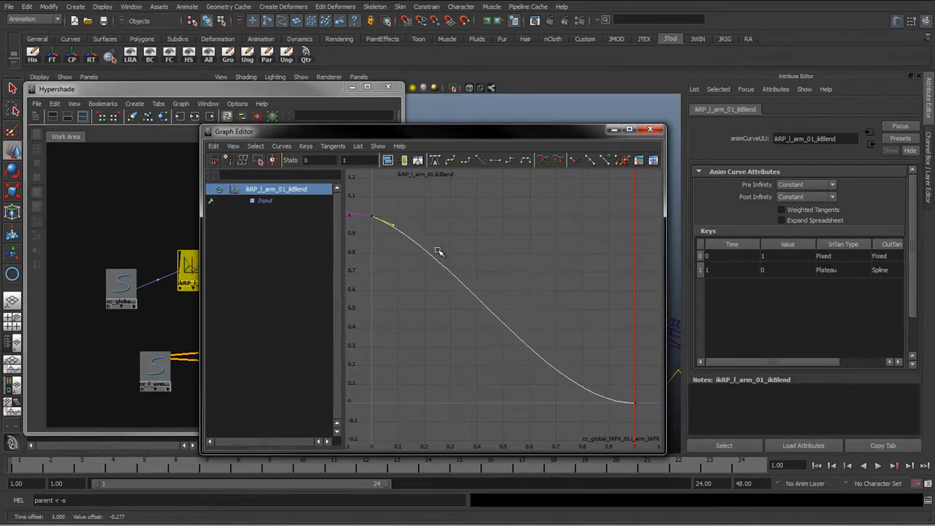
key(ctrl+z)
Switch the ikBlend curve's key tangents to linear, then to plateau
drag(355, 199, 646, 434)
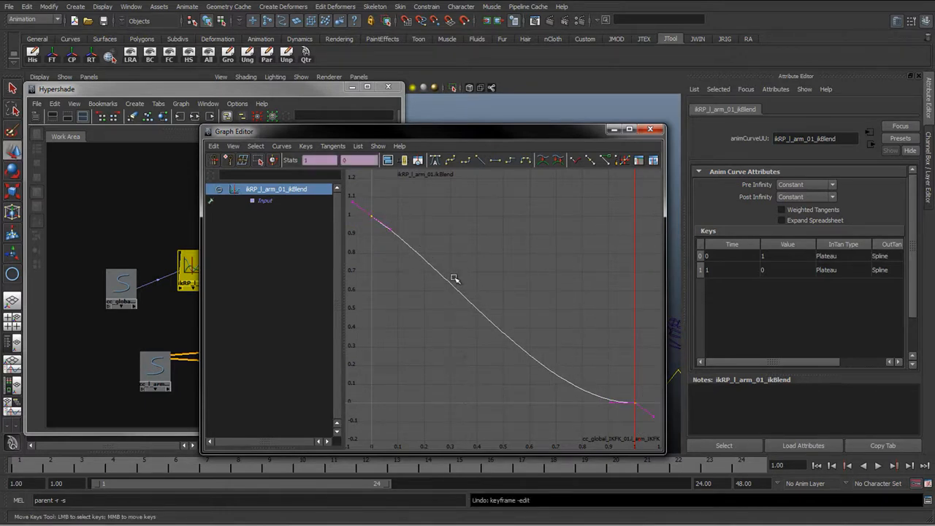
click(479, 160)
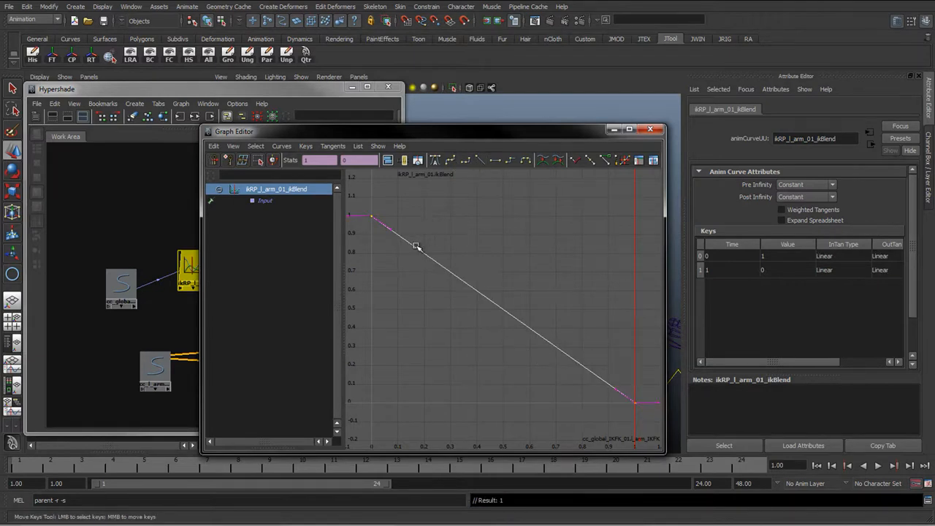
click(525, 160)
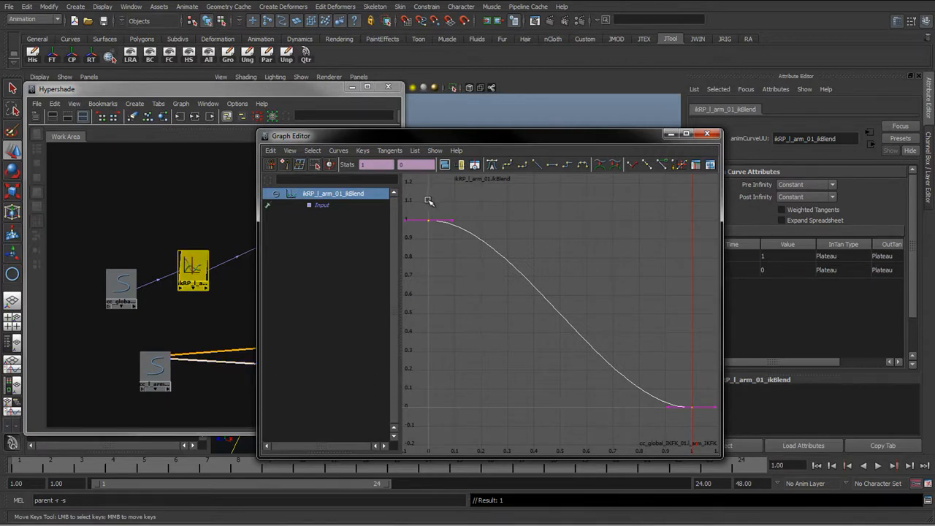
Set both ikBlend keys to linear tangents and close the Graph Editor
drag(421, 204, 699, 422)
click(124, 279)
click(539, 164)
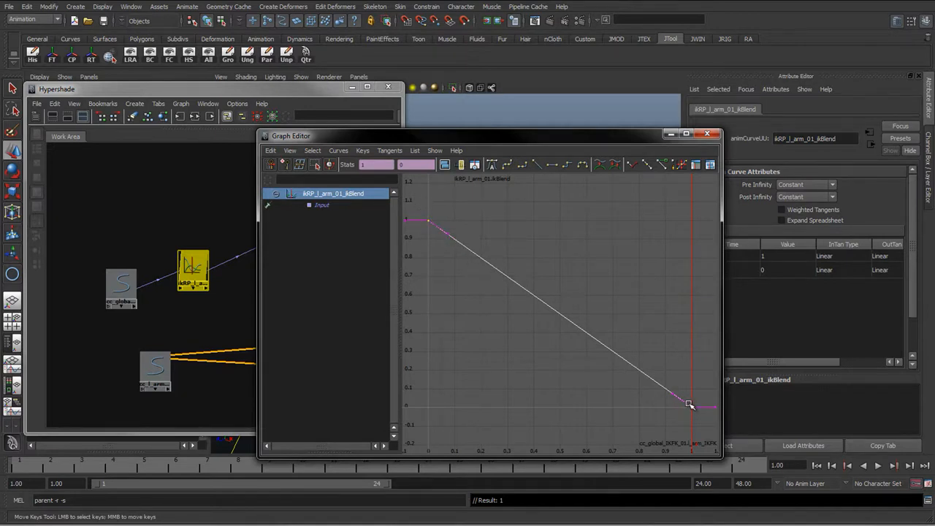
click(707, 136)
Line up the global control, ikBlend curve node and IK handle in a row in the Hypershade
click(207, 302)
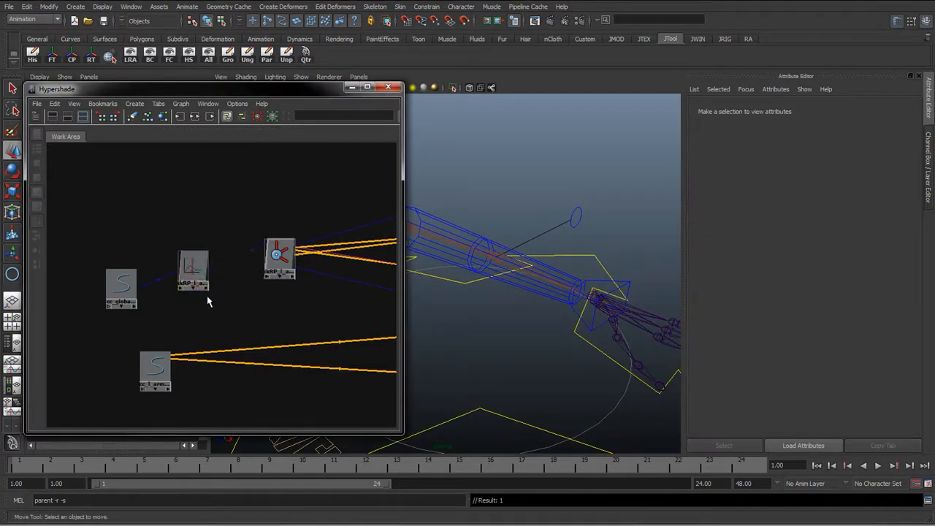
drag(194, 270, 193, 256)
drag(125, 281, 81, 246)
drag(182, 244, 153, 236)
drag(277, 256, 235, 241)
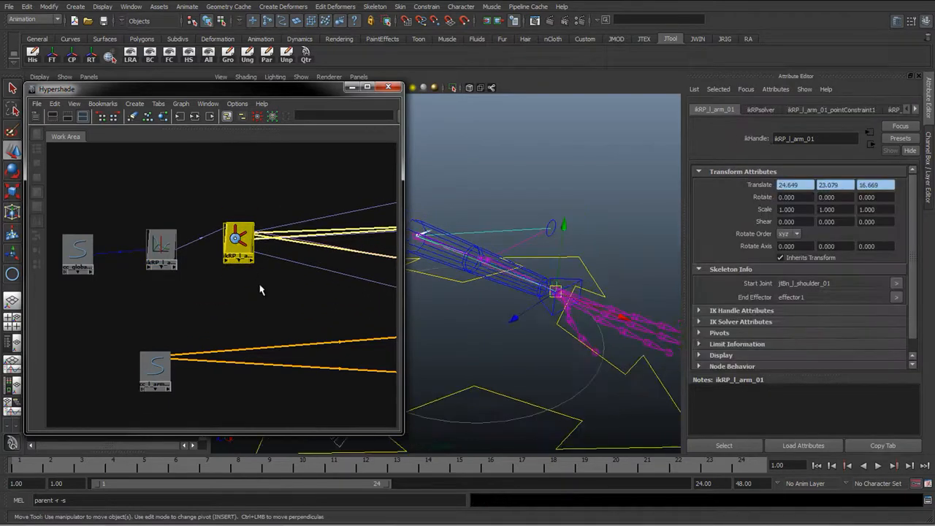
scroll(259, 291, down, 8)
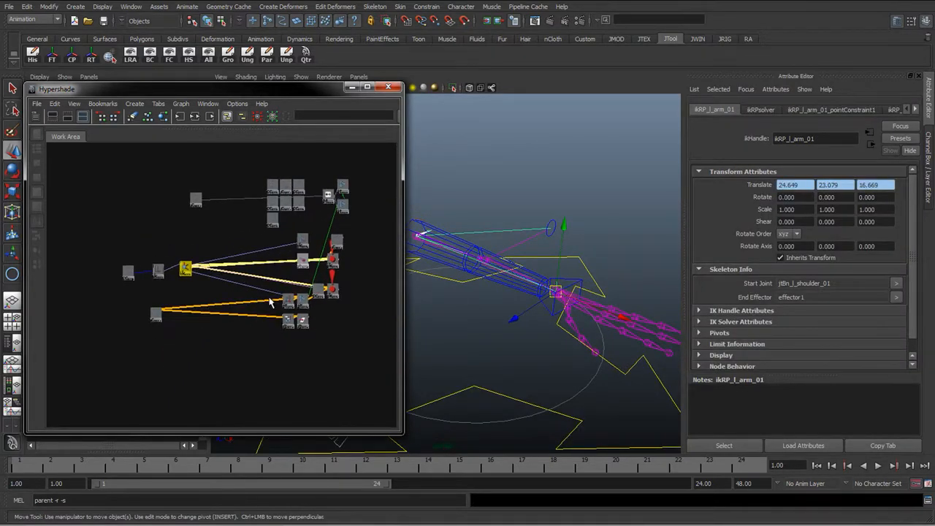
scroll(270, 302, up, 2)
drag(170, 264, 189, 273)
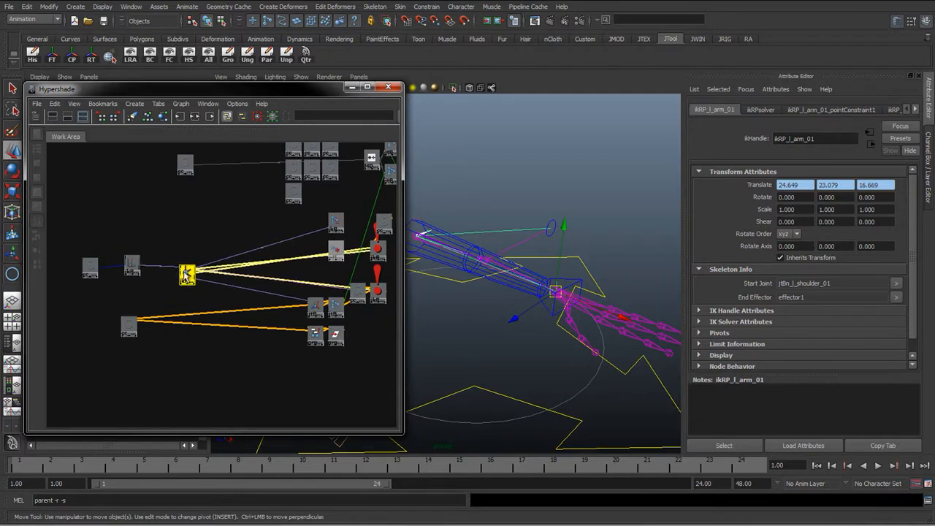
click(132, 263)
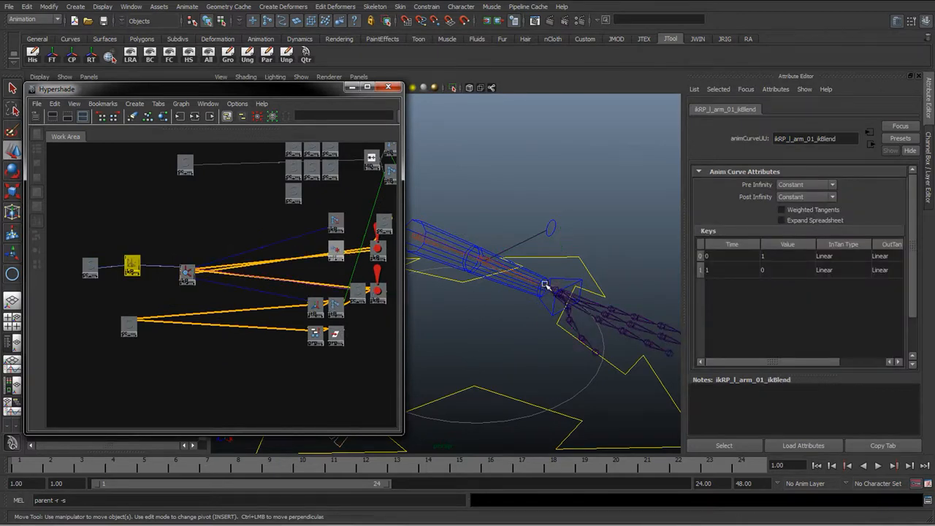
Select the left forearm FK control in the viewport and graph its input and output connections
click(453, 233)
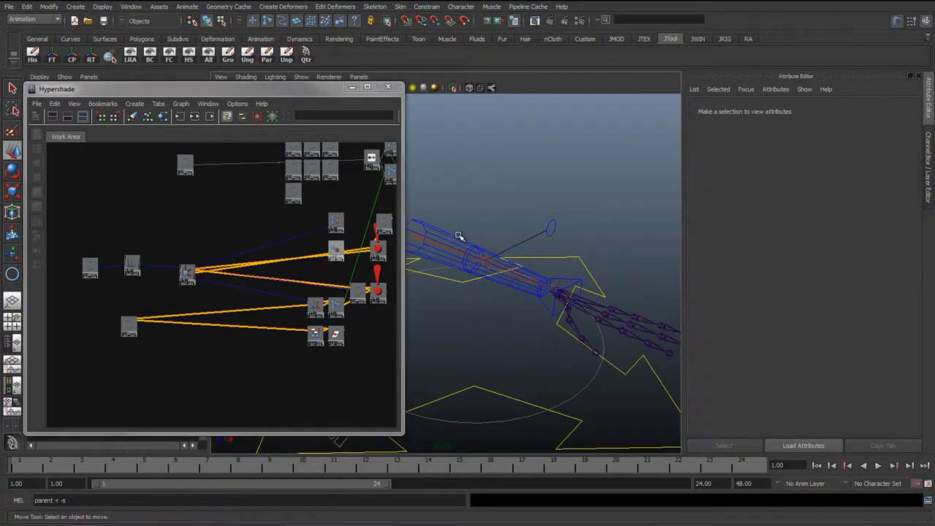
click(459, 236)
click(488, 282)
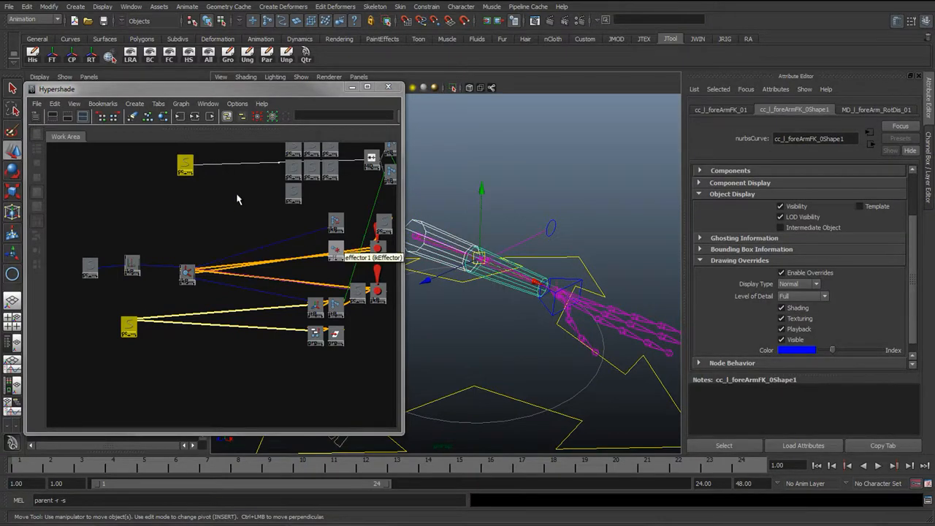
click(195, 117)
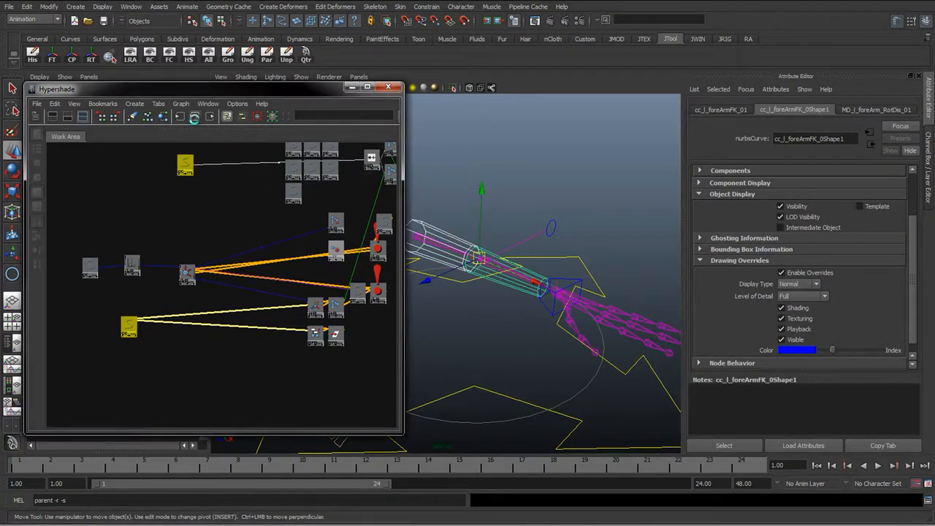
alt+middle_drag(211, 342, 238, 367)
scroll(155, 287, down, 2)
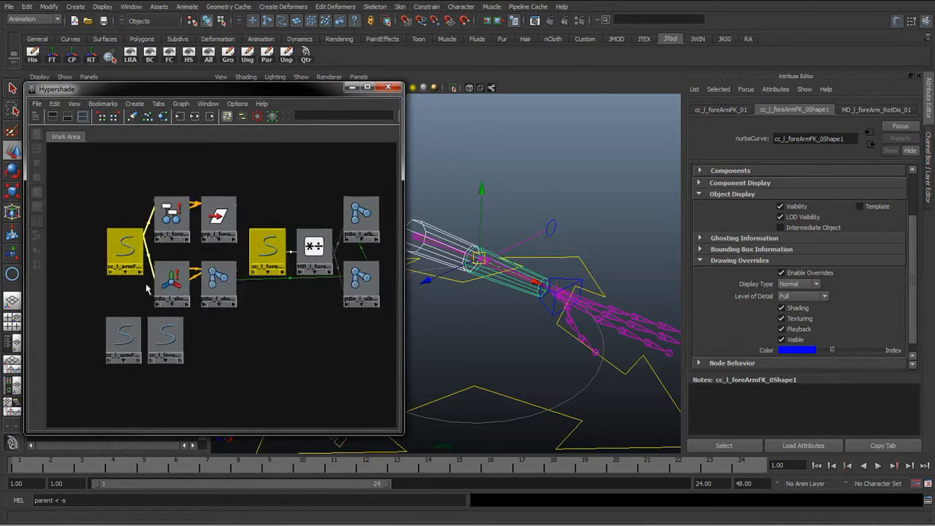
Separate the arm FK control, forearm FK control and shoulder orient constraint nodes from the FK network
drag(115, 266, 79, 396)
alt+right_drag(299, 350, 194, 354)
alt+middle_drag(195, 354, 216, 287)
drag(194, 285, 120, 336)
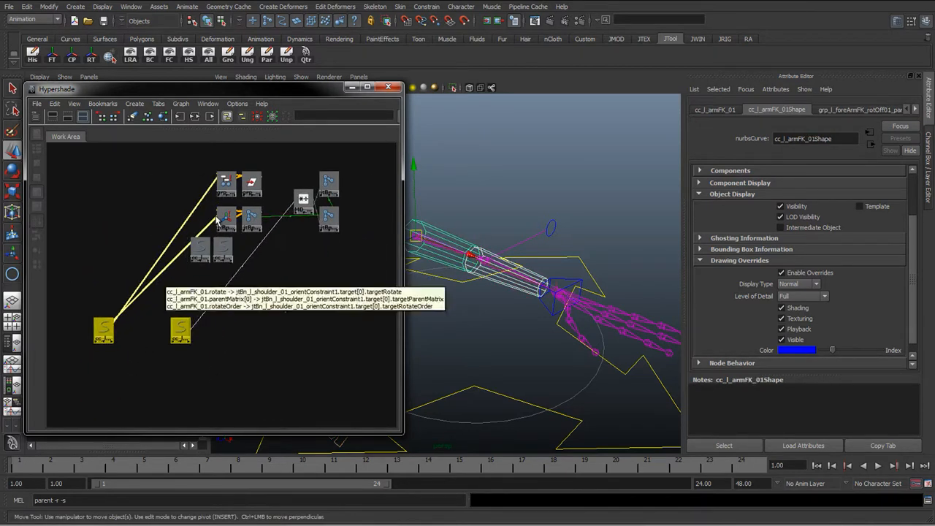
scroll(225, 212, up, 5)
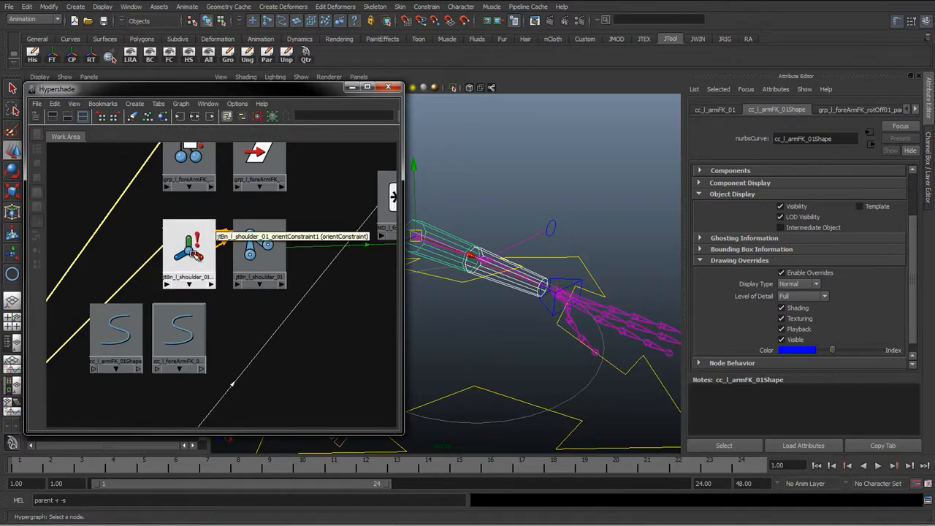
drag(188, 249, 83, 261)
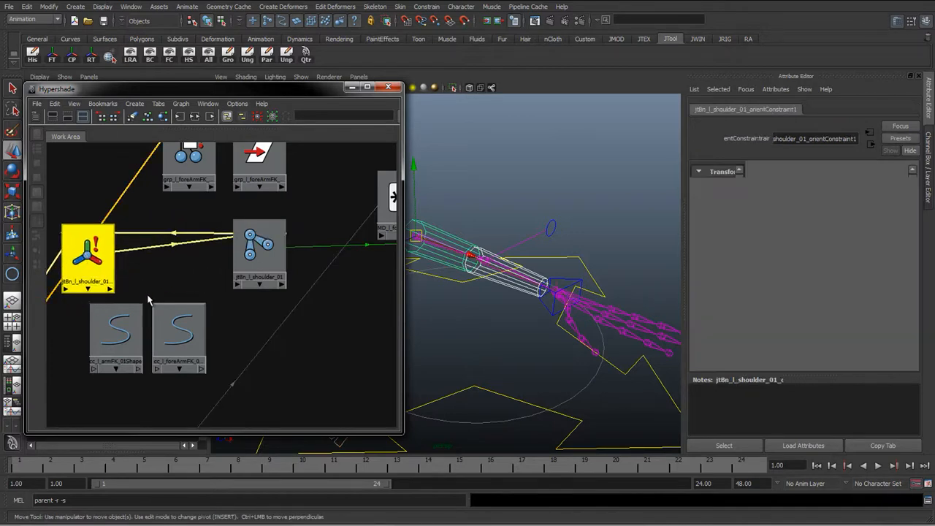
scroll(165, 321, down, 5)
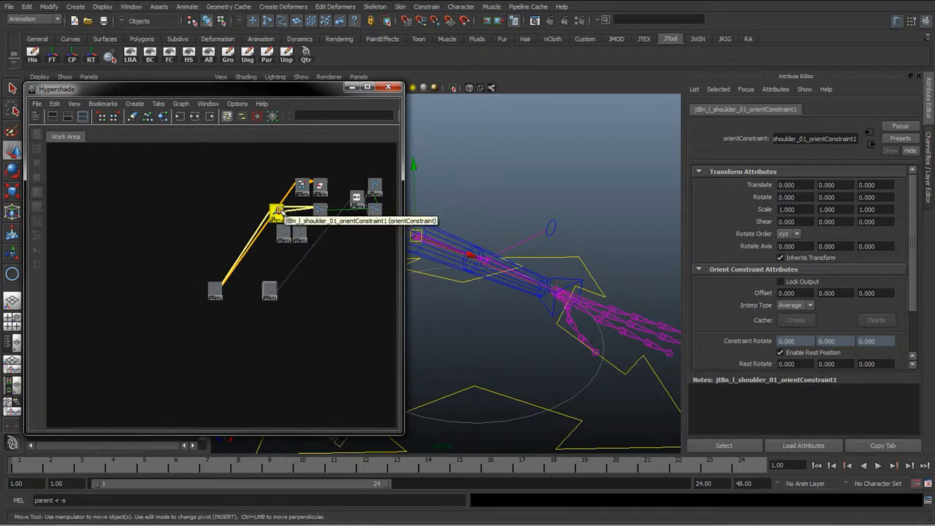
drag(278, 212, 220, 328)
alt+right_drag(272, 266, 318, 205)
alt+middle_drag(318, 206, 197, 271)
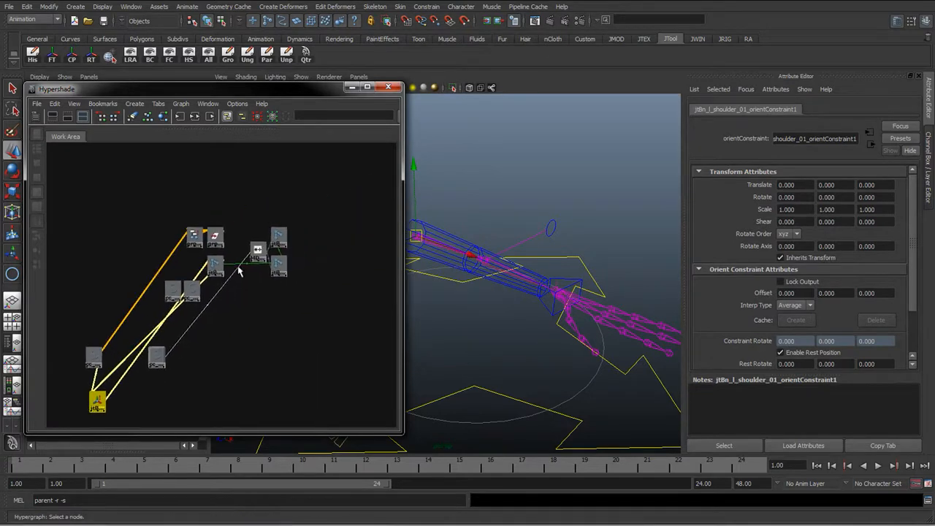
Move the multiply-divide node and elbow joints next to the forearm FK control node
scroll(242, 269, up, 2)
drag(244, 193, 320, 328)
drag(267, 242, 194, 388)
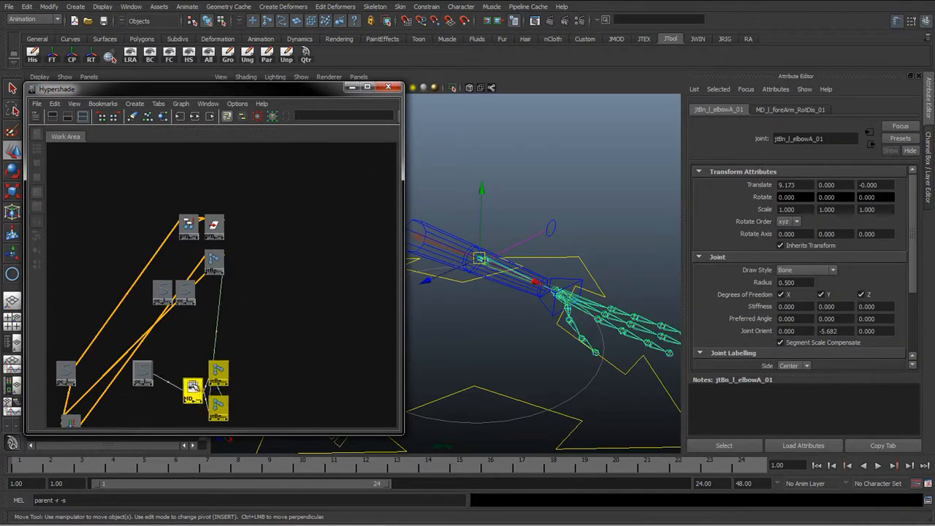
alt+middle_drag(211, 351, 283, 238)
scroll(221, 304, up, 2)
scroll(212, 299, up, 1)
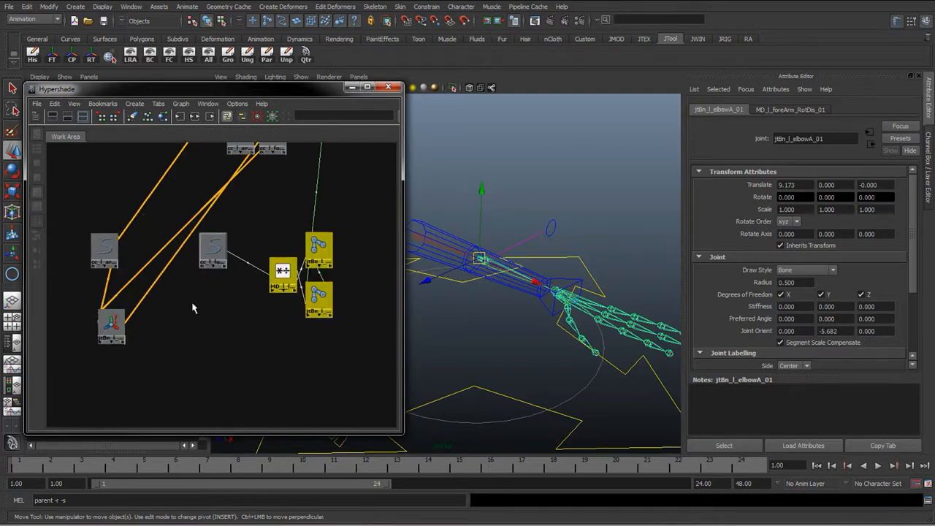
drag(110, 321, 169, 272)
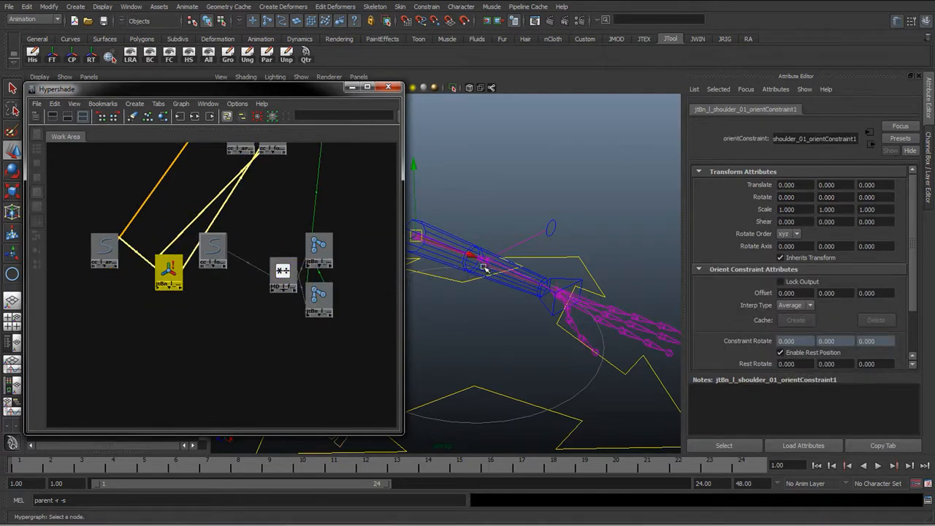
Arrange the arm FK control, shoulder orient constraint, forearm FK control and multiply-divide chain in one row
alt+drag(510, 272, 482, 322)
drag(106, 252, 85, 331)
drag(169, 272, 168, 349)
click(216, 263)
drag(217, 269, 221, 362)
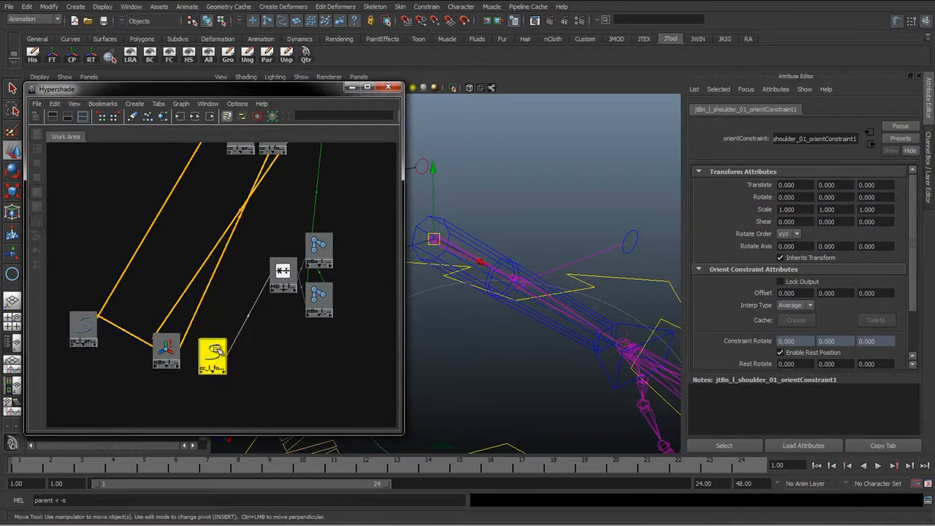
drag(267, 219, 340, 327)
drag(279, 260, 281, 338)
scroll(157, 274, down, 5)
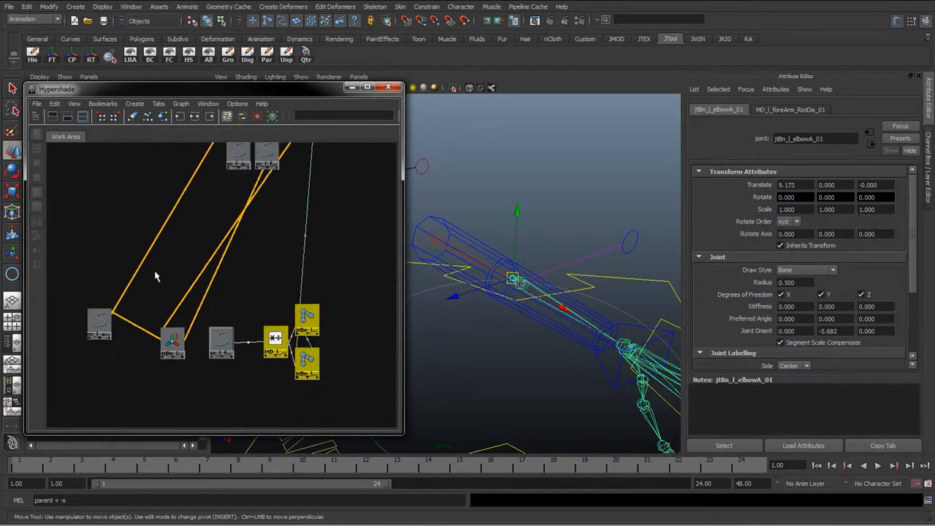
Select the arm network nodes and rearrange the graph layout
alt+middle_drag(209, 210, 188, 251)
drag(174, 178, 283, 283)
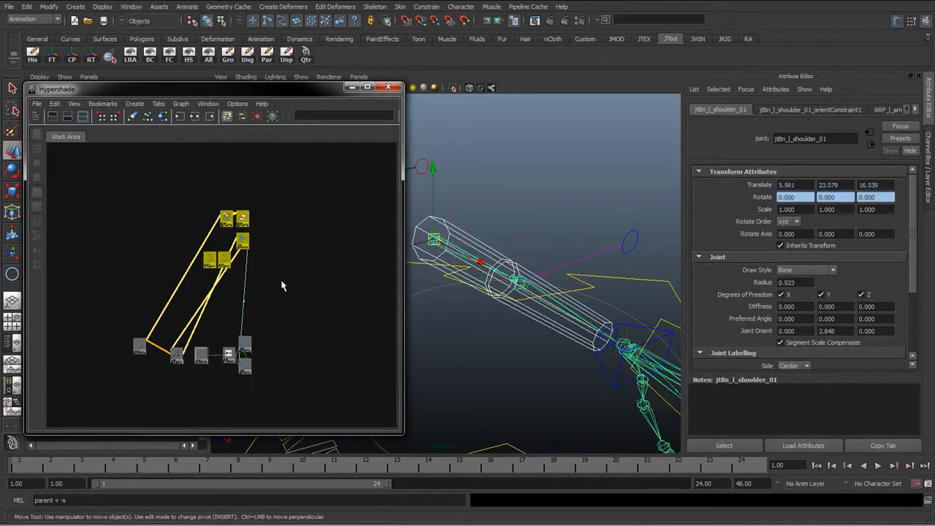
click(181, 103)
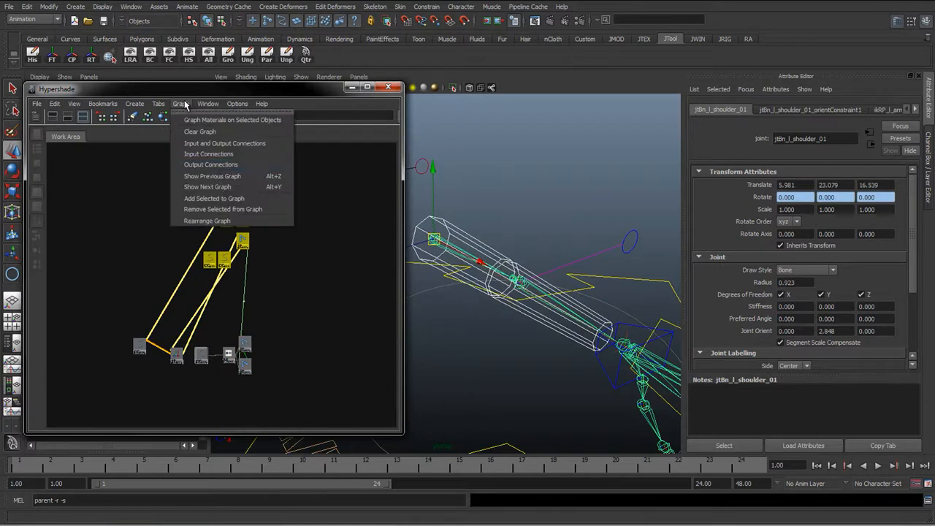
click(208, 210)
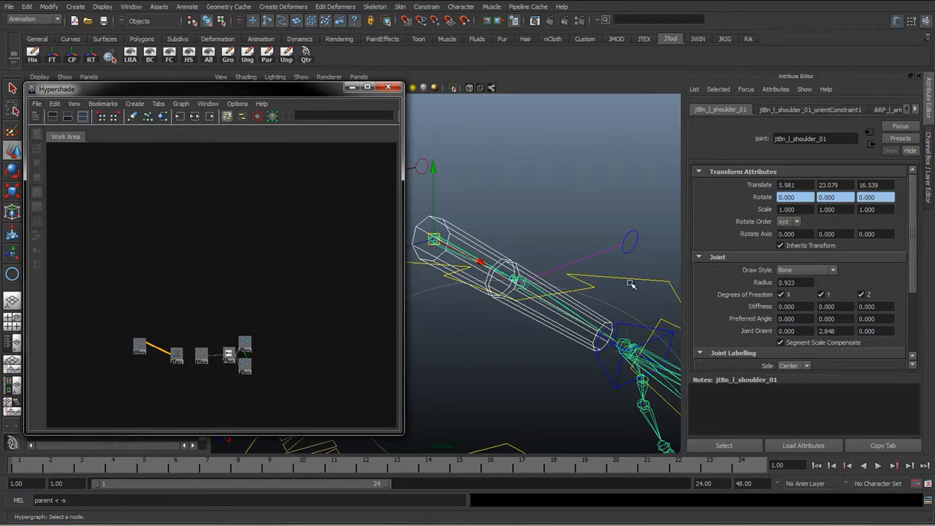
Select all network nodes and frame them in the graph view
click(183, 105)
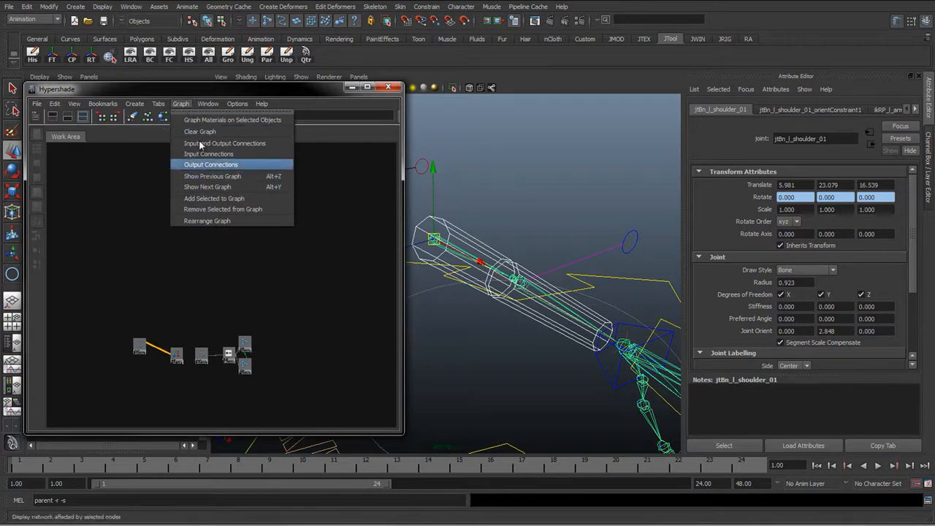
click(186, 109)
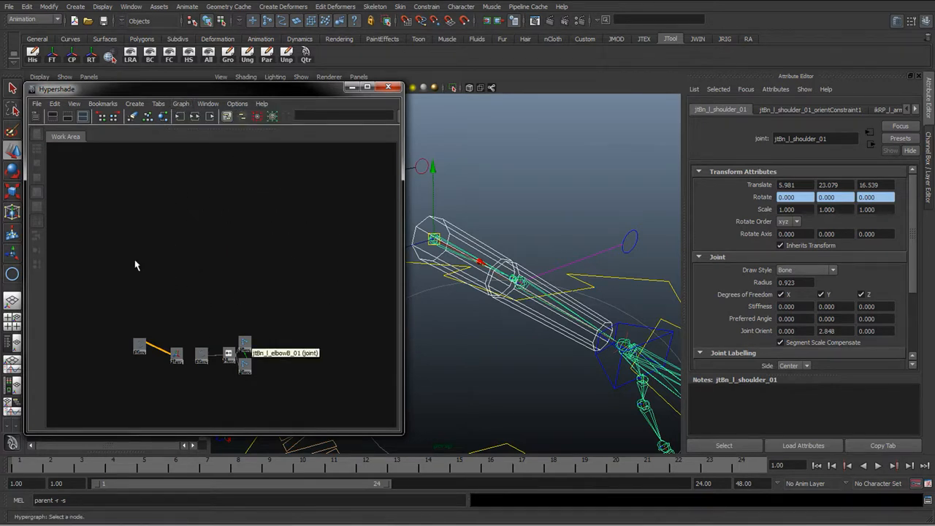
alt+middle_drag(189, 367, 210, 297)
drag(136, 247, 332, 368)
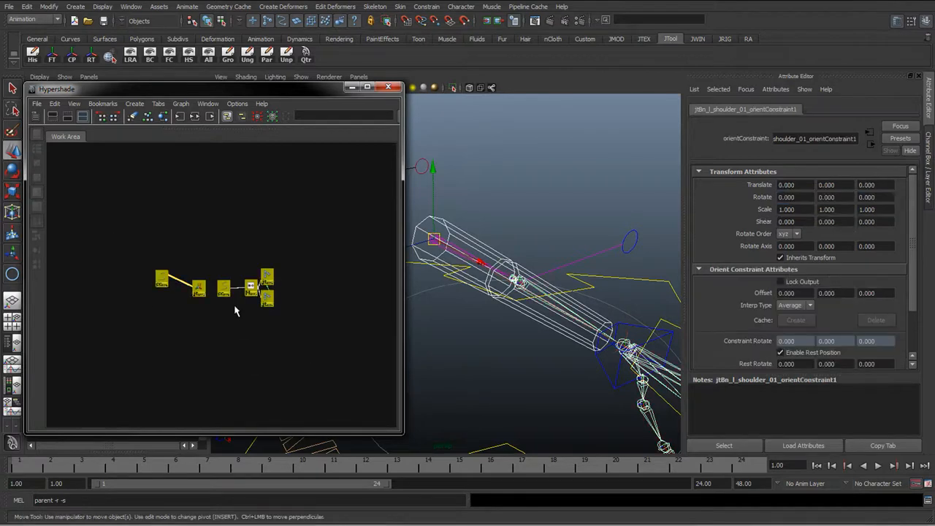
key(f)
Select the global IKFK control in the viewport and add it to the graph
alt+drag(491, 393, 458, 389)
click(458, 389)
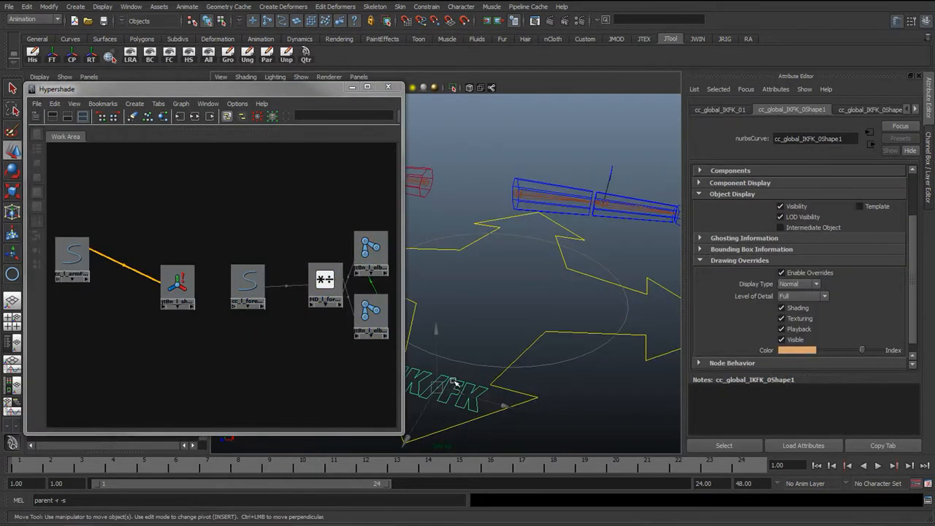
click(180, 103)
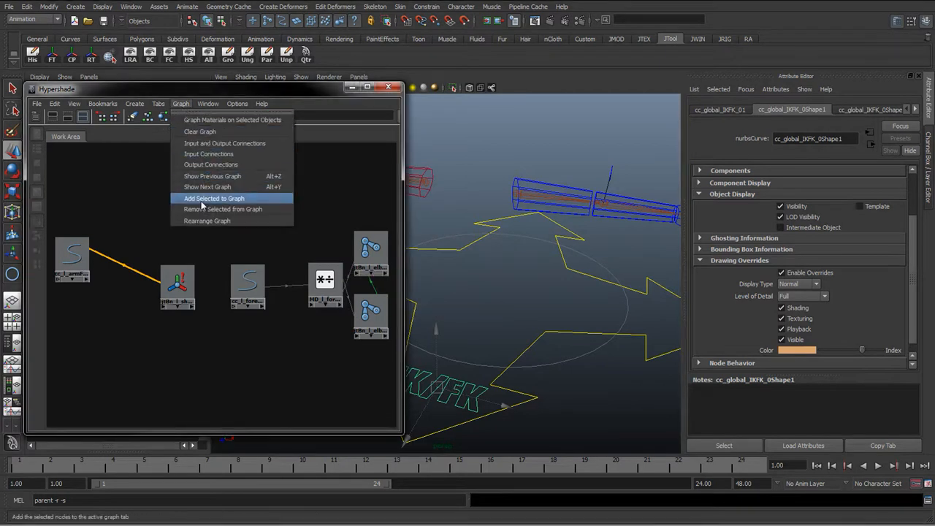
click(209, 199)
drag(63, 164, 211, 394)
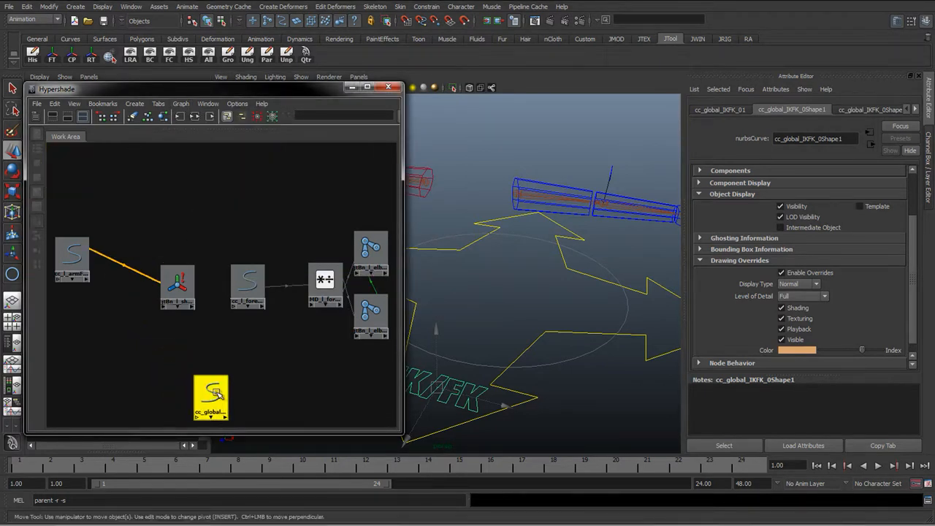
Move the global IKFK control node below the network and select the arm FK control node
alt+middle_drag(228, 319, 219, 271)
drag(64, 207, 91, 271)
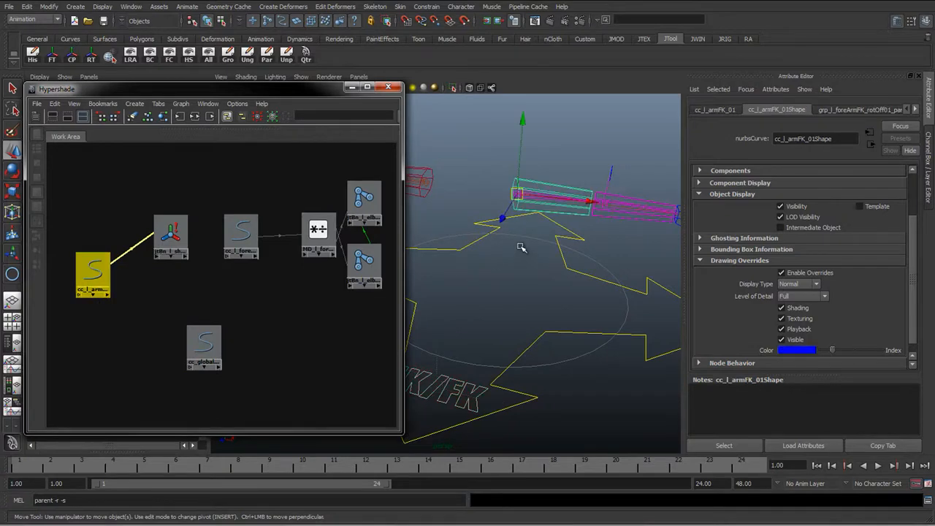
key(f)
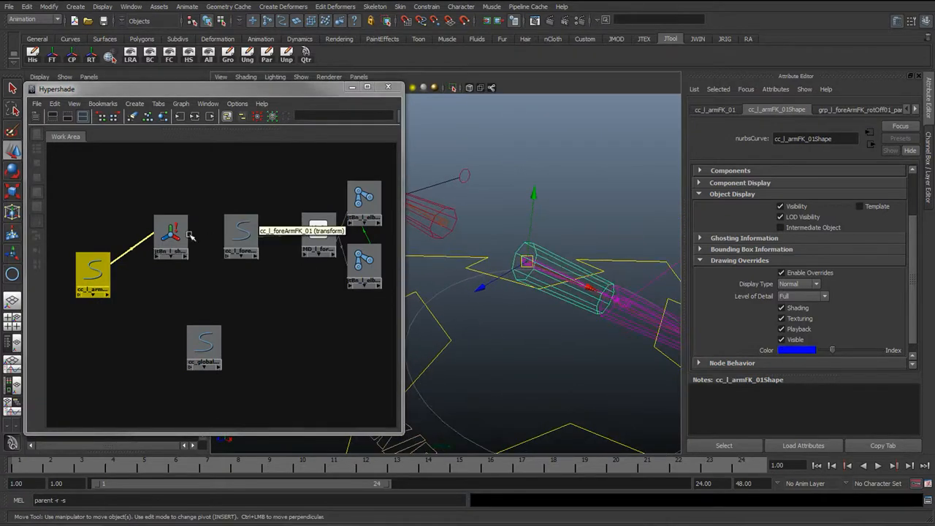
Select the shoulder orient constraint node and inspect its arm FK weight attribute
click(174, 234)
key(ctrl+a)
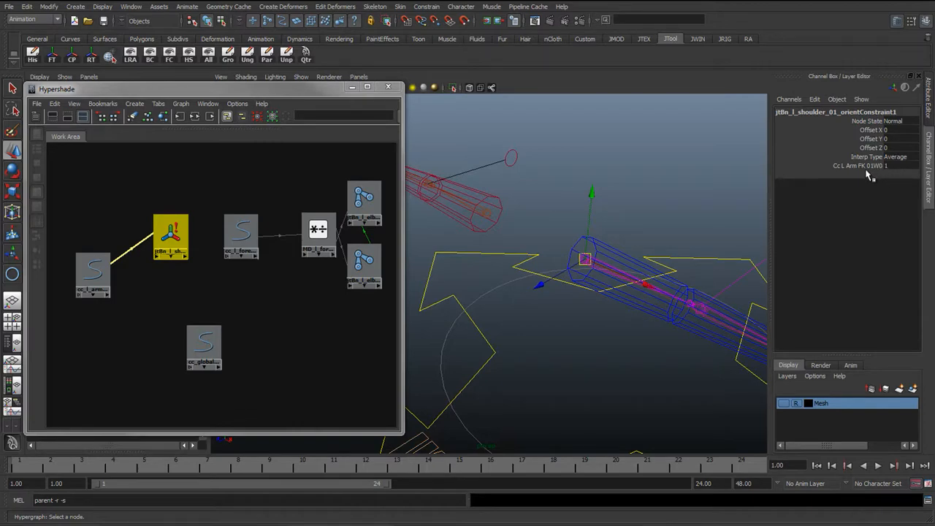
alt+drag(584, 288, 501, 290)
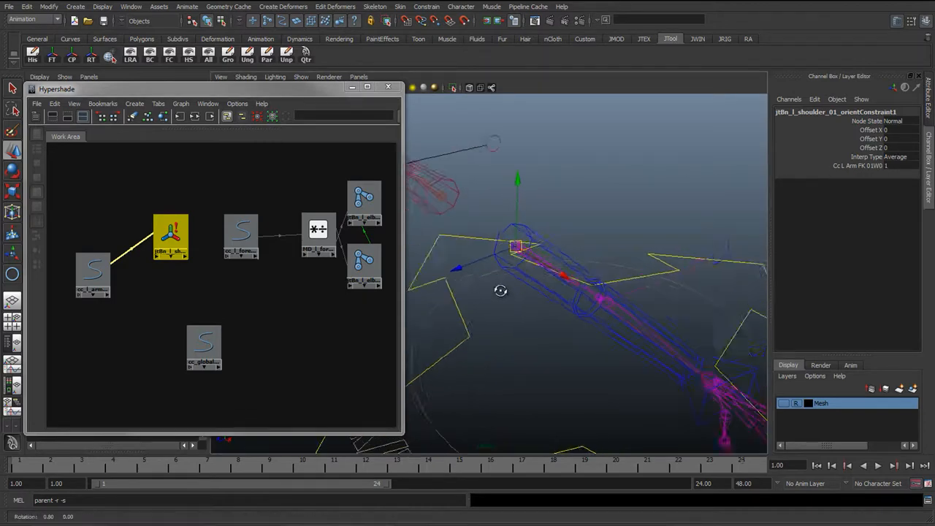
alt+middle_drag(579, 274, 522, 255)
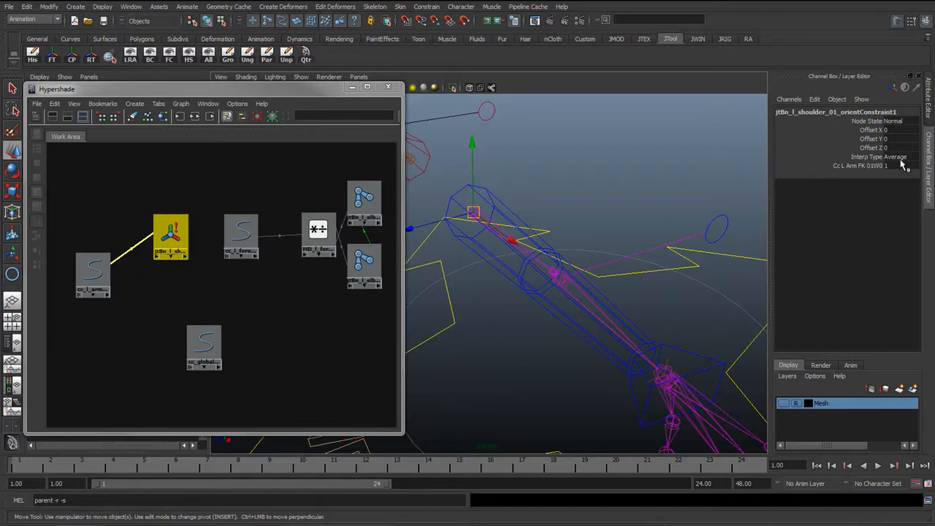
Select the global IKFK control node and set its L Arm IKFK attribute to 0
click(96, 272)
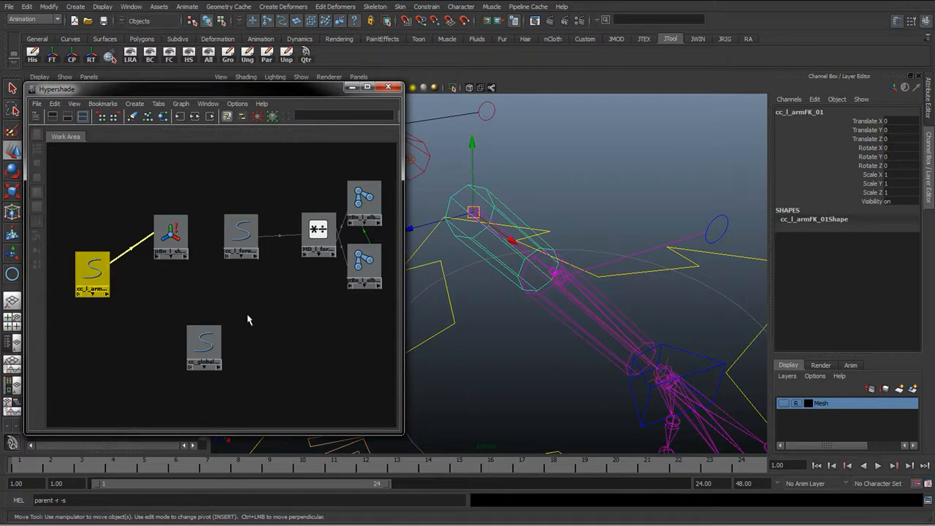
click(204, 342)
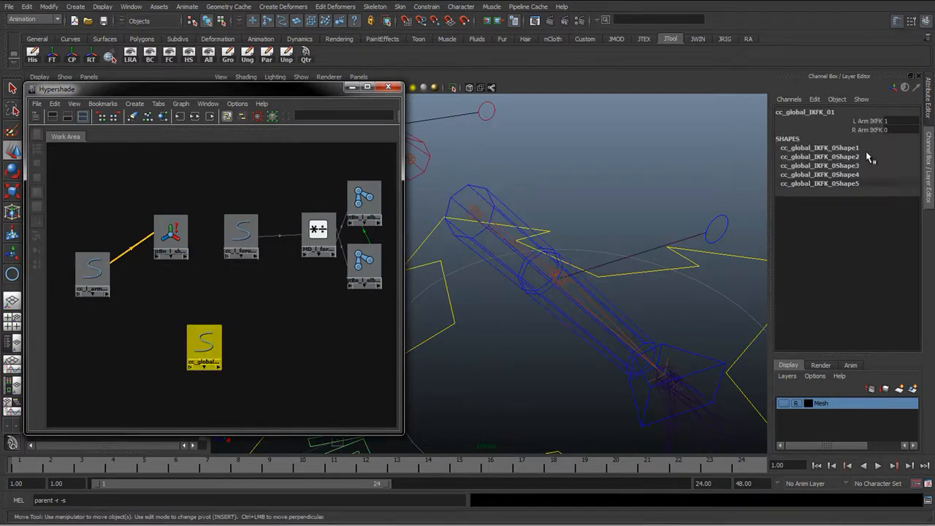
click(887, 121)
text(0)
key(Return)
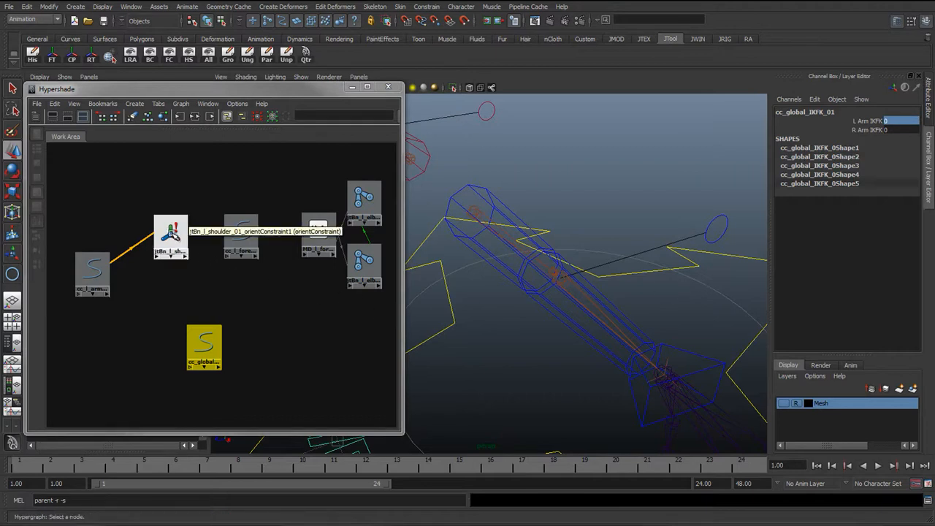
Connect the global control's l_arm_IKFK to the shoulder orient constraint's cc_l_armFK_01W0 weight in the Connection Editor
click(170, 234)
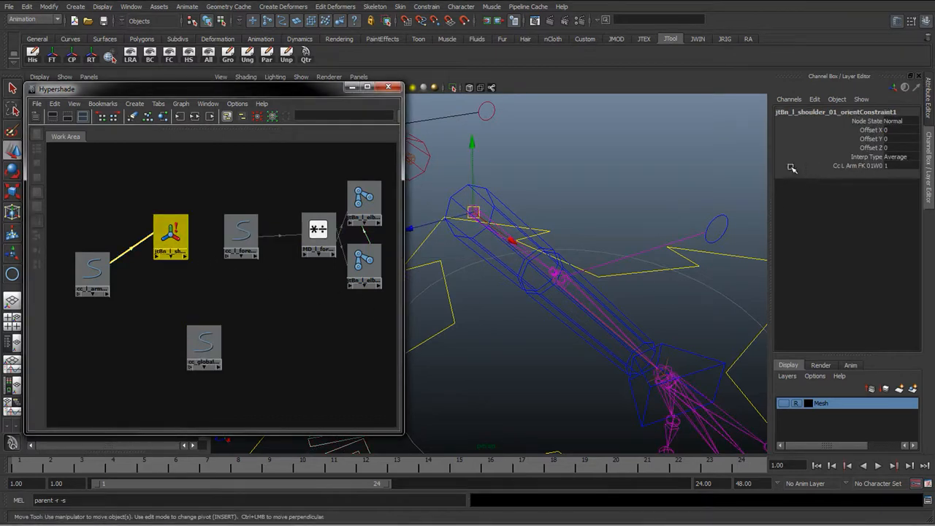
click(197, 330)
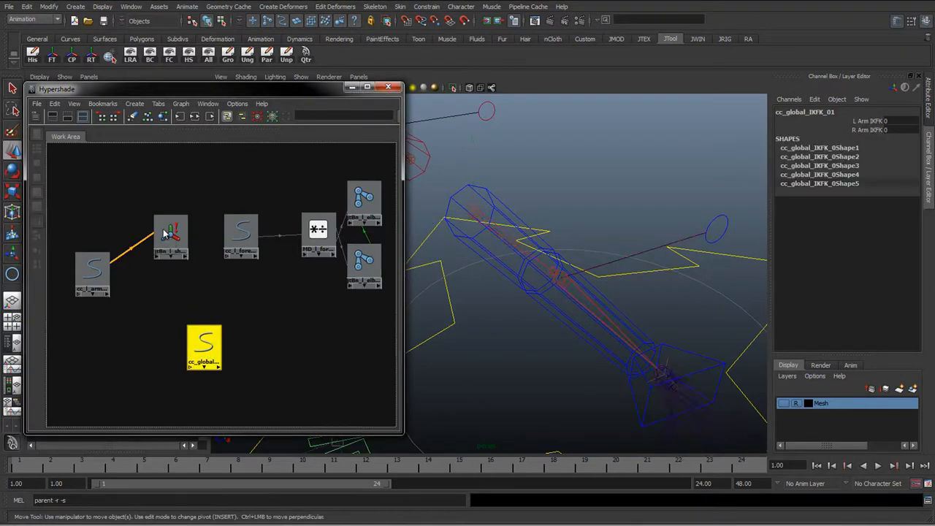
middle_drag(166, 234, 167, 235)
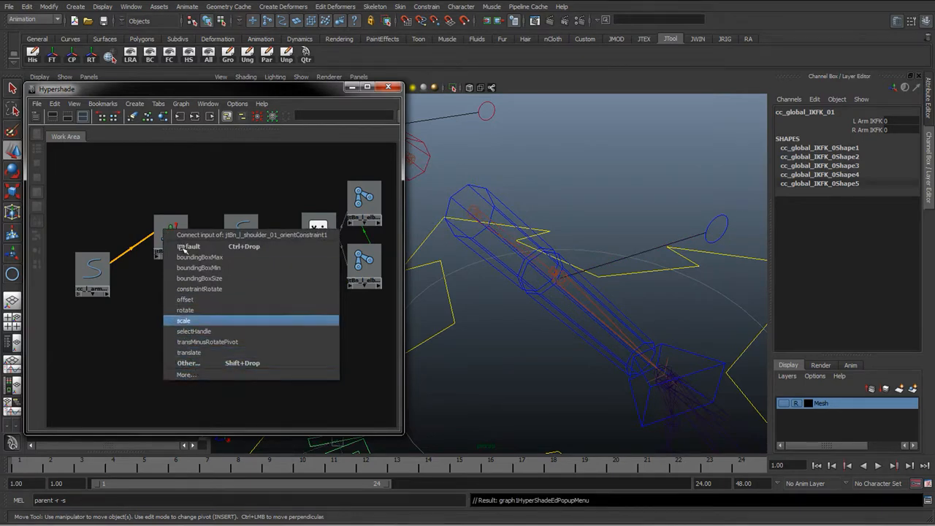
click(191, 363)
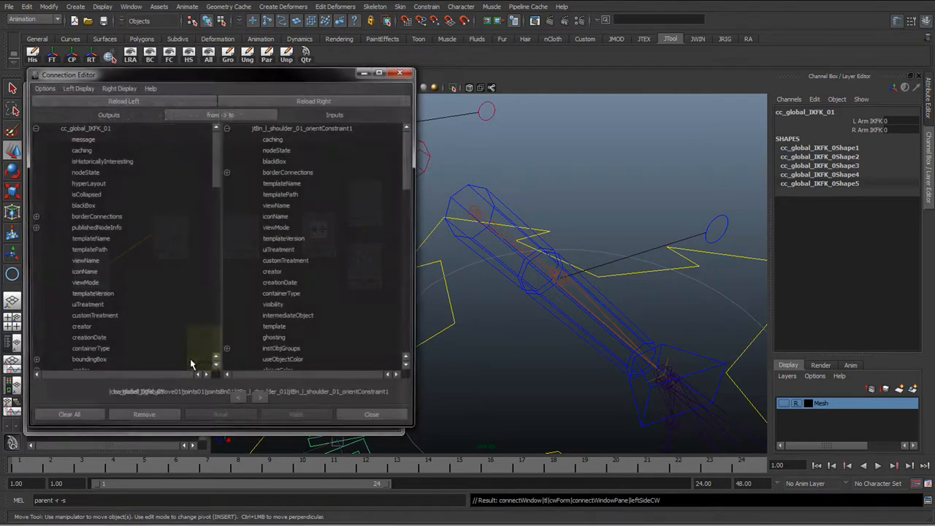
drag(207, 75, 425, 150)
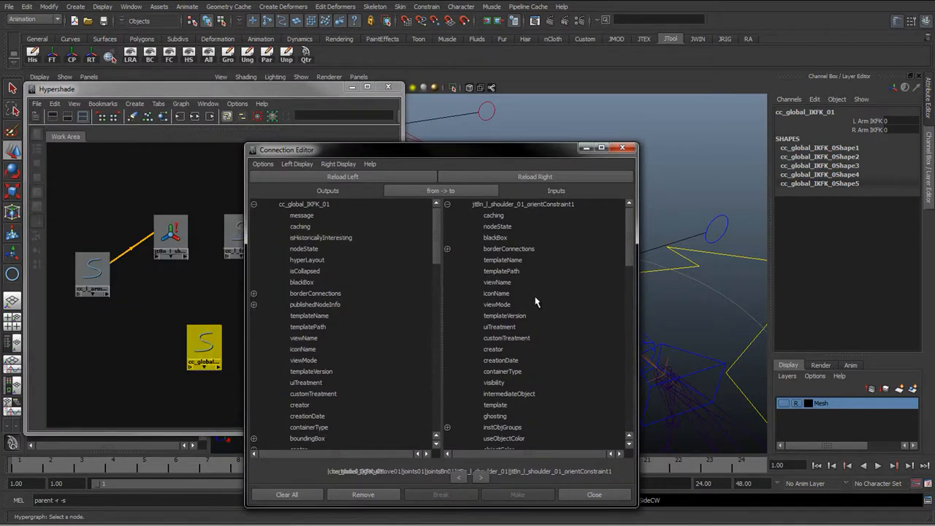
drag(518, 150, 517, 84)
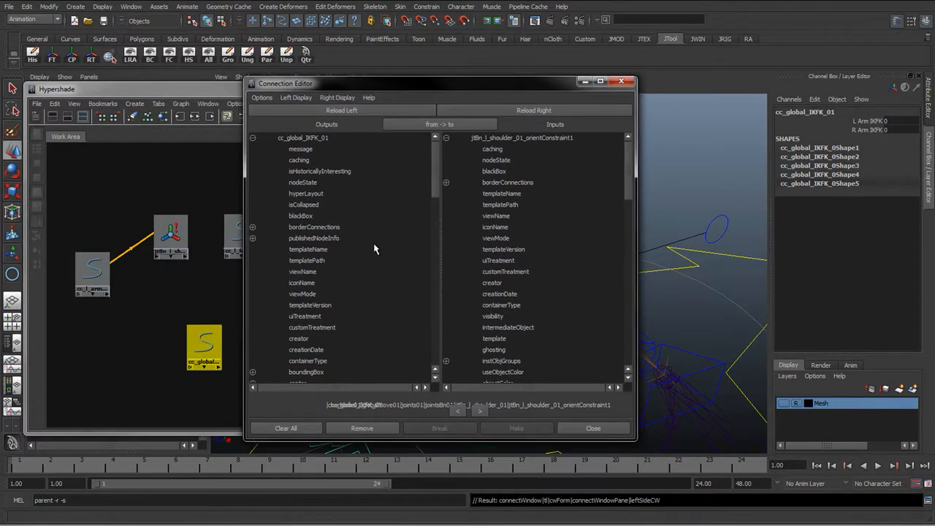
drag(433, 163, 436, 347)
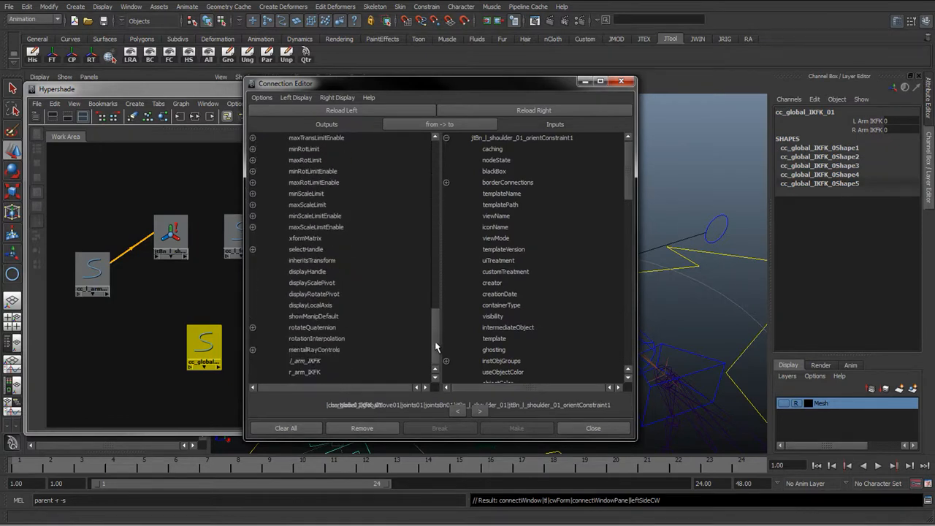
click(312, 361)
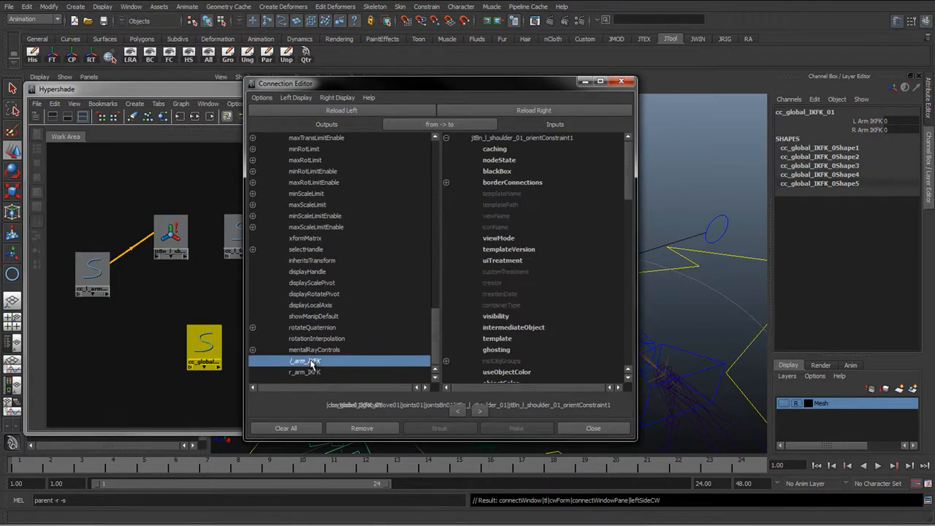
drag(630, 180, 626, 360)
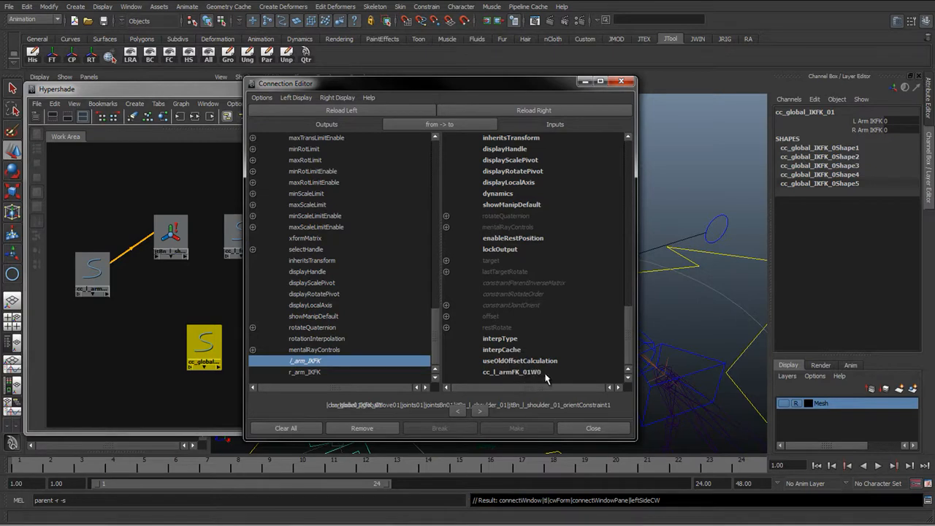
click(535, 373)
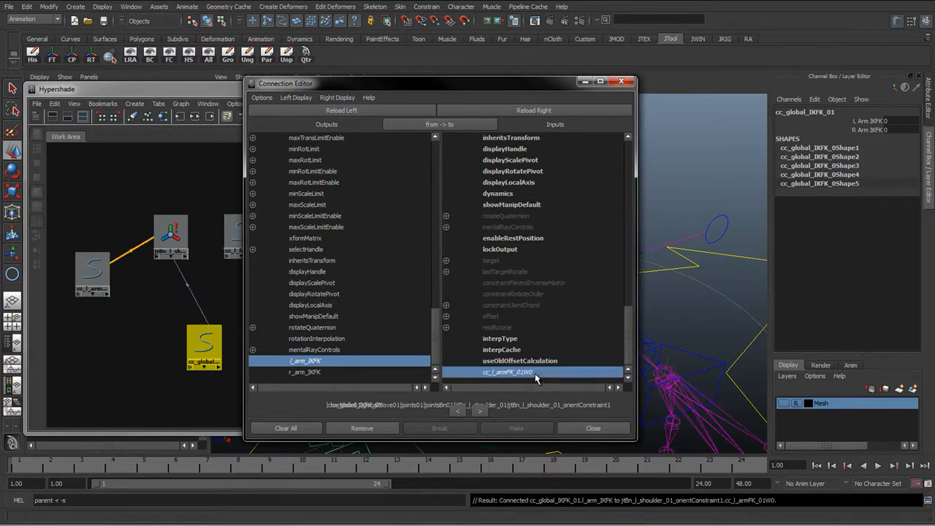
drag(539, 83, 464, 69)
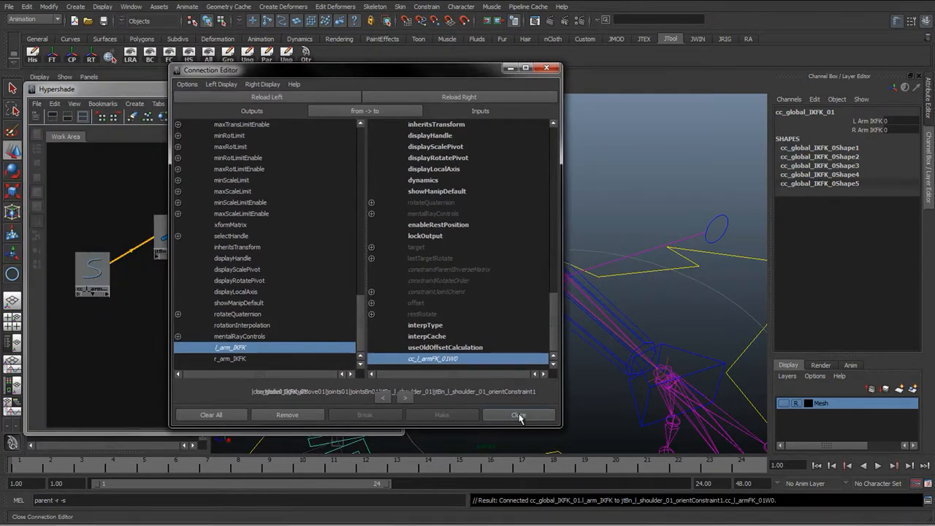
click(518, 415)
Compare the orient constraint weight with the global control's L Arm IKFK value
click(172, 237)
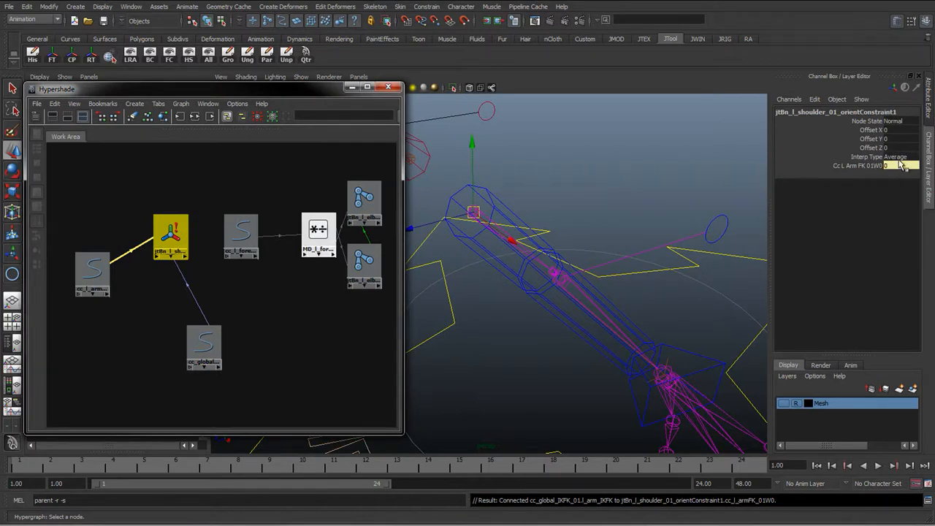
click(204, 345)
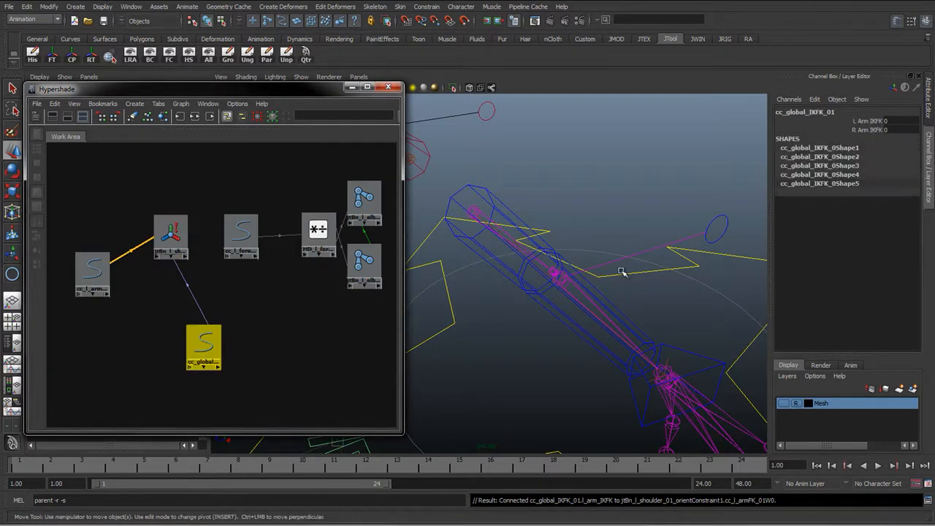
click(171, 234)
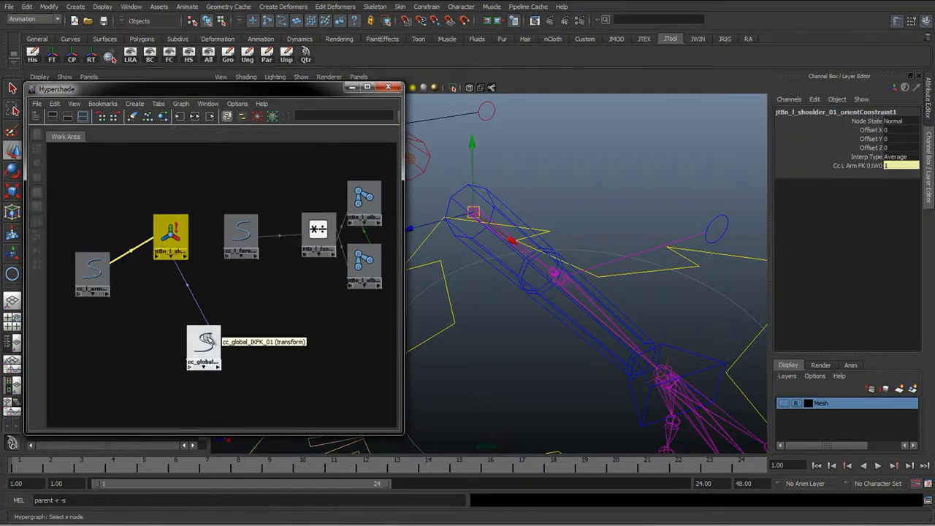
click(204, 341)
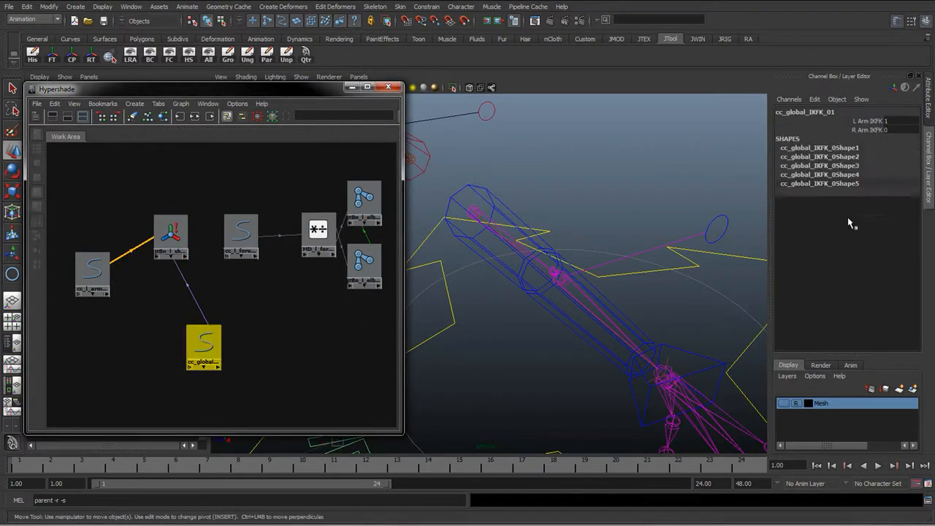
Select the left wrist control in the viewport and move it to test the arm
click(636, 373)
drag(665, 375, 463, 372)
scroll(465, 369, down, 3)
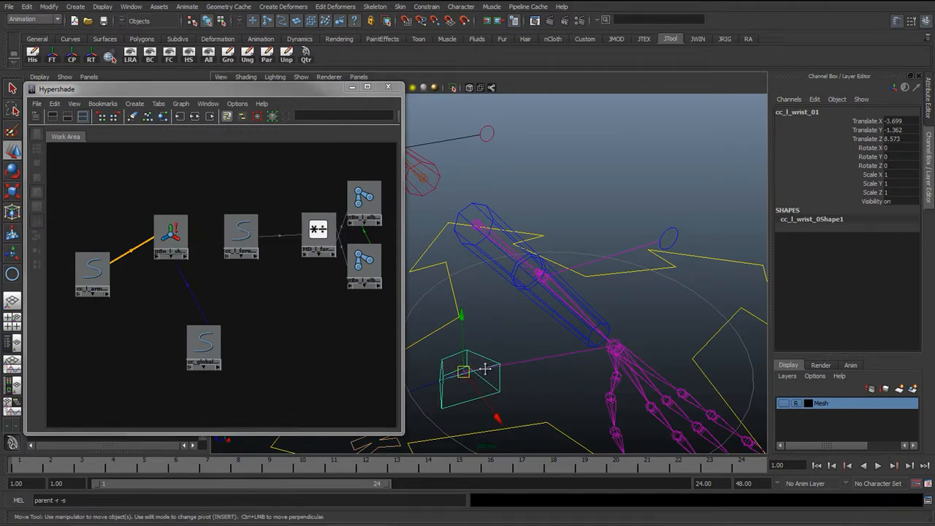
alt+middle_drag(486, 369, 586, 352)
Select the global control and slide its L Arm IKFK attribute to 0
click(441, 399)
click(869, 121)
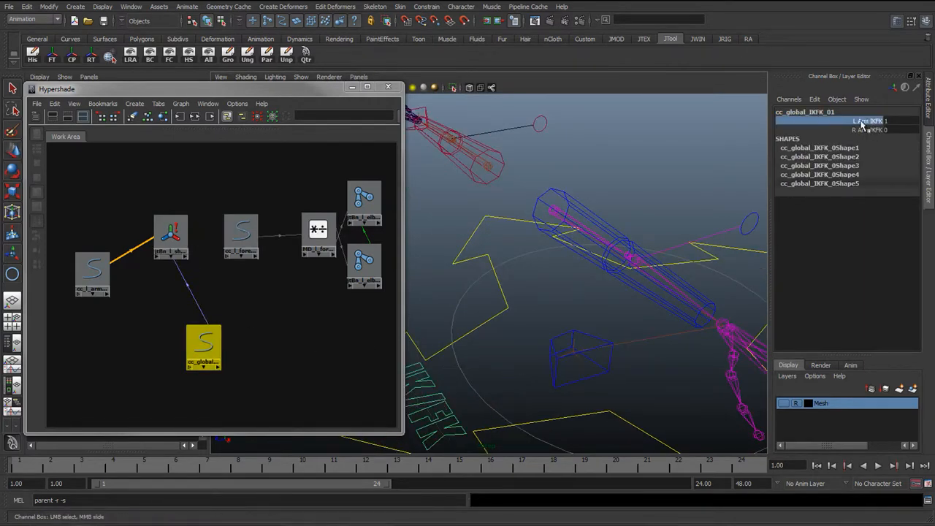
mouse_move(636, 235)
middle_down()
mouse_move(623, 247)
mouse_move(645, 241)
mouse_move(626, 244)
middle_up()
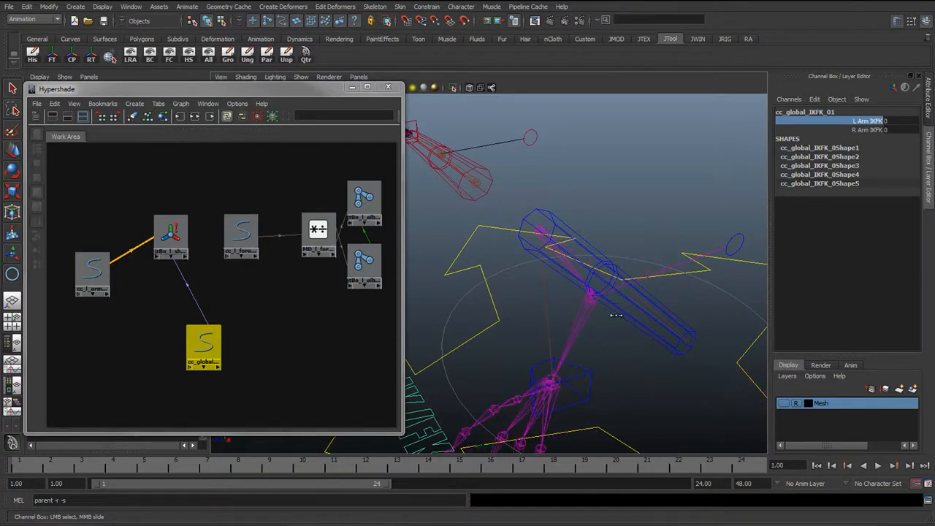
Select the left FK arm control and rotate it freely to test the FK side of the arm blend
middle_drag(616, 316, 640, 320)
click(585, 281)
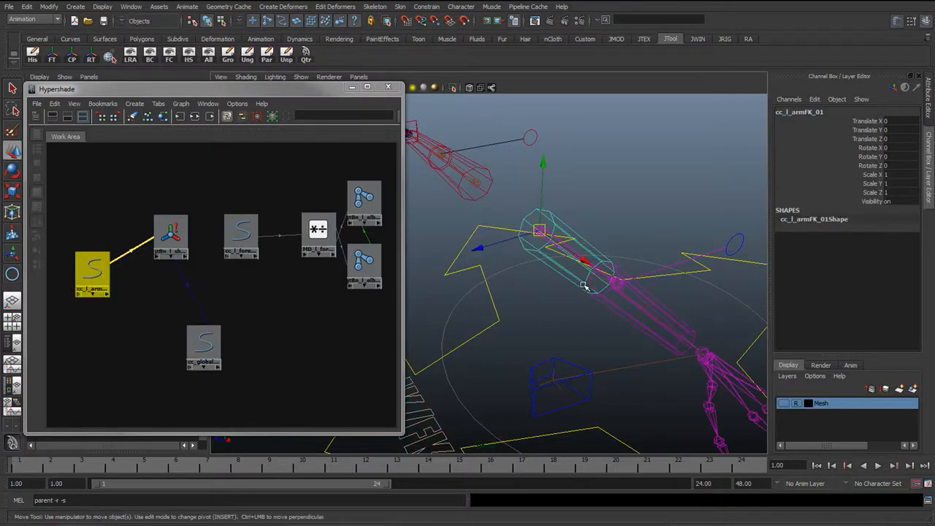
key(e)
drag(565, 286, 635, 257)
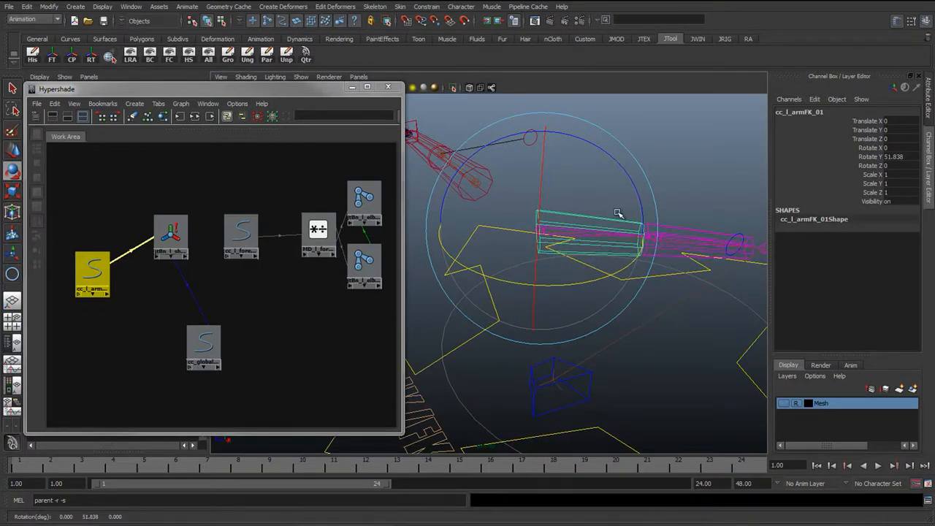
drag(612, 166, 511, 274)
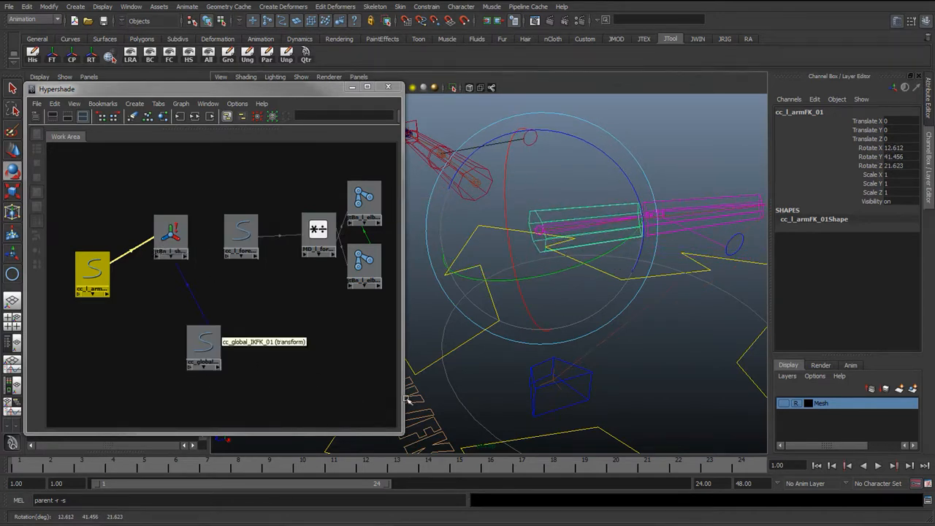
Select the global control and slide its L Arm IKFK attribute to test blending between IK and FK
click(425, 419)
drag(404, 378, 347, 381)
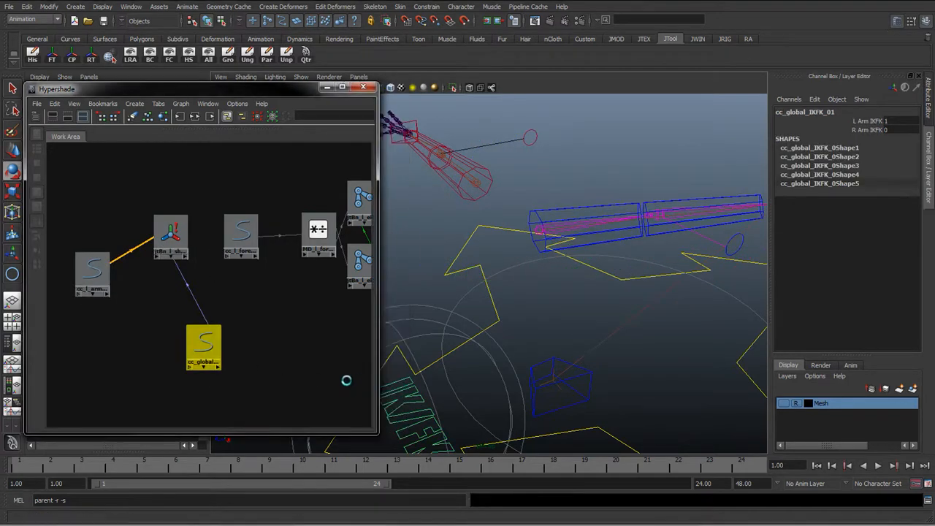
click(870, 120)
middle_drag(567, 267, 578, 242)
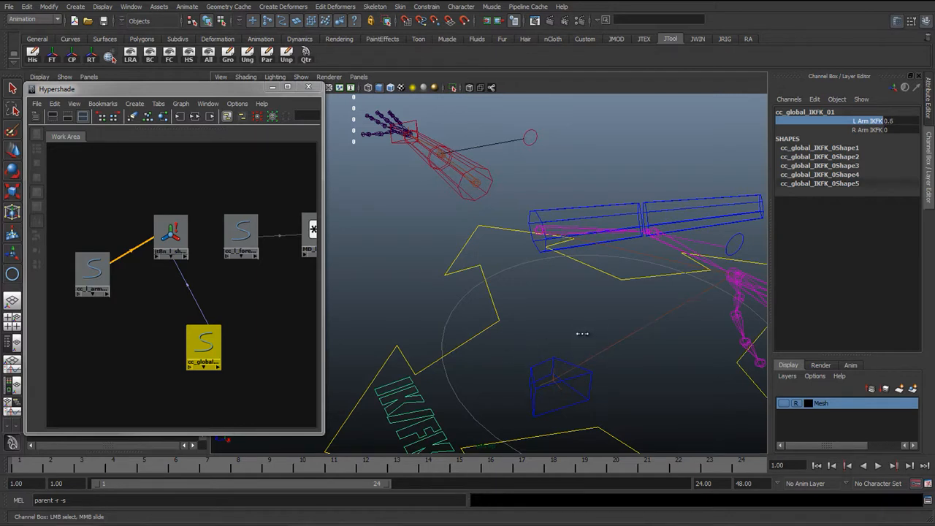
mouse_move(582, 334)
middle_down()
mouse_move(574, 330)
mouse_move(586, 324)
mouse_move(555, 323)
mouse_move(612, 324)
mouse_move(585, 324)
middle_up()
Reselect the left FK arm control and reset its Rotate X, Y and Z to 0
click(668, 194)
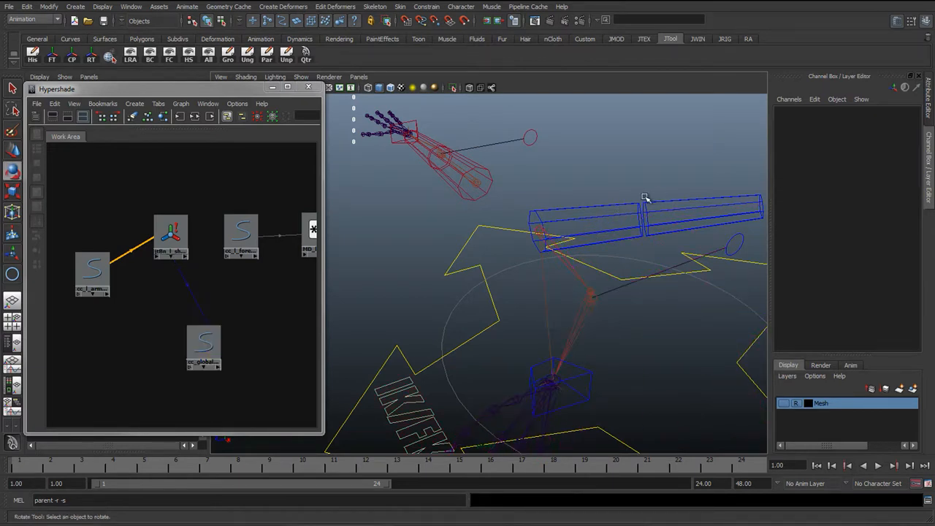
click(637, 205)
key(e)
drag(896, 148, 896, 157)
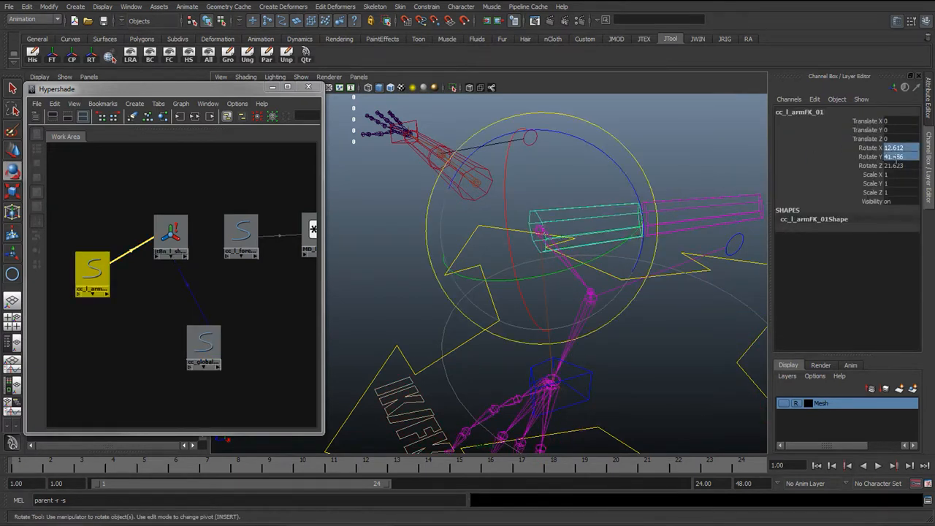
text(0)
key(Return)
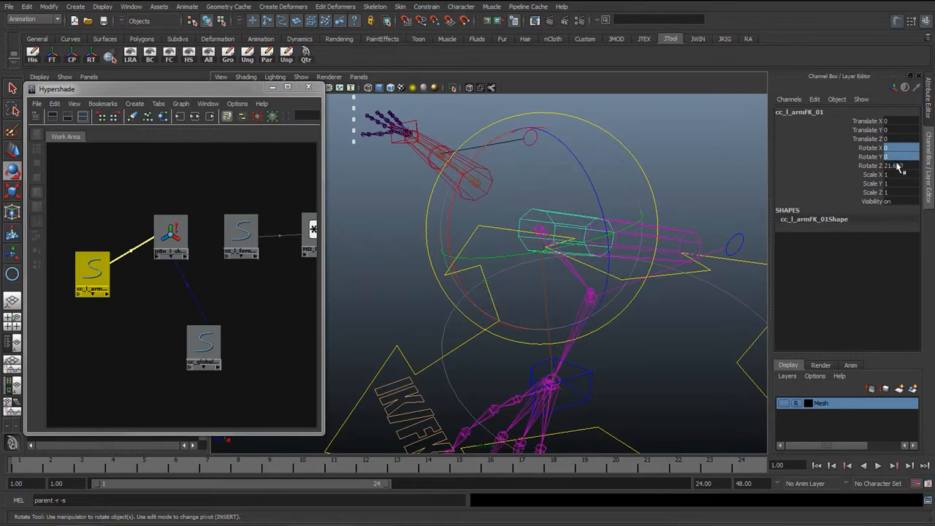
click(897, 165)
text(0)
key(Return)
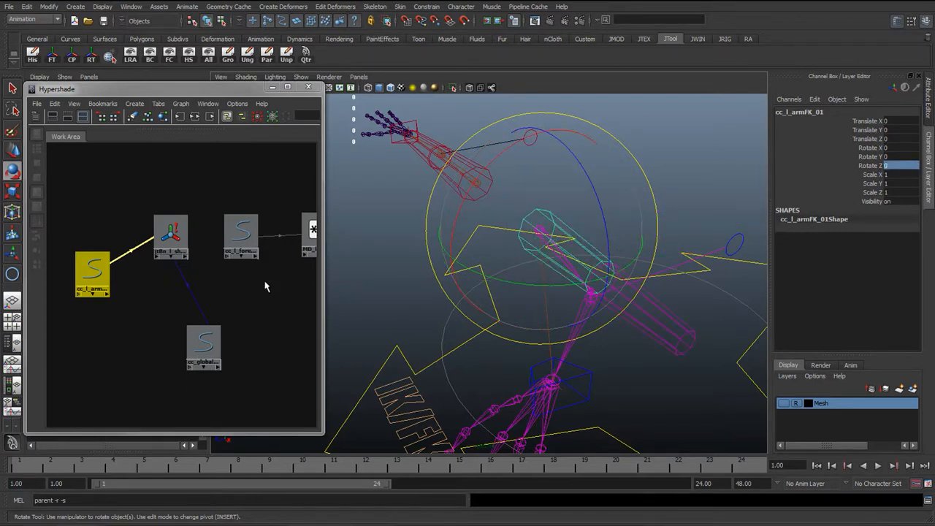
Select the left wrist control and reset its Translate X, Y and Z to 0
click(633, 363)
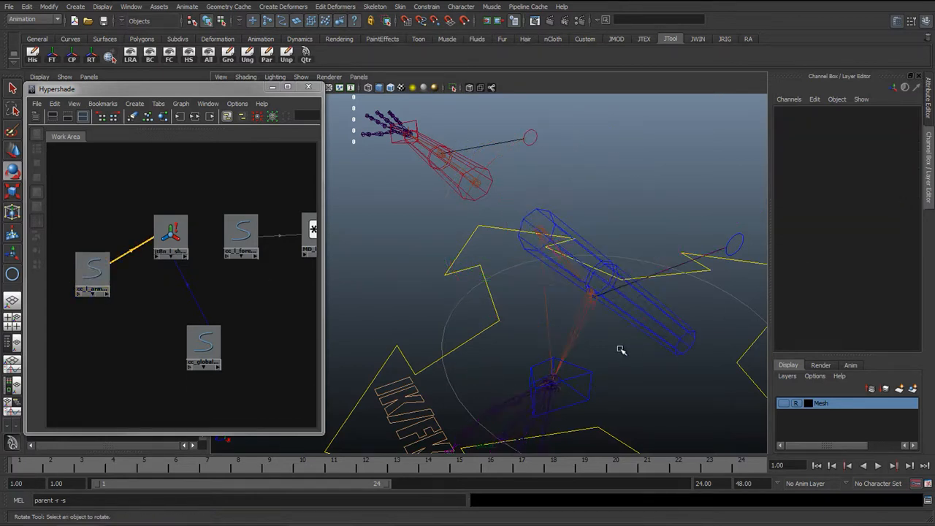
key(w)
click(591, 371)
drag(901, 140, 890, 122)
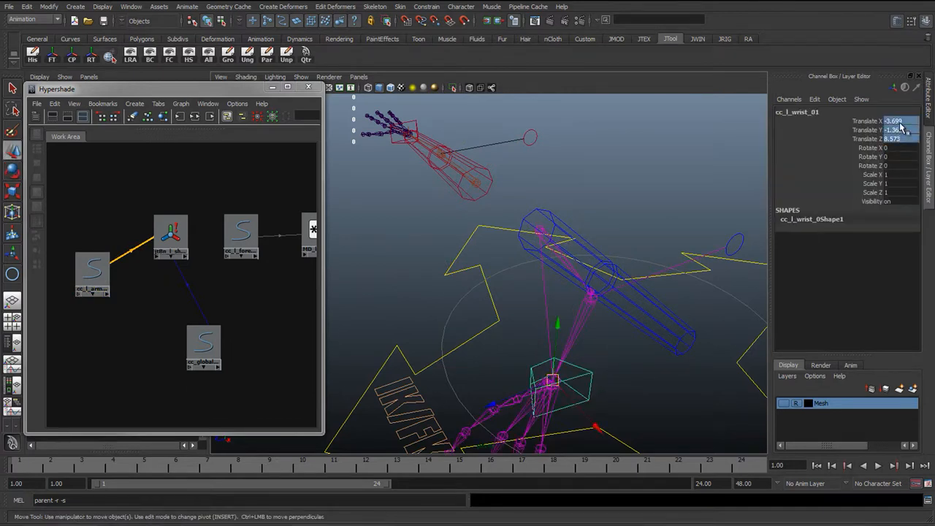
text(0)
key(Return)
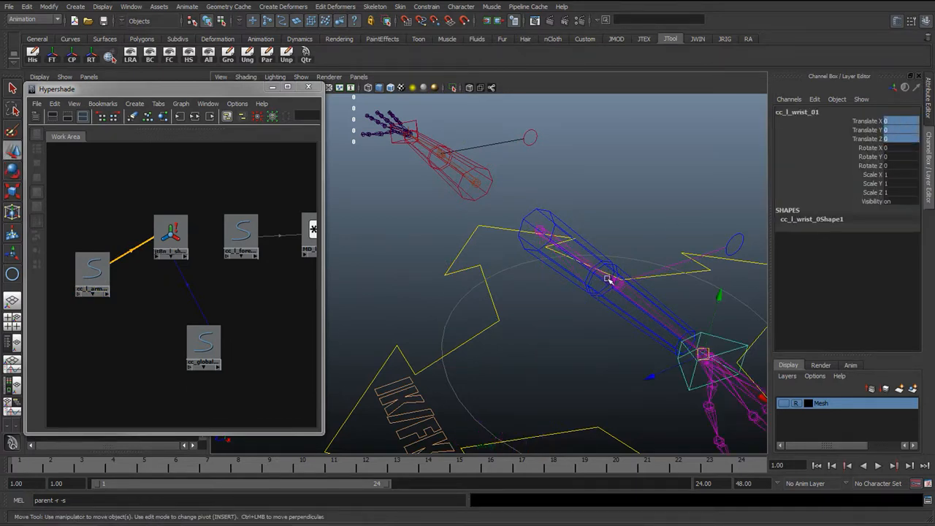
Select the left shoulder joint to inspect its orient constraint weight
key(q)
alt+drag(653, 290, 534, 304)
alt+drag(474, 294, 421, 265)
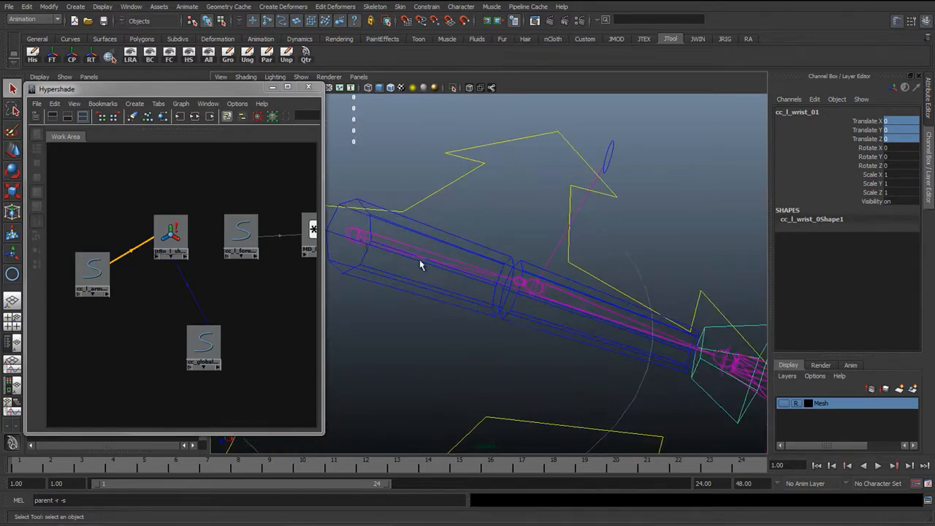
click(351, 236)
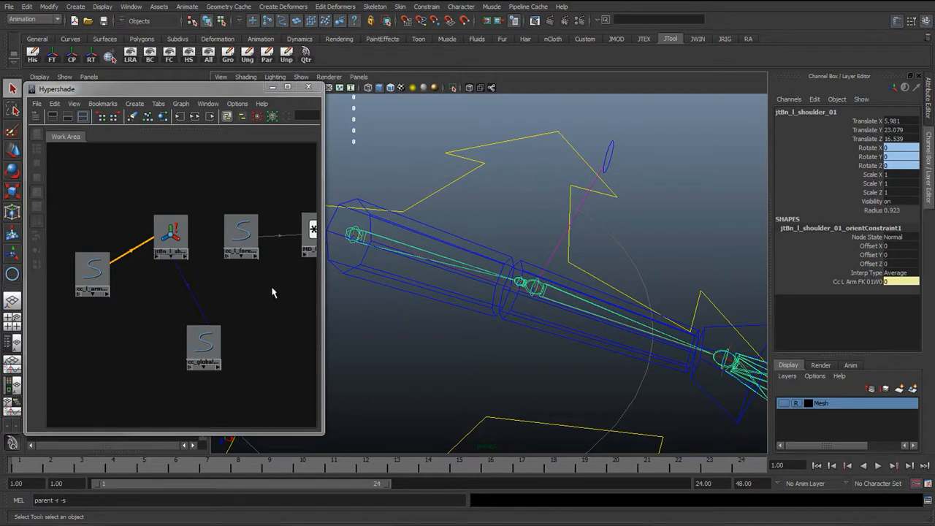
Rearrange the forearm control and MD_l_foreArm_RotDis_01 nodes in the Hypershade graph
alt+middle_drag(272, 289, 189, 297)
drag(228, 234, 218, 235)
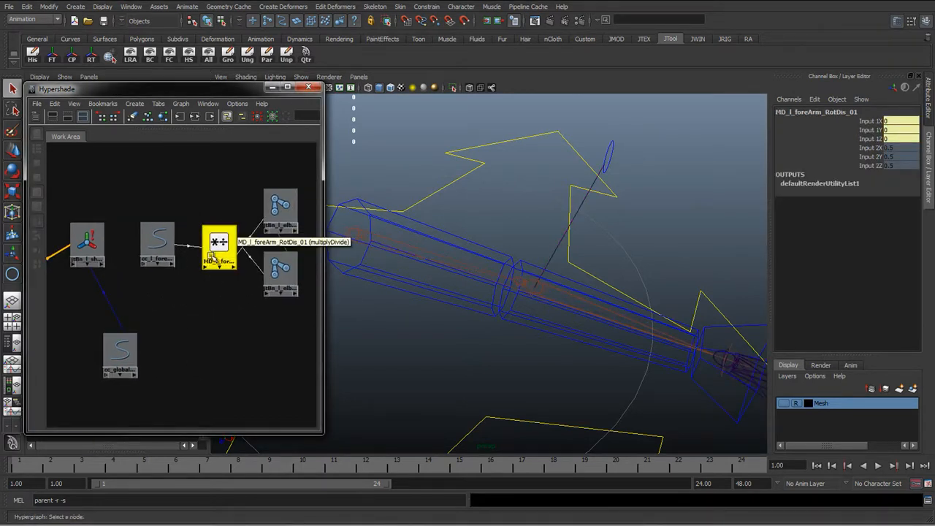
click(154, 241)
drag(154, 241, 130, 241)
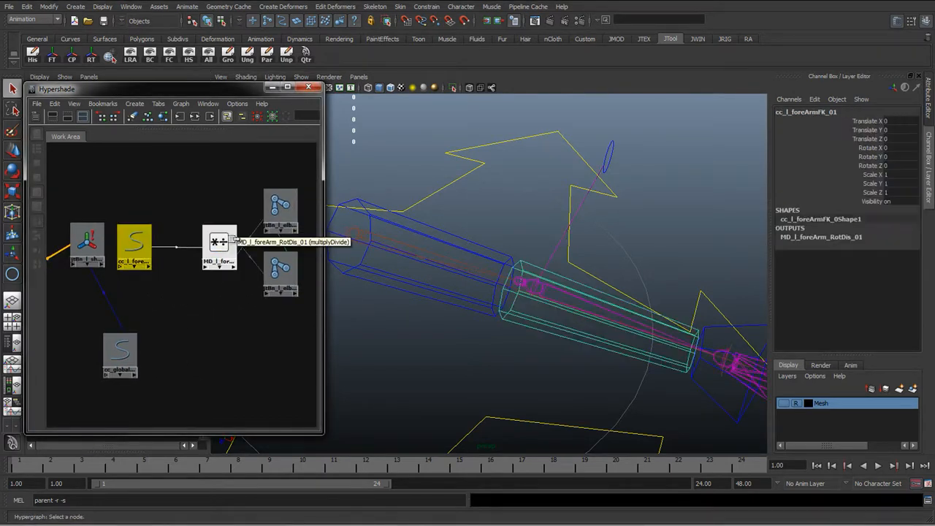
drag(218, 243, 184, 243)
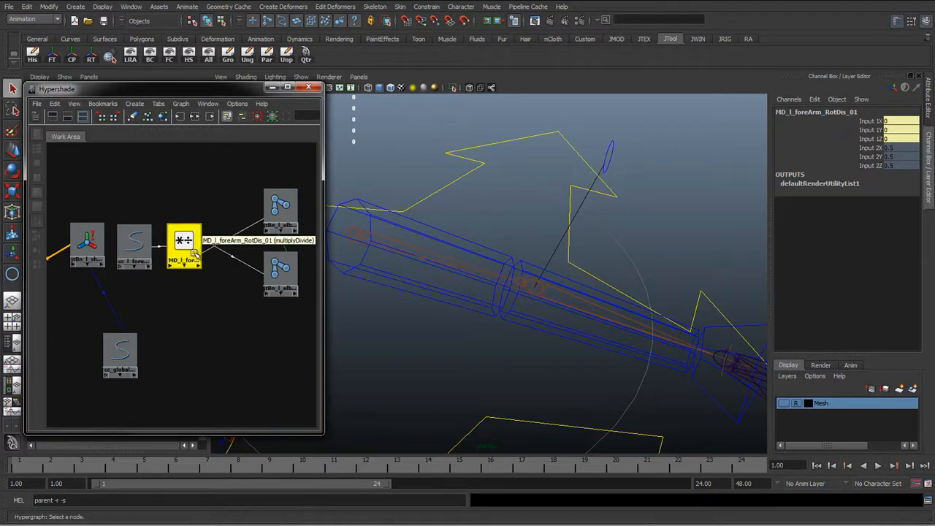
mouse_move(193, 252)
alt+middle_down()
mouse_move(220, 261)
mouse_move(204, 261)
alt+middle_up()
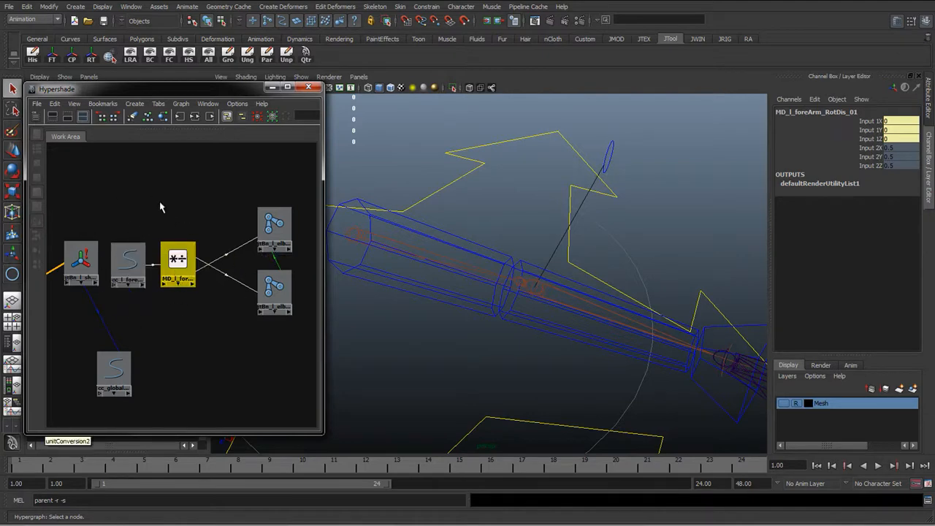
Create a Blend Colors node in the Hypershade by searching the create bar for bl
click(37, 117)
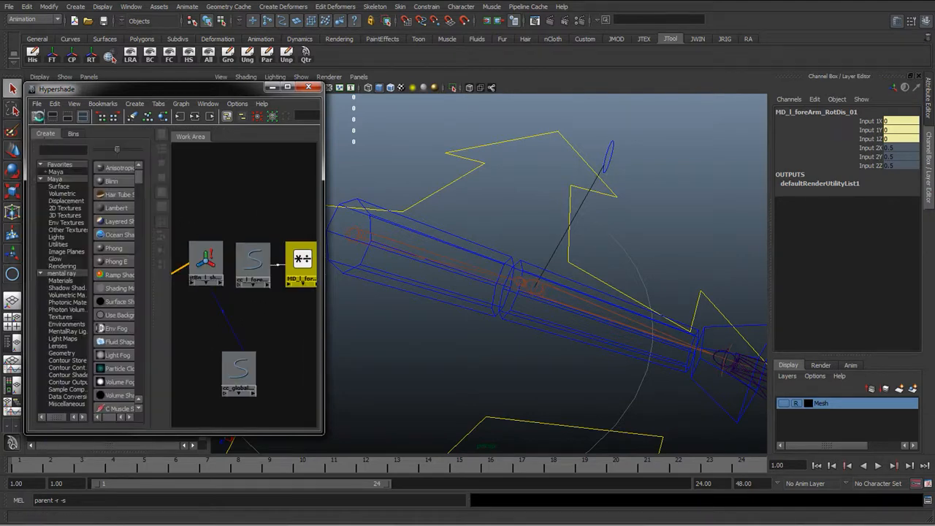
click(37, 117)
click(36, 117)
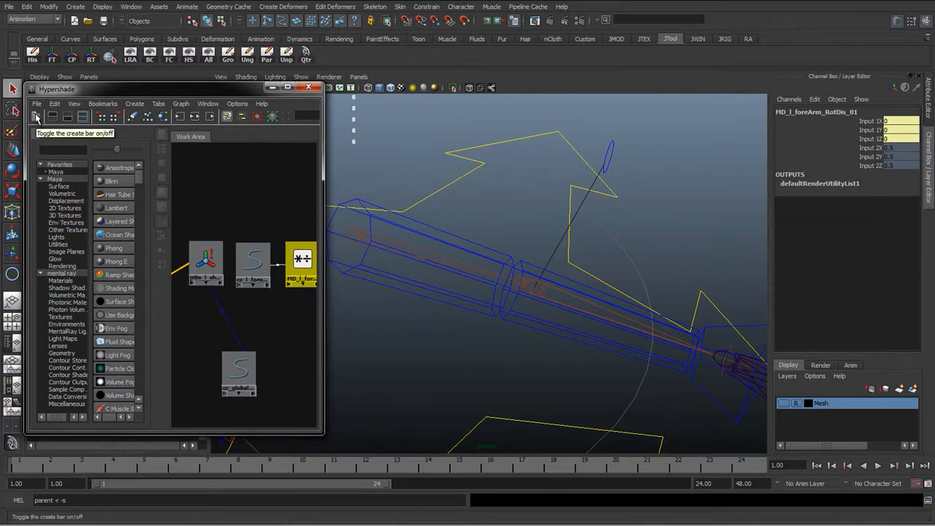
click(53, 149)
text(bl)
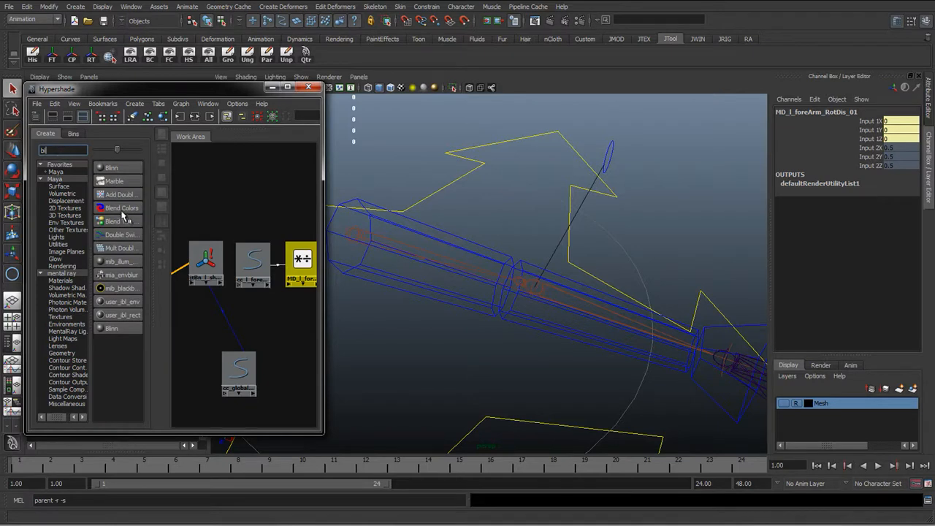
click(119, 209)
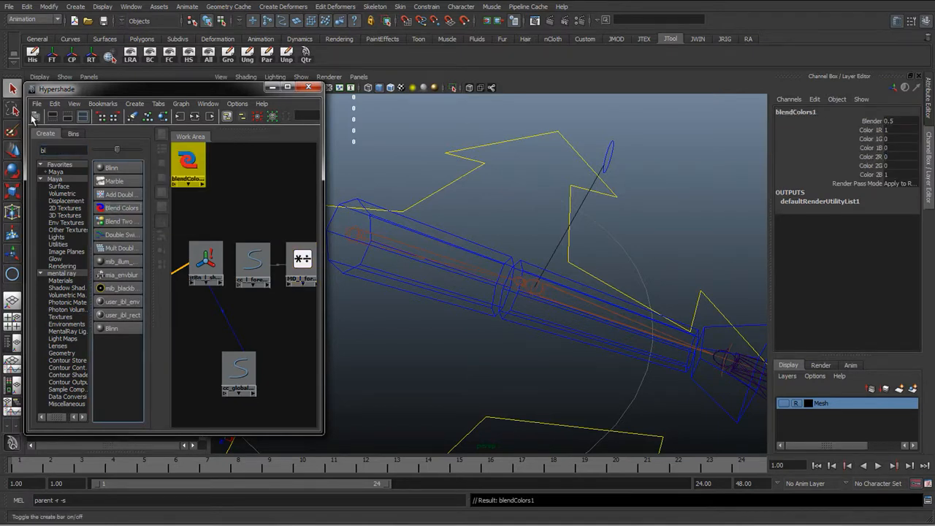
click(36, 117)
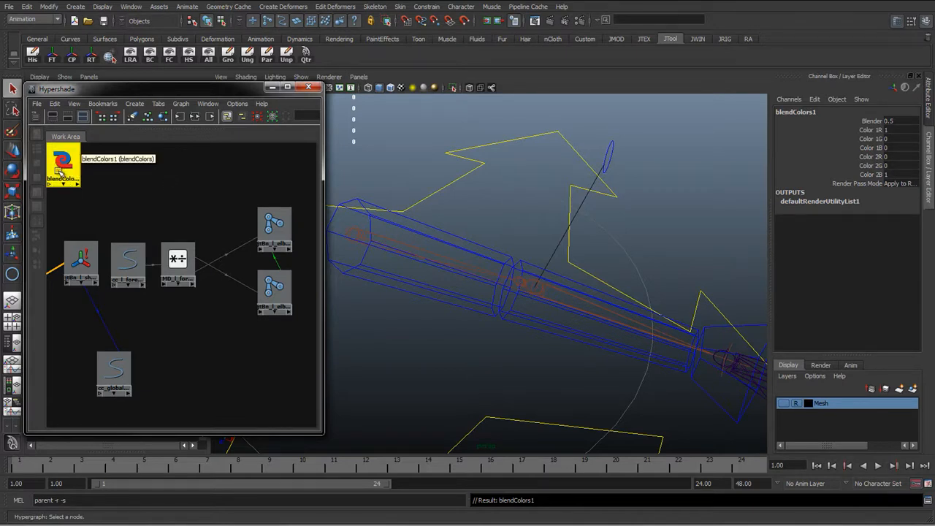
Examine the blendColors1 node's Blender and Color 1 and Color 2 channels
drag(60, 170, 171, 211)
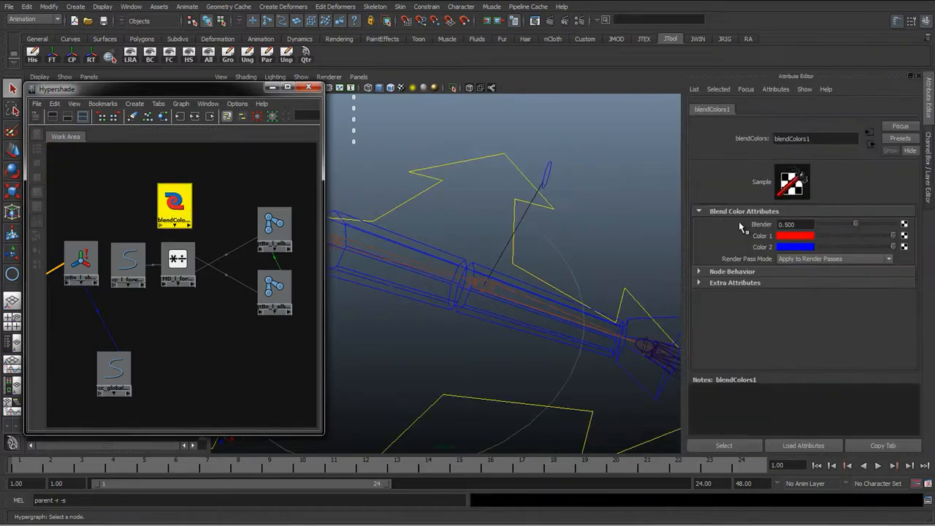
double_click(797, 224)
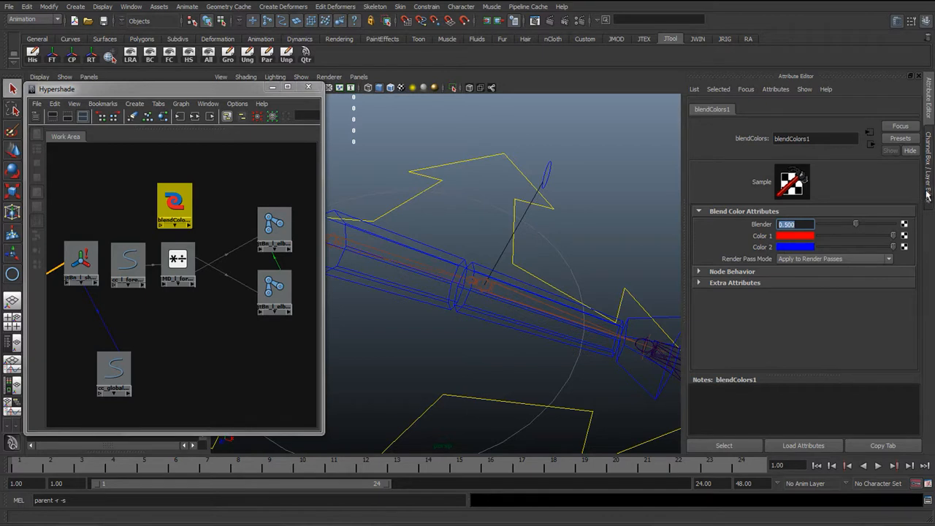
click(929, 140)
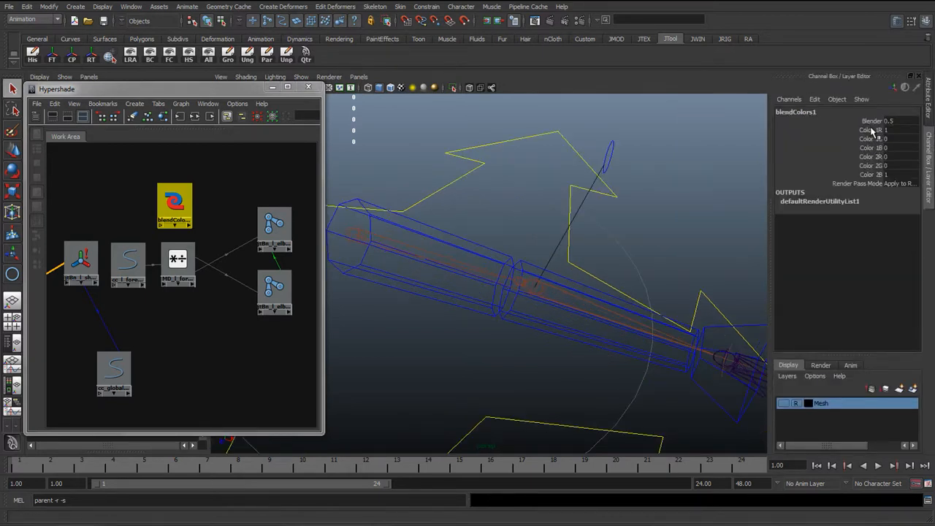
click(870, 130)
click(866, 139)
click(865, 147)
click(867, 130)
click(866, 139)
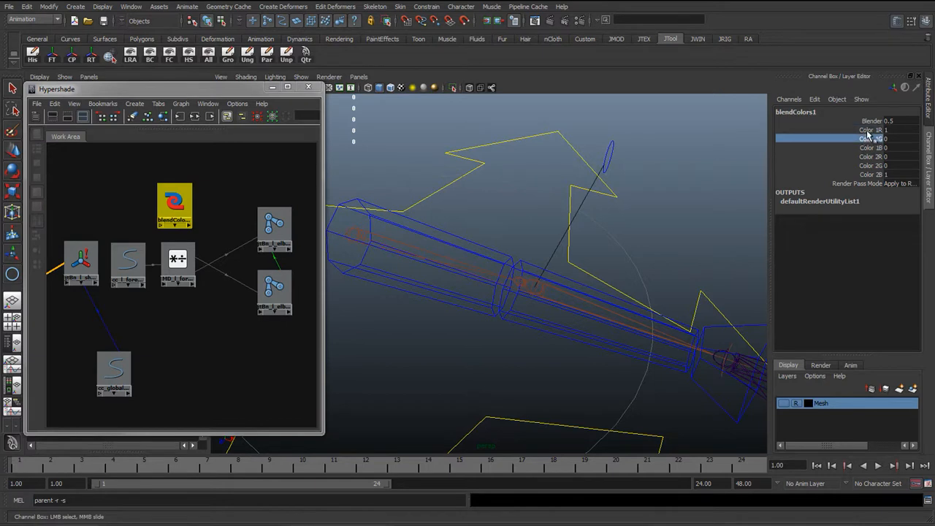
click(867, 130)
click(866, 139)
click(866, 148)
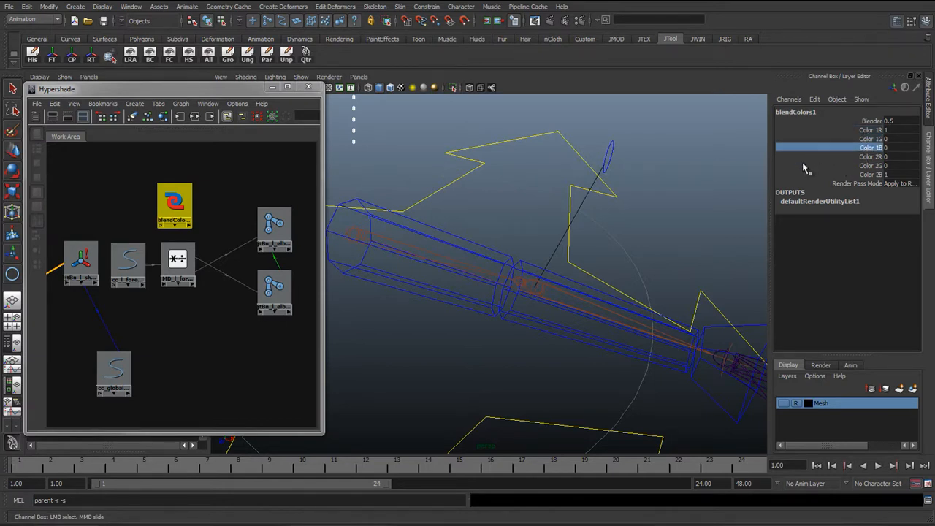
click(869, 130)
click(868, 139)
click(868, 148)
Reposition the Hypershade window and place the blendColors1 node below the multiplyDivide node, undoing a stray selection
drag(246, 88, 282, 18)
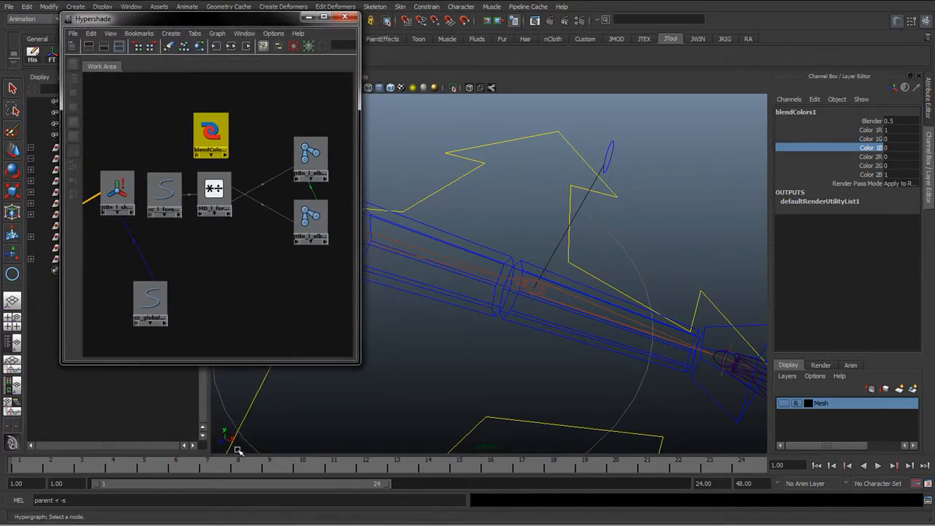
right_drag(218, 418, 215, 448)
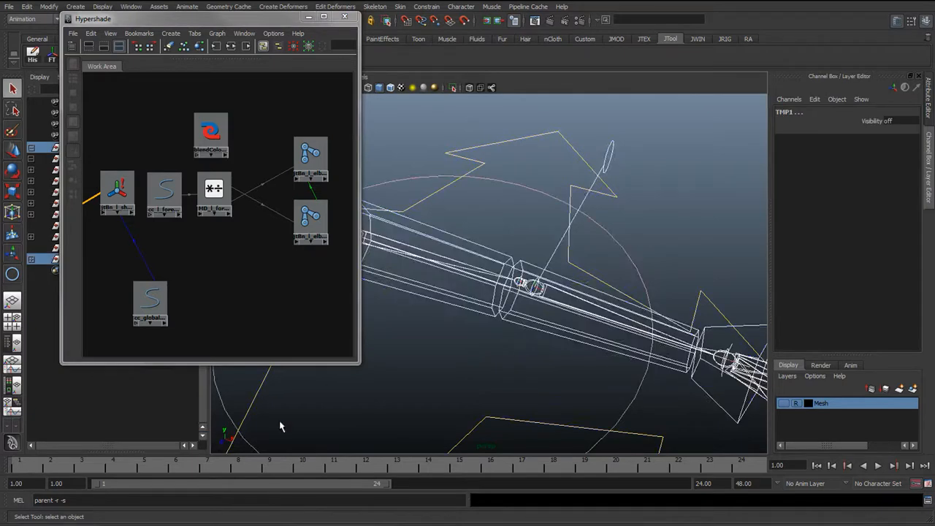
key(ctrl+z)
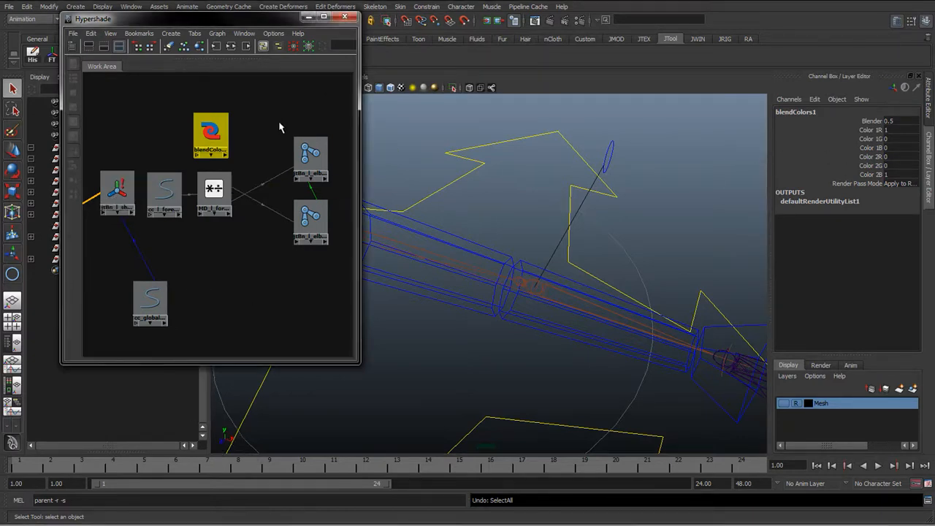
drag(224, 125, 245, 238)
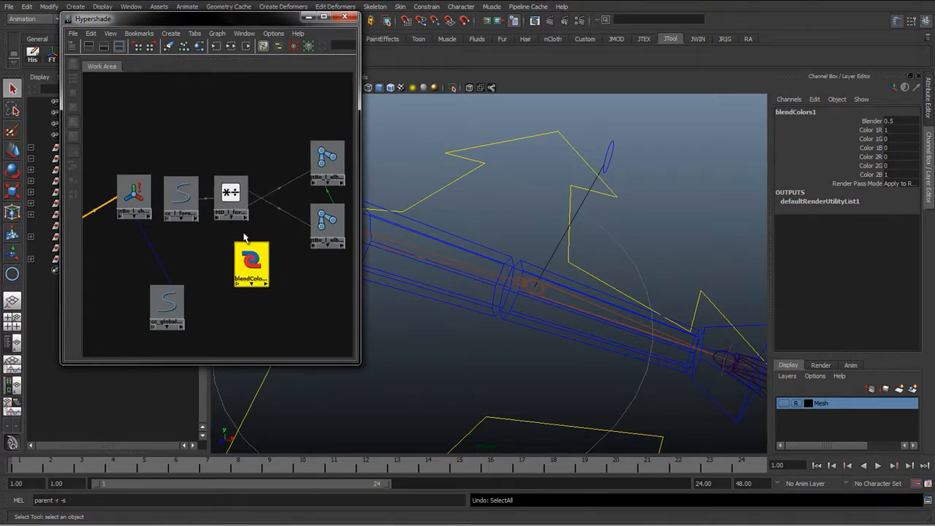
Connect the global control's l_arm_IKFK attribute to blendColors1's blender input through the Connection Editor
click(168, 309)
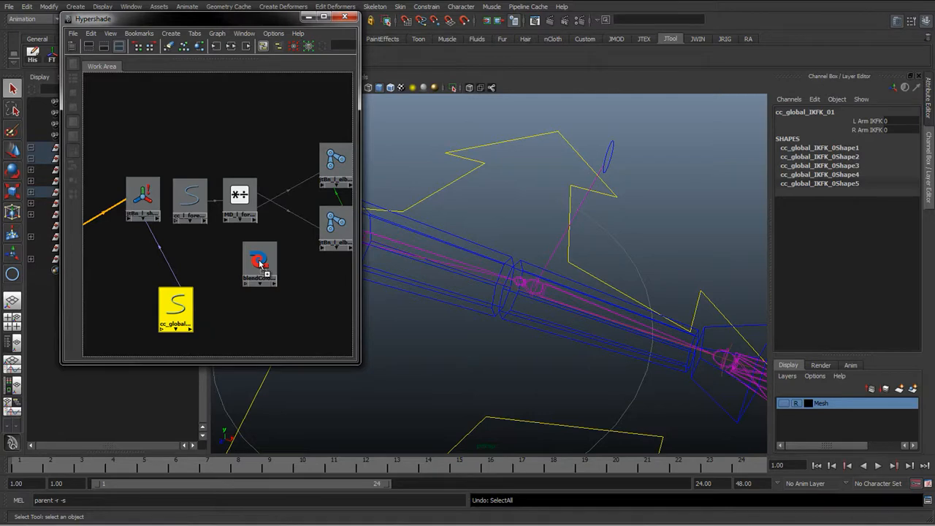
middle_drag(261, 263, 262, 264)
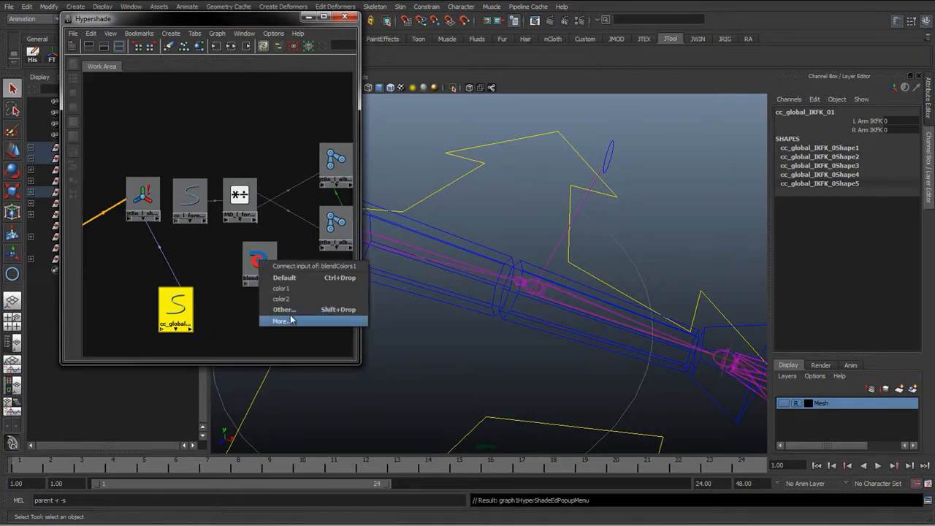
click(293, 319)
scroll(249, 241, down, 10)
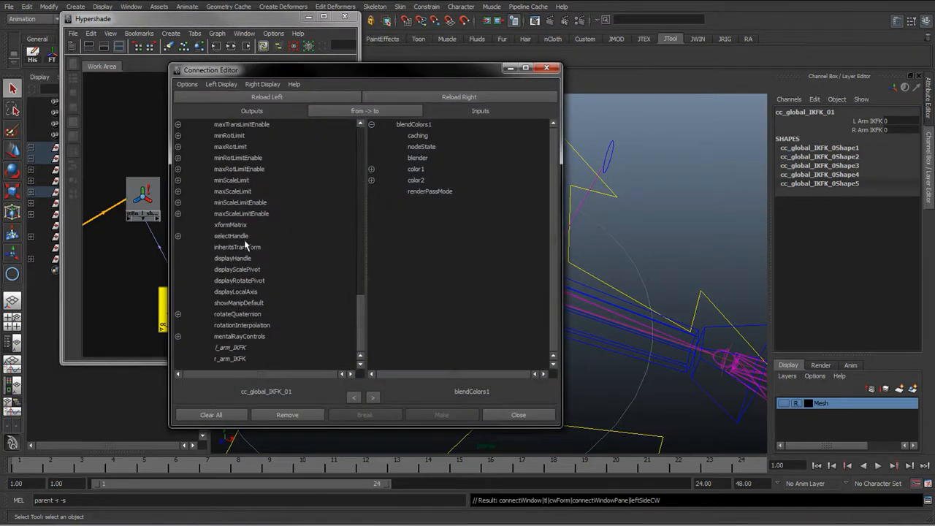
click(232, 348)
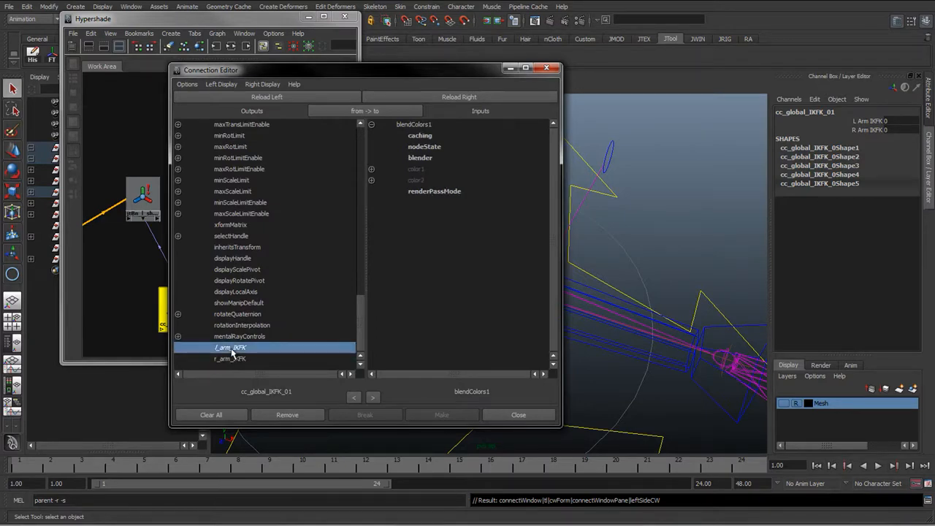
click(419, 158)
click(504, 414)
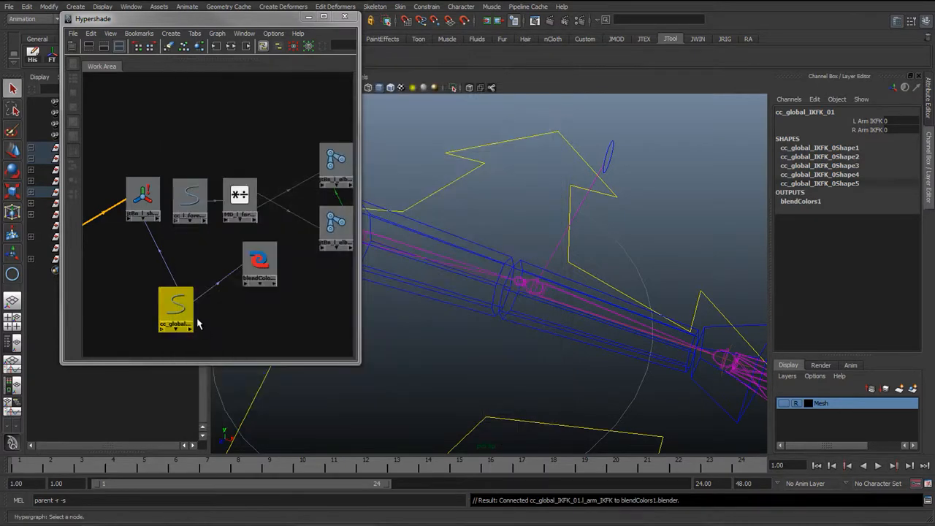
Inspect blendColors1's Blender and colour channel values in the Attribute Editor and Channel Box
click(263, 256)
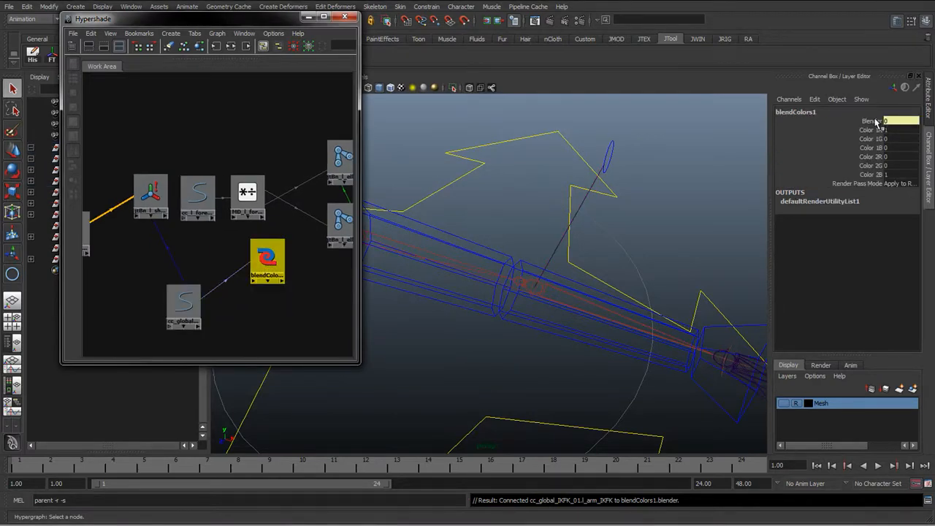
click(929, 105)
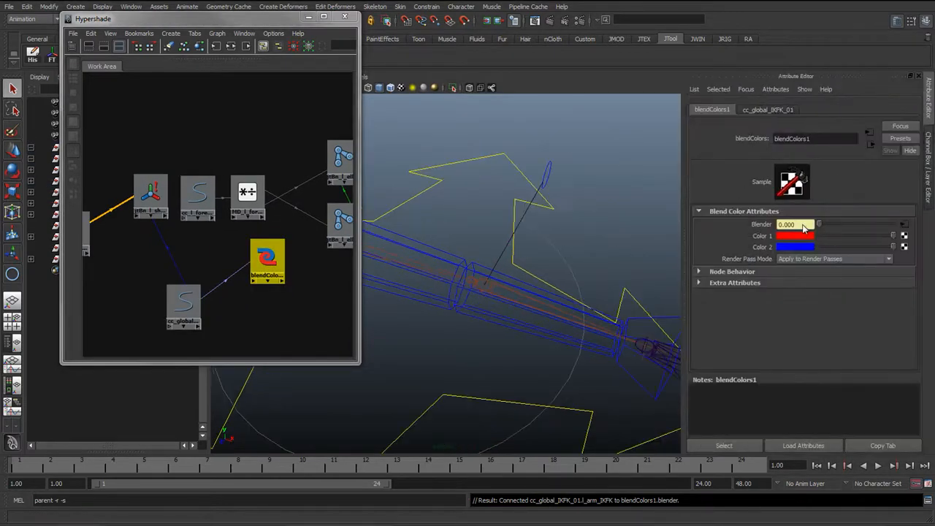
click(932, 183)
click(869, 138)
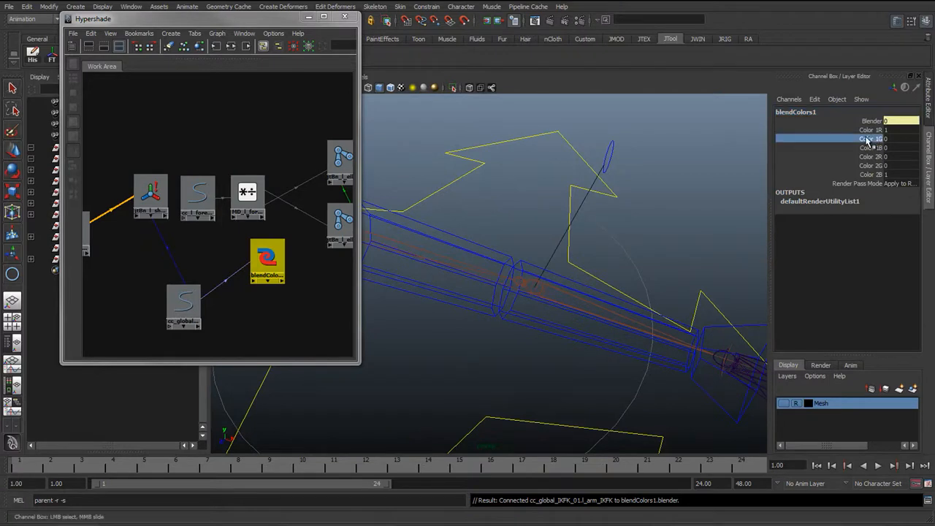
click(867, 166)
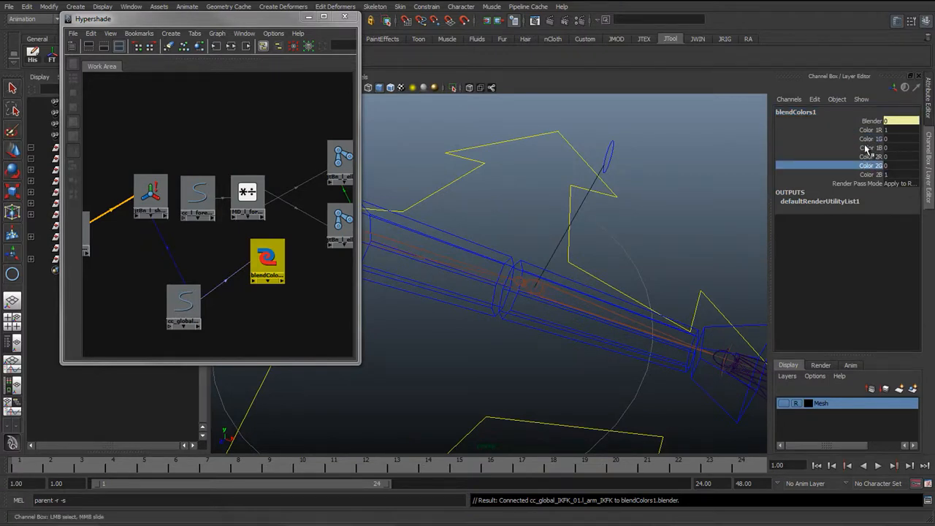
drag(869, 130, 863, 148)
click(865, 174)
click(931, 116)
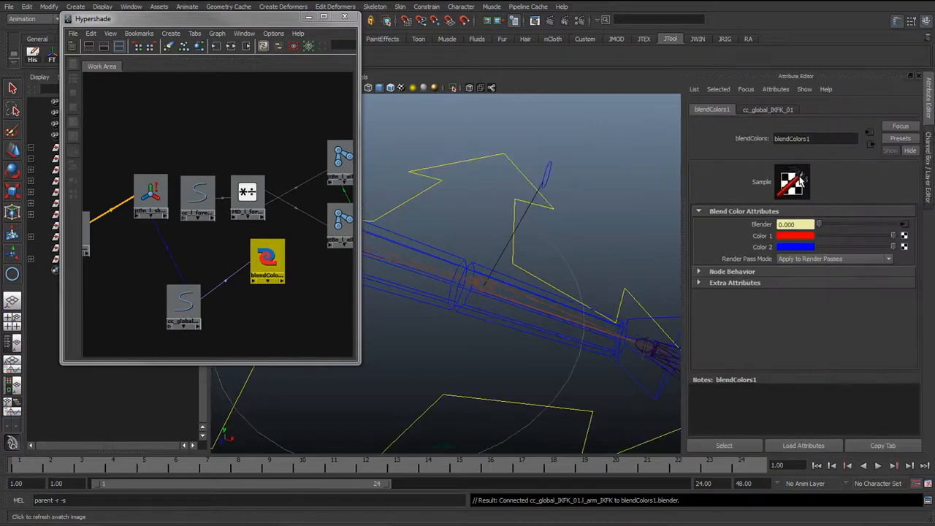
Move the blendColors1 node closer to the global control node and reposition the Hypershade window
drag(267, 251, 259, 282)
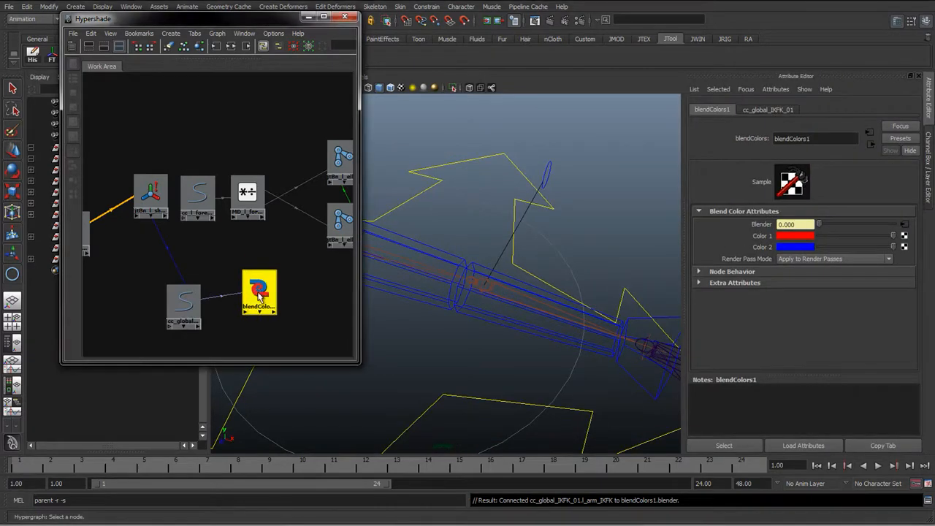
alt+drag(554, 309, 451, 348)
alt+right_drag(451, 348, 424, 347)
alt+middle_drag(475, 321, 493, 287)
drag(280, 21, 252, 118)
Create a polygon sphere in the viewport
click(142, 38)
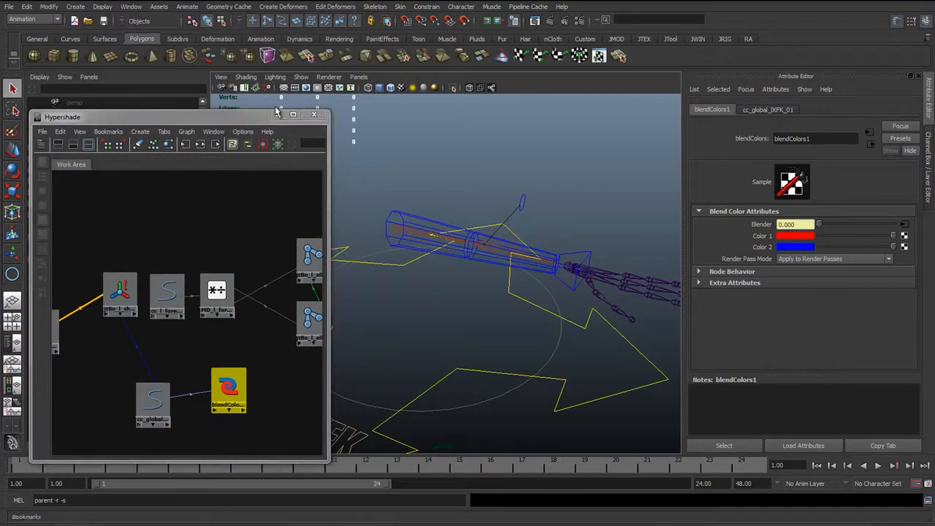
click(35, 56)
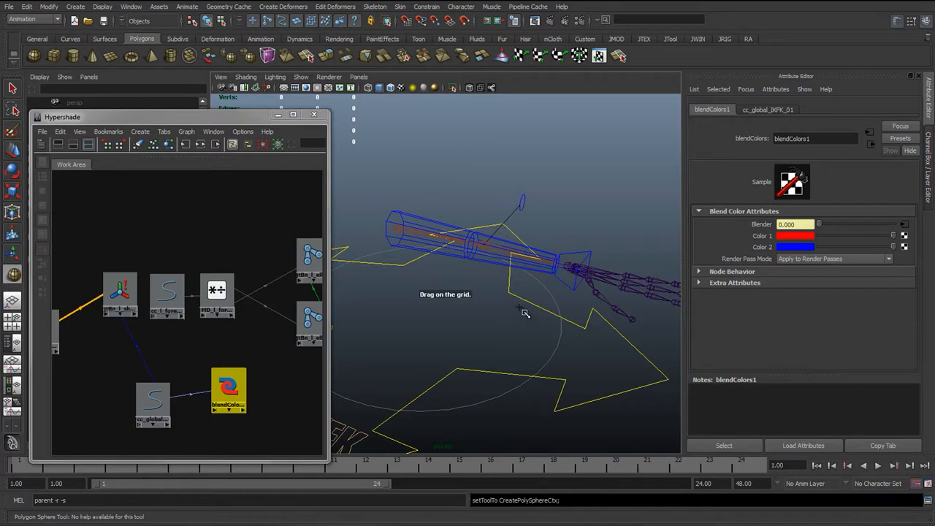
click(527, 270)
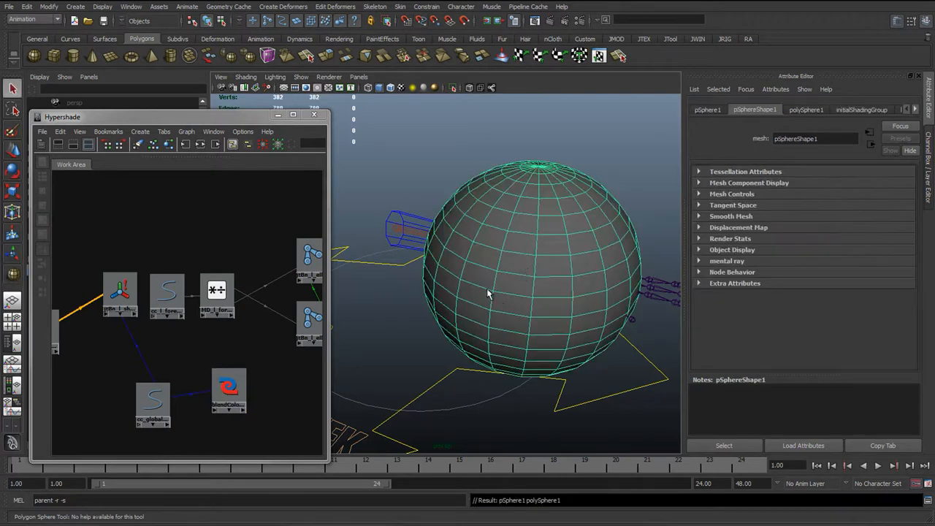
drag(240, 119, 247, 105)
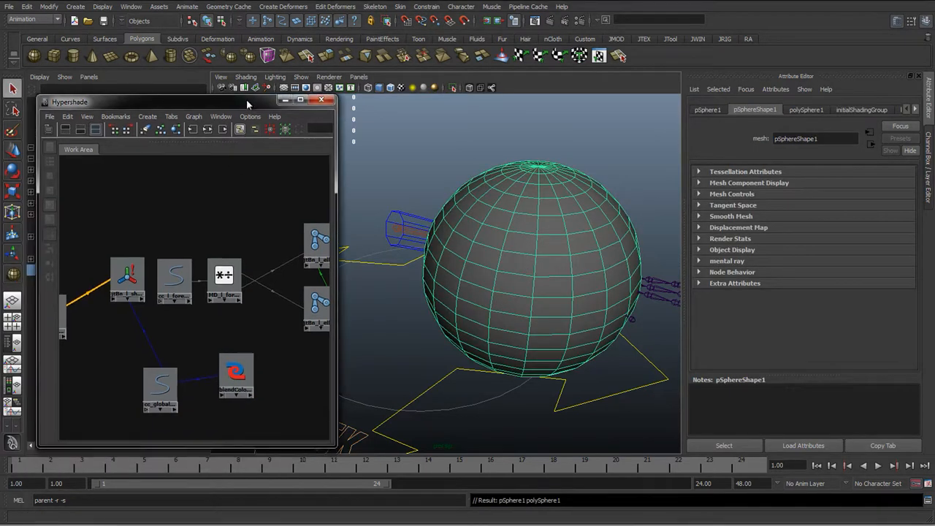
Assign a new Surface Shader to the sphere and connect blendColors1's output to its Out Color
click(339, 38)
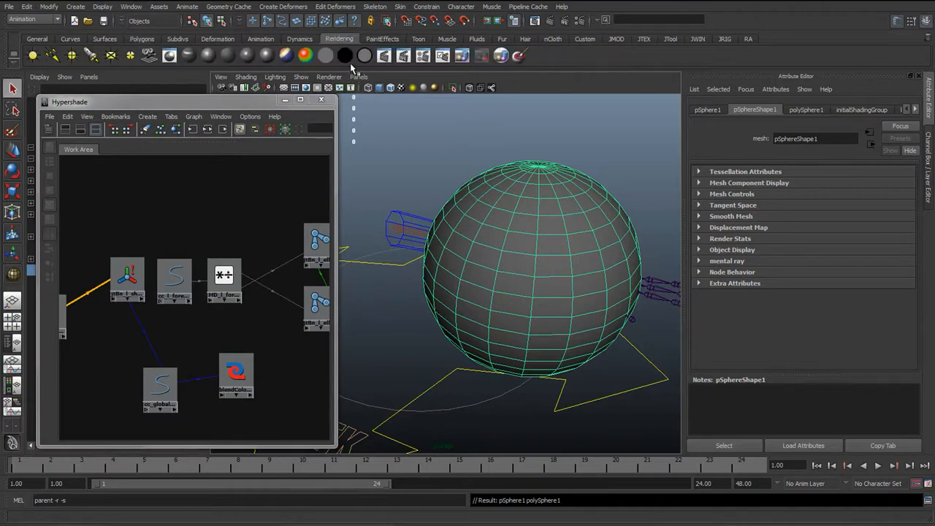
click(345, 56)
drag(100, 228, 213, 377)
click(296, 381)
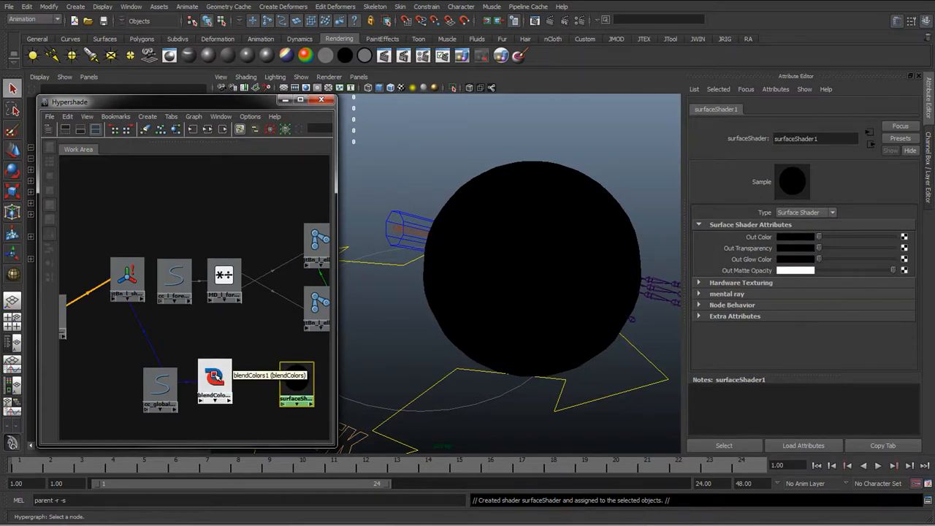
middle_drag(641, 280, 748, 241)
click(597, 283)
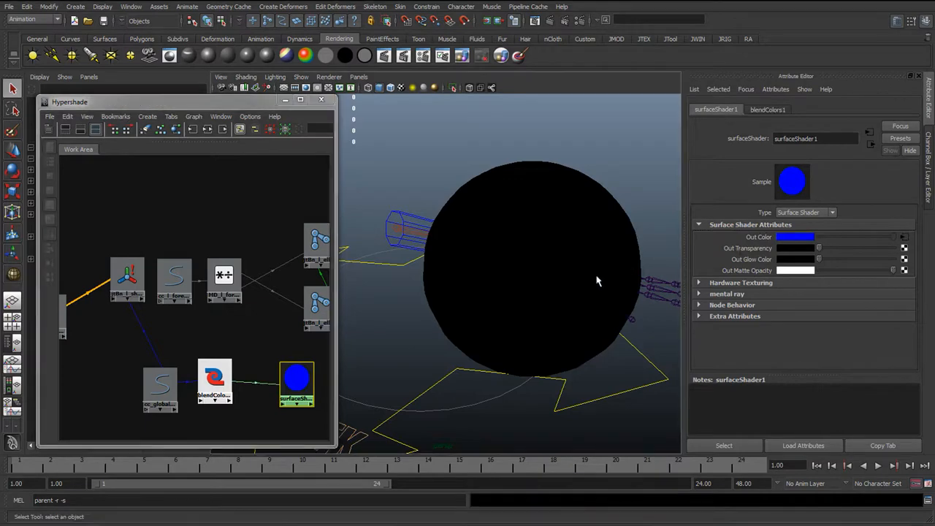
Scale the sphere down and move it beside the IK/FK control, viewing it with textured shading
key(r)
click(509, 177)
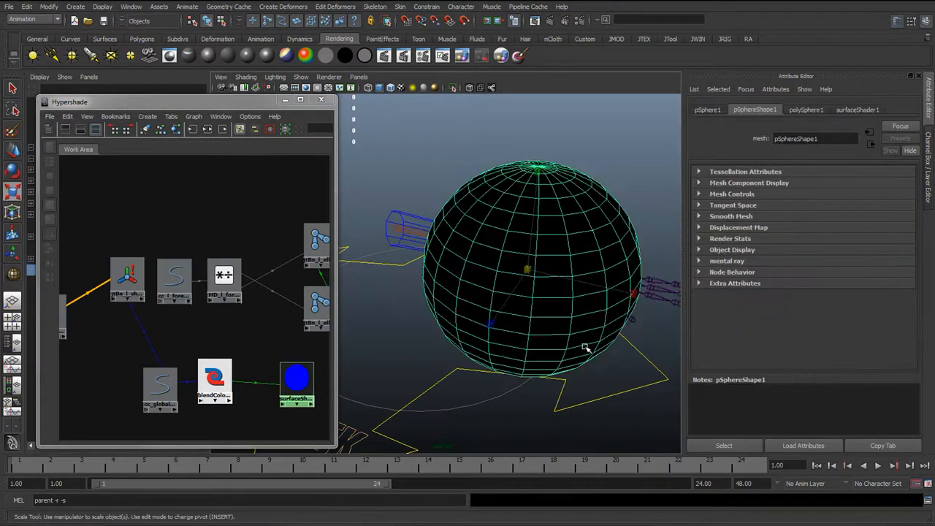
key(w)
key(r)
drag(529, 269, 373, 270)
key(w)
alt+middle_drag(505, 304, 533, 262)
drag(550, 231, 459, 406)
alt+middle_drag(460, 395, 522, 351)
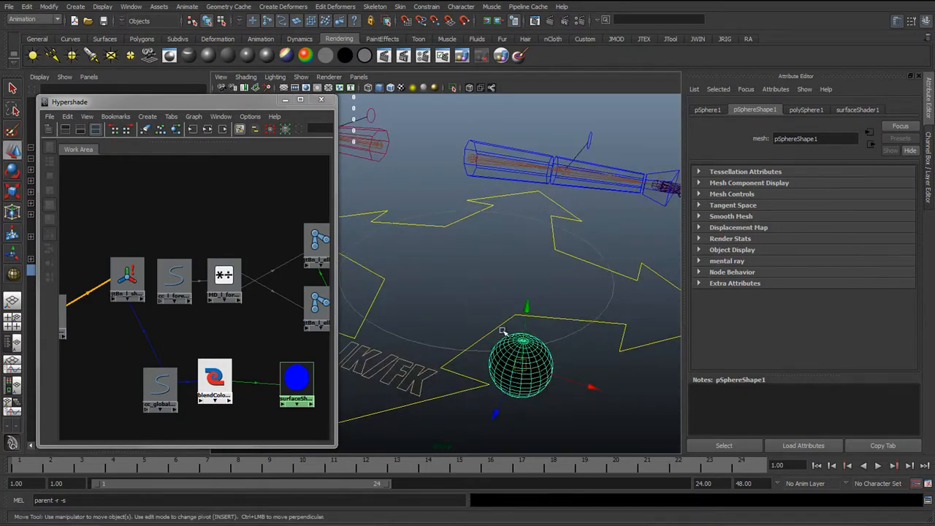
key(6)
mouse_move(463, 335)
alt+mouse_down()
mouse_move(474, 326)
mouse_move(475, 339)
alt+mouse_up()
alt+middle_drag(475, 339, 467, 325)
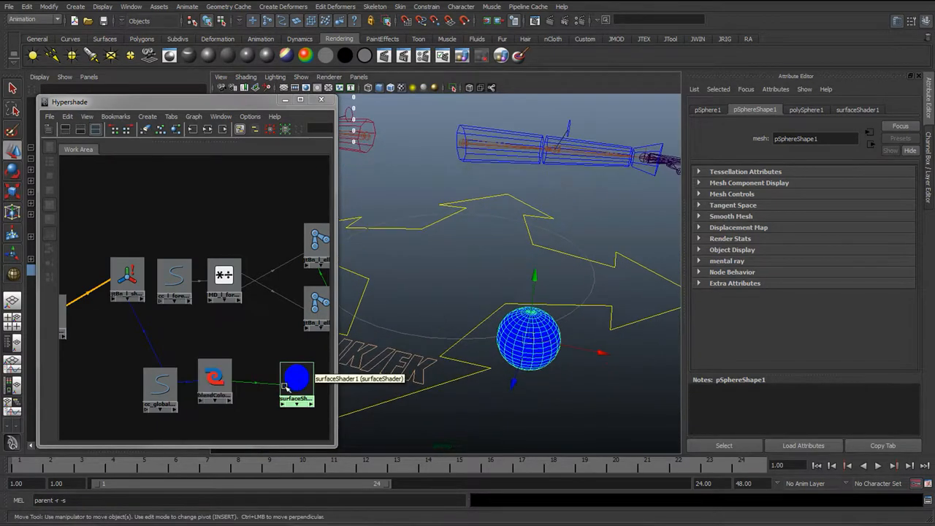
Test the global control's L Arm IKFK attribute against the arm and the sphere's colour
click(214, 377)
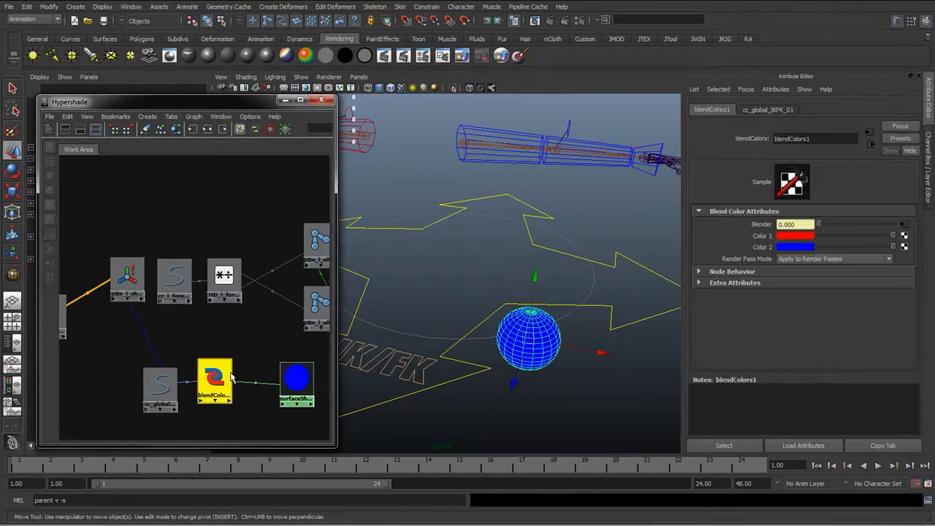
click(797, 225)
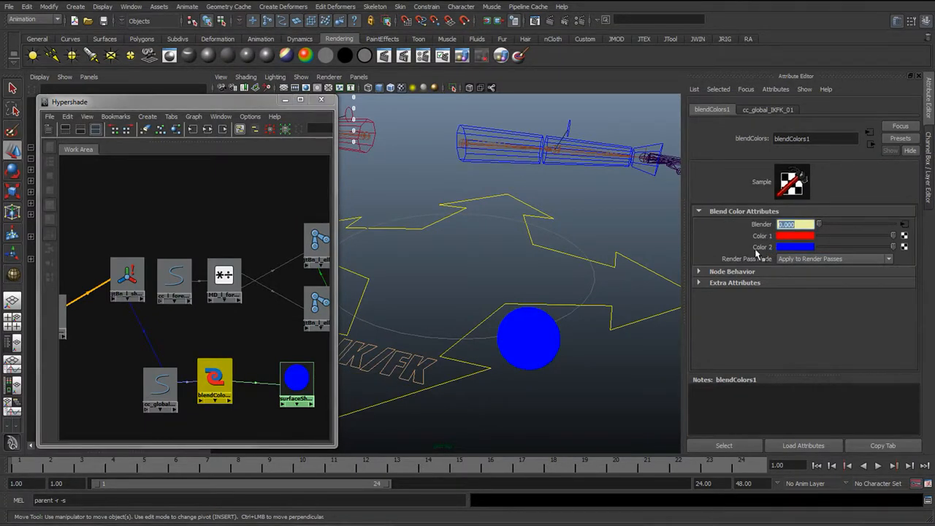
click(160, 381)
key(ctrl+a)
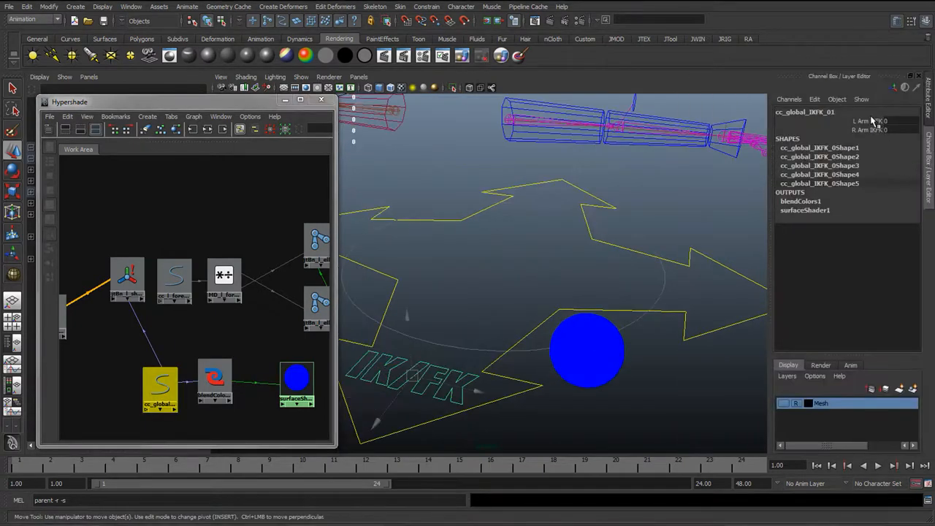
click(870, 122)
mouse_move(584, 264)
middle_down()
mouse_move(641, 250)
mouse_move(607, 252)
mouse_move(594, 269)
middle_up()
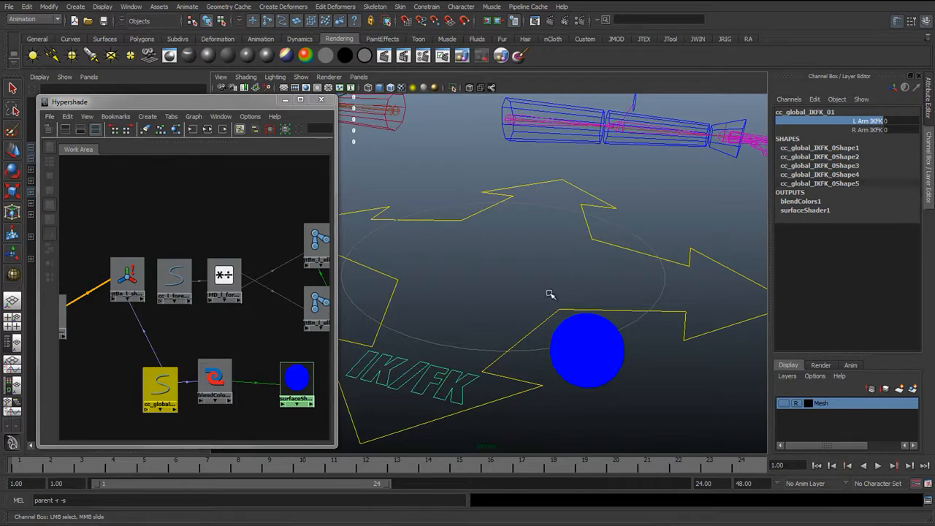
middle_drag(545, 305, 412, 318)
mouse_move(680, 209)
alt+mouse_down()
mouse_move(568, 255)
mouse_move(674, 214)
mouse_move(679, 221)
alt+mouse_up()
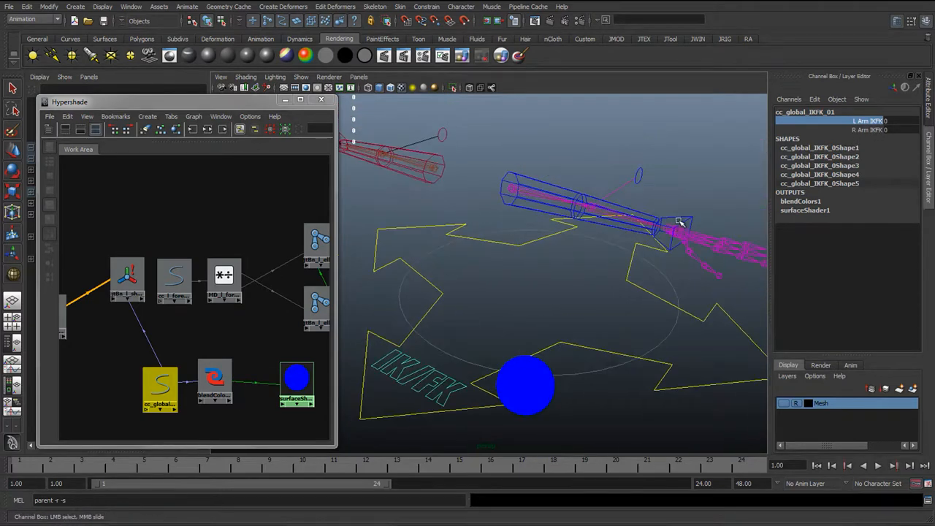
click(672, 226)
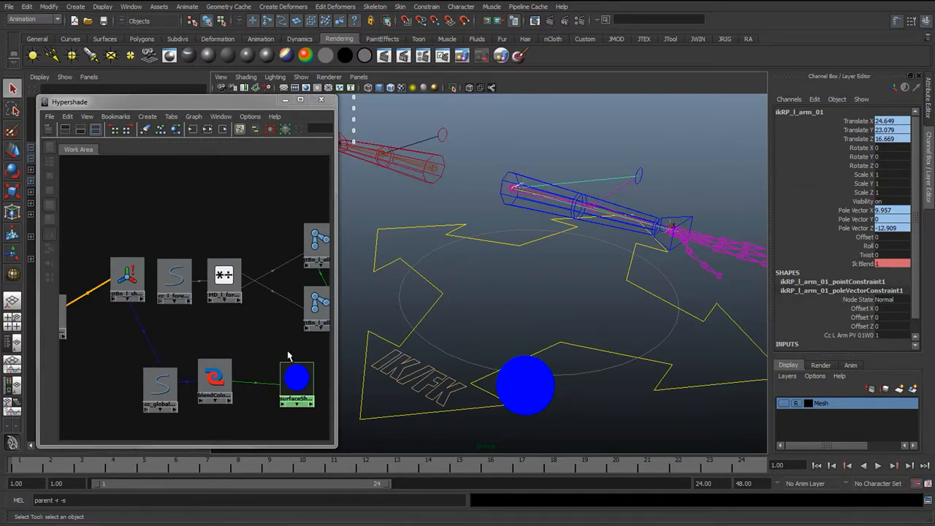
click(160, 385)
alt+drag(409, 365, 527, 358)
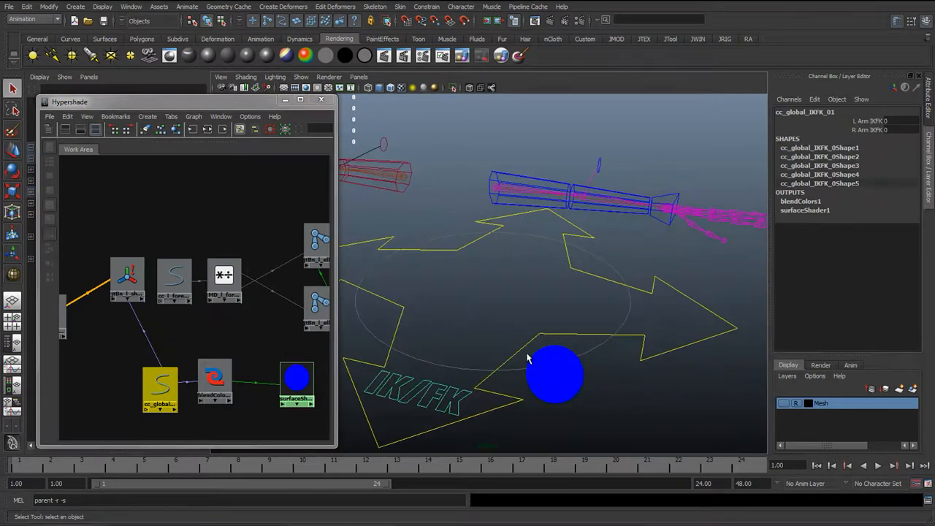
Set blendColors1's Color 2R, 2G and 2B channels to 0
click(216, 379)
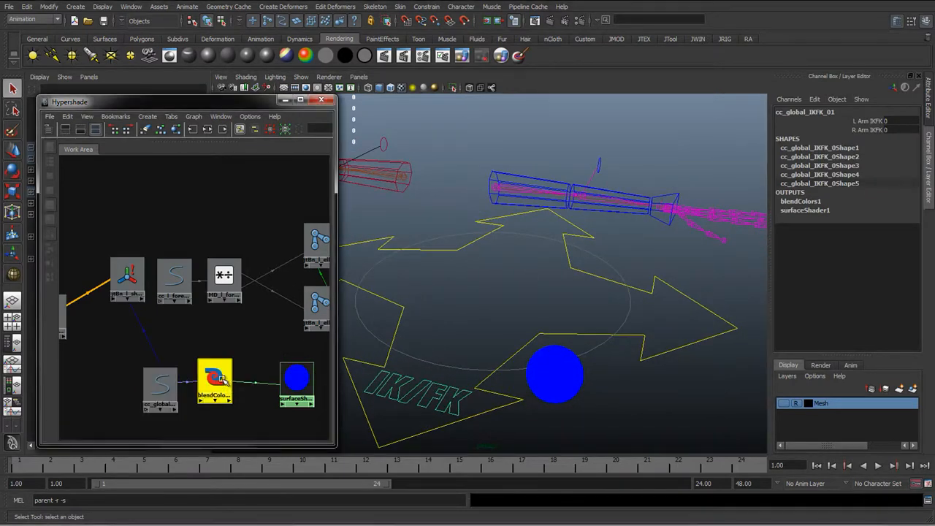
drag(215, 379, 241, 376)
double_click(240, 376)
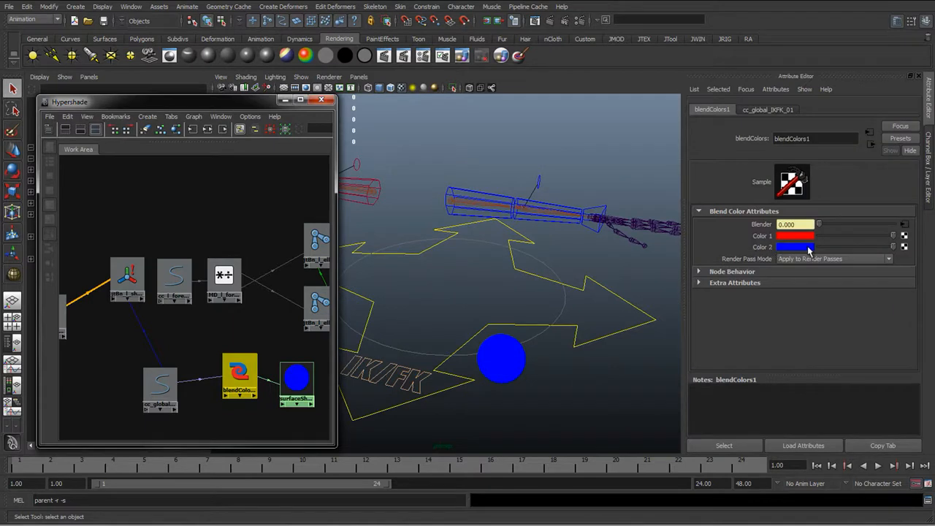
click(927, 175)
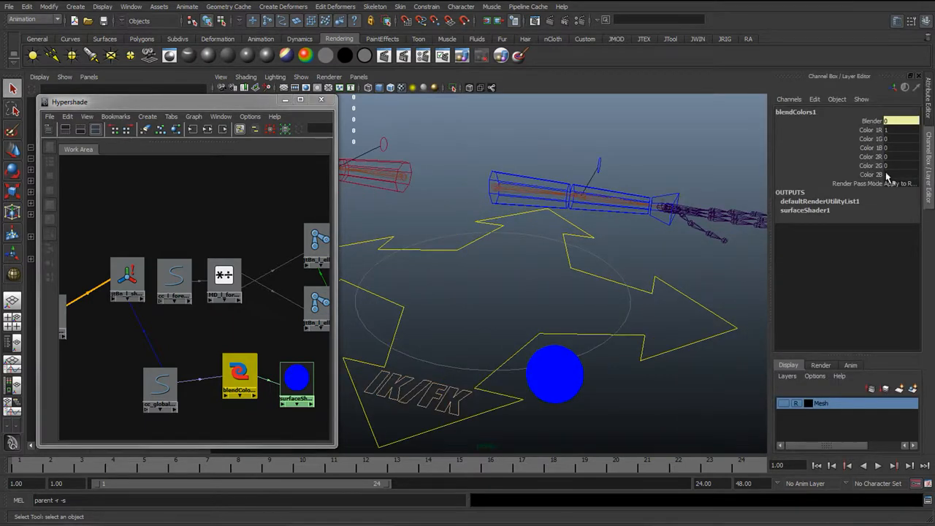
drag(890, 159, 888, 174)
text(0)
key(Return)
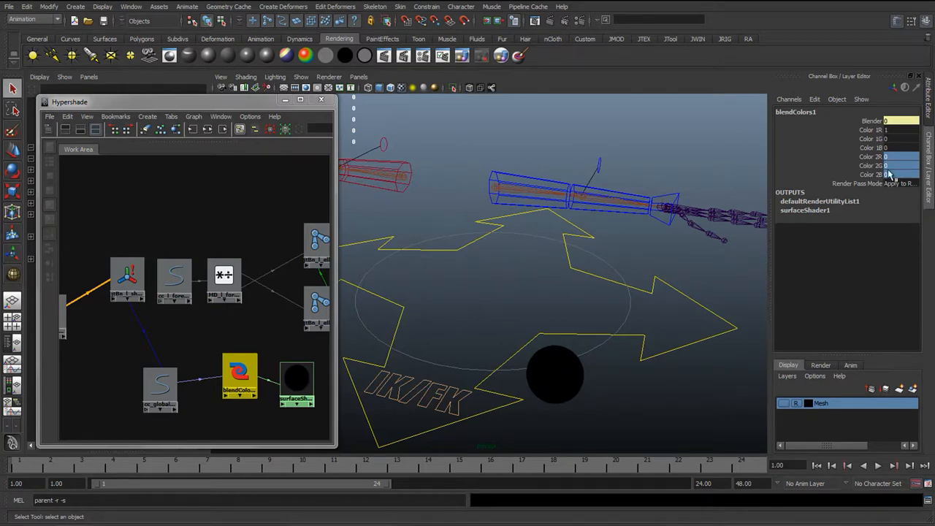
Delete the test sphere and its surface shader, and reselect the blendColors1 node
click(563, 393)
alt+drag(514, 409, 545, 404)
middle_drag(298, 380, 468, 371)
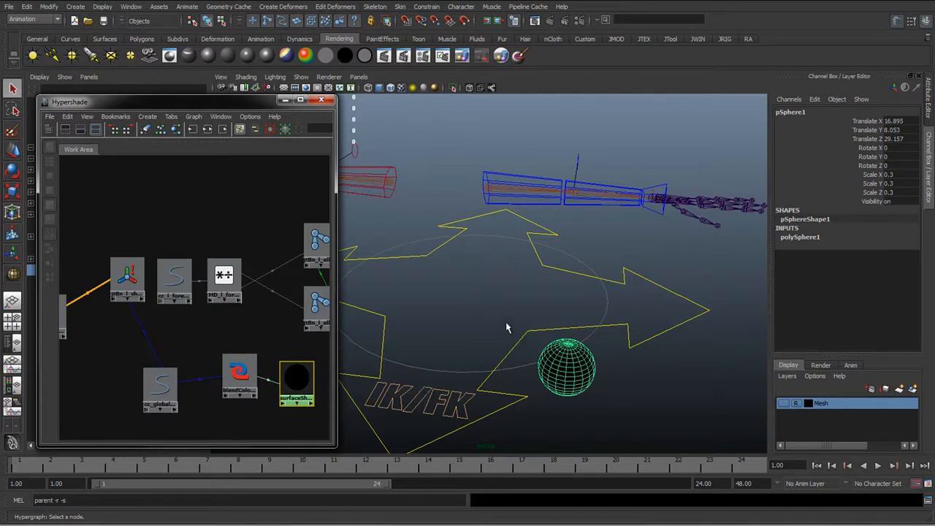
key(Delete)
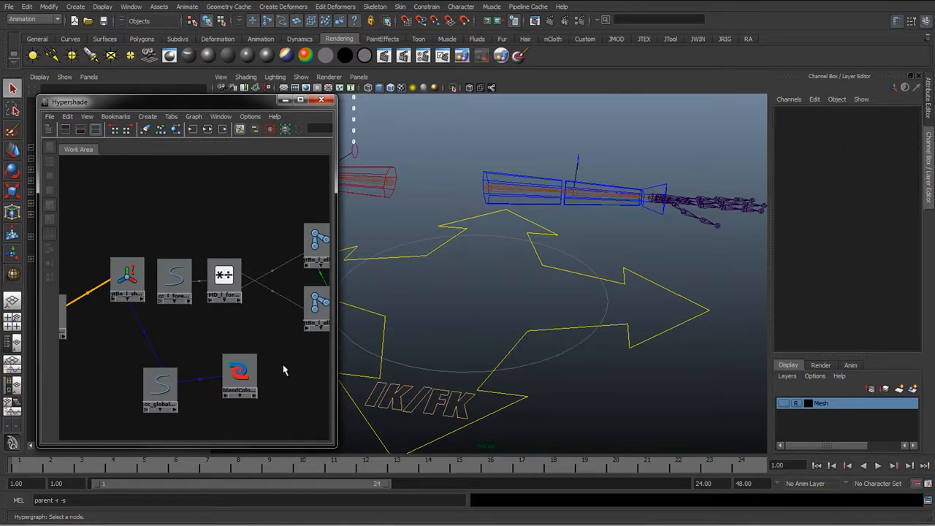
click(234, 373)
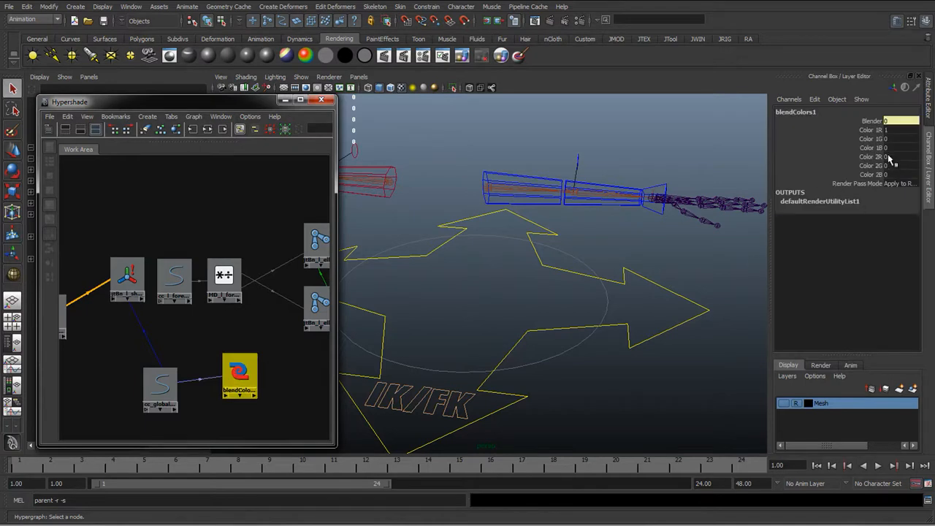
click(887, 156)
drag(880, 132, 864, 175)
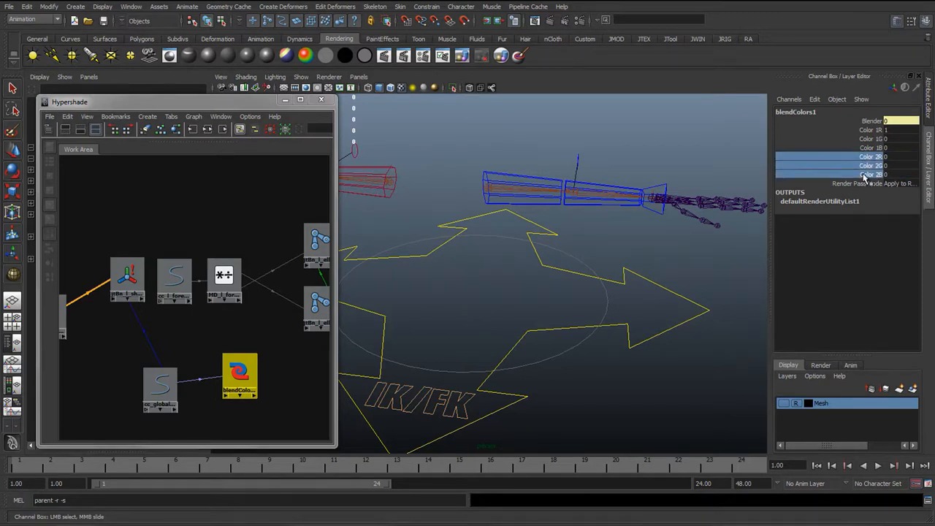
drag(873, 130, 872, 148)
click(874, 148)
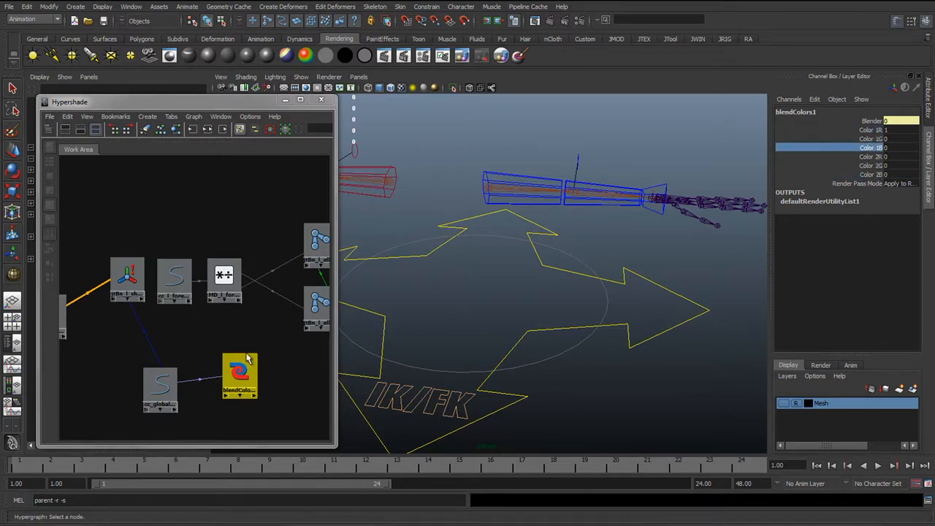
Rearrange the multiplyDivide and blendColors1 nodes in the Hypershade work area
alt+middle_drag(219, 284, 185, 282)
drag(183, 280, 195, 271)
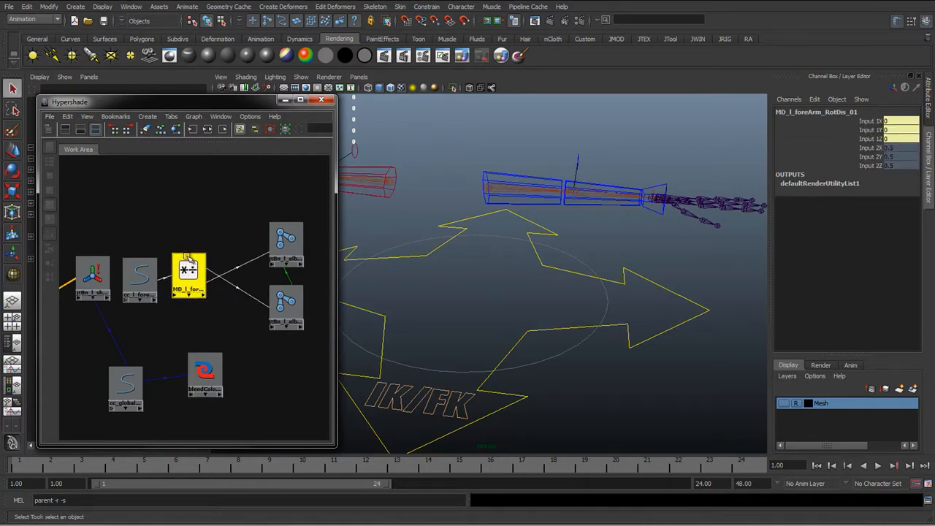
drag(204, 372, 230, 326)
click(188, 272)
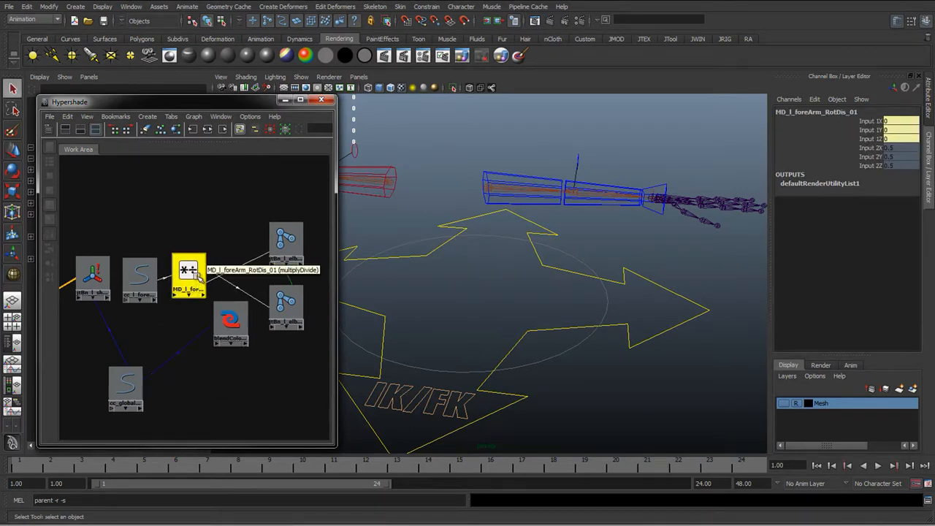
Connect MD_l_foreArm_RotDis_01's output to blendColors1's color1 input in the Connection Editor
drag(198, 280, 181, 328)
middle_drag(180, 327, 231, 327)
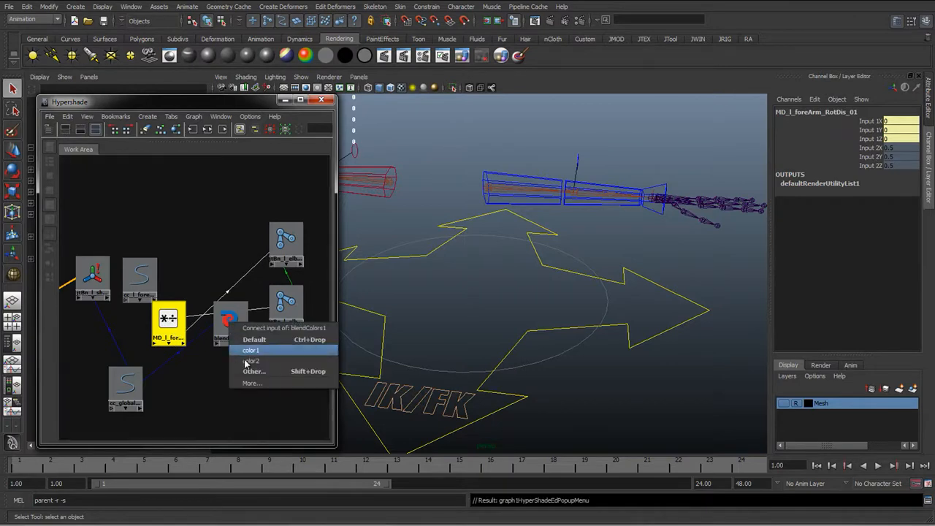
click(253, 372)
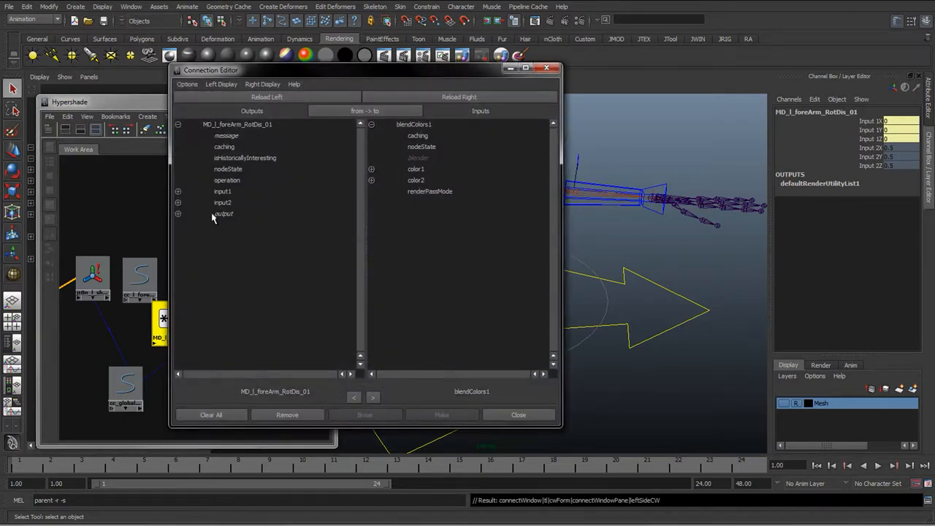
click(228, 214)
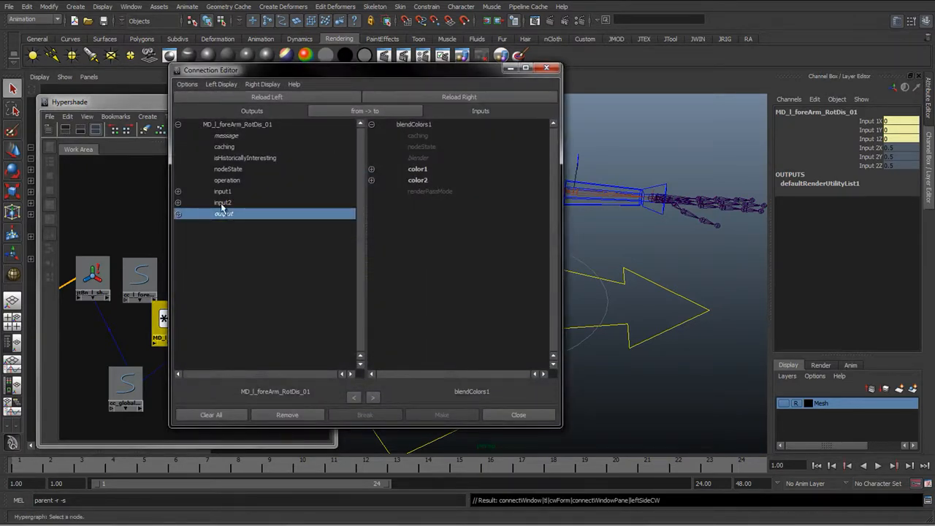
click(418, 169)
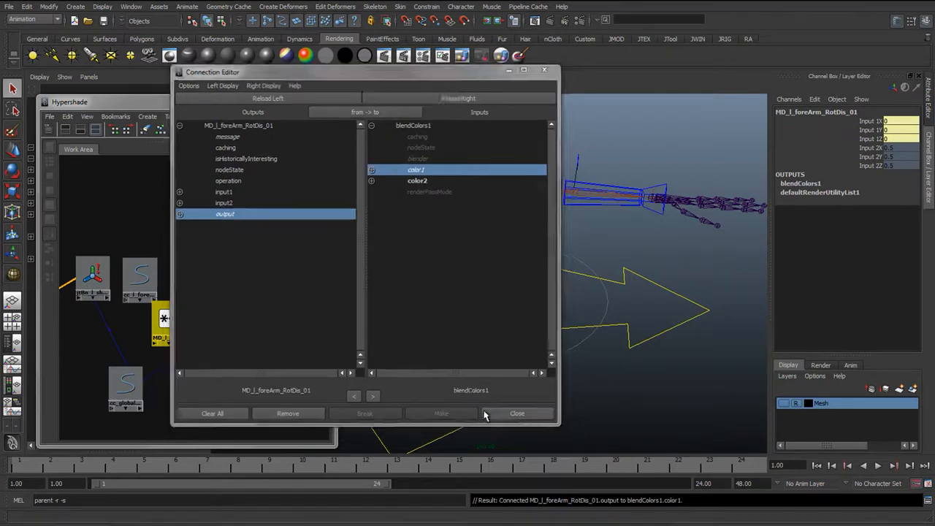
click(489, 414)
Tidy the network layout by repositioning the forearm control, multiplyDivide and blendColors1 nodes, and open blendColors1's attributes
drag(163, 306, 178, 216)
drag(146, 280, 118, 218)
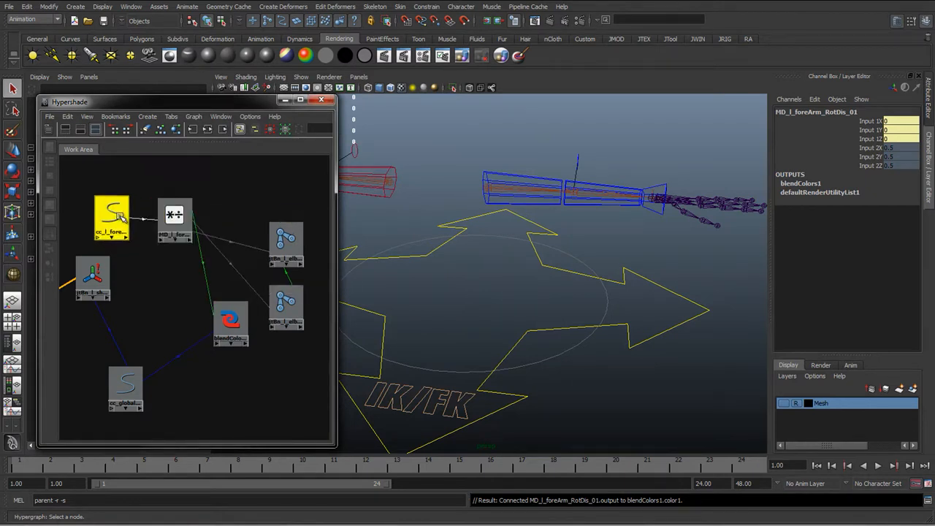
drag(176, 214, 158, 212)
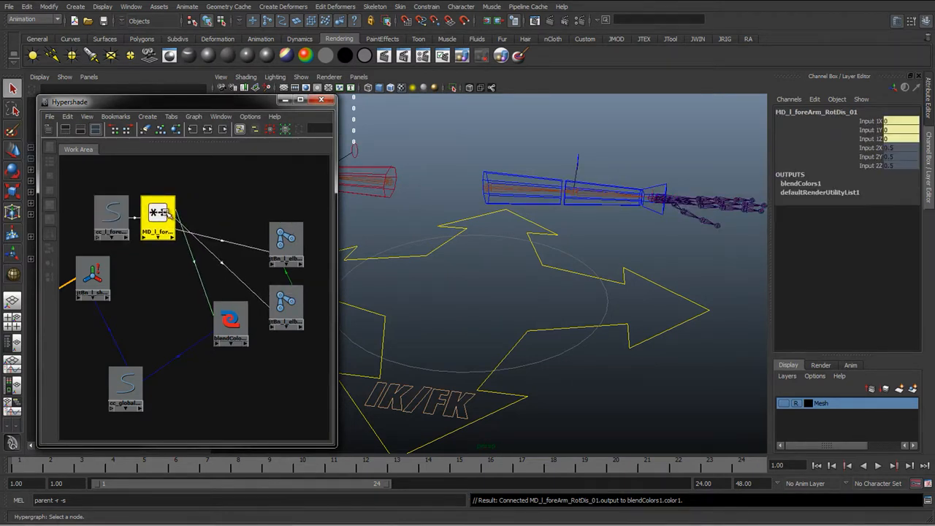
drag(226, 315, 186, 279)
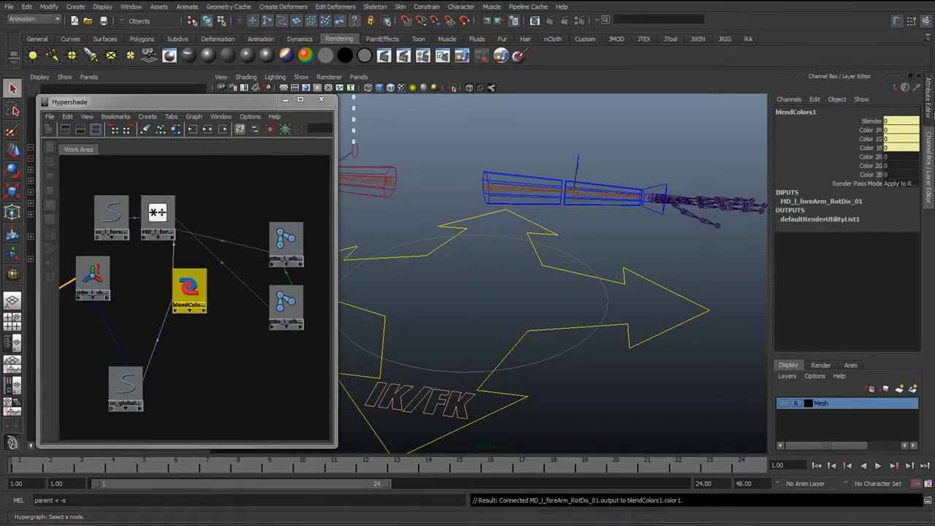
key(ctrl+a)
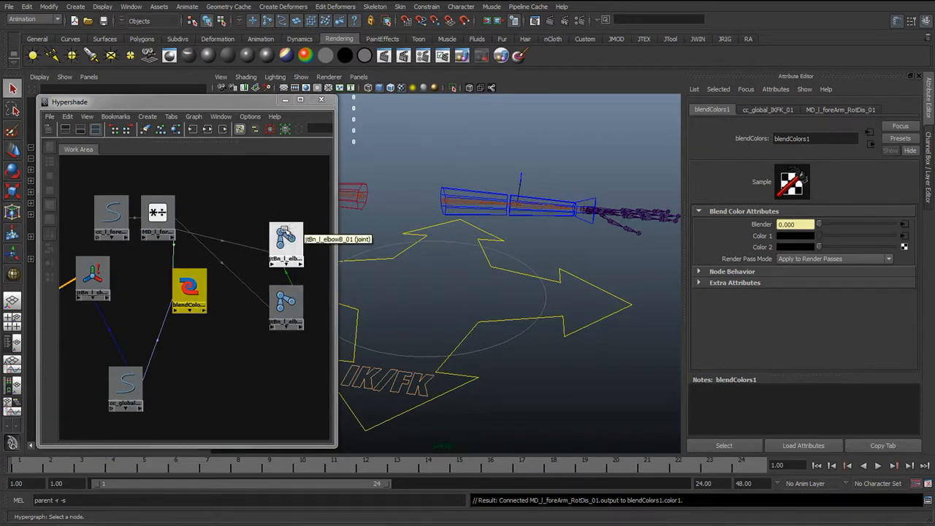
click(157, 211)
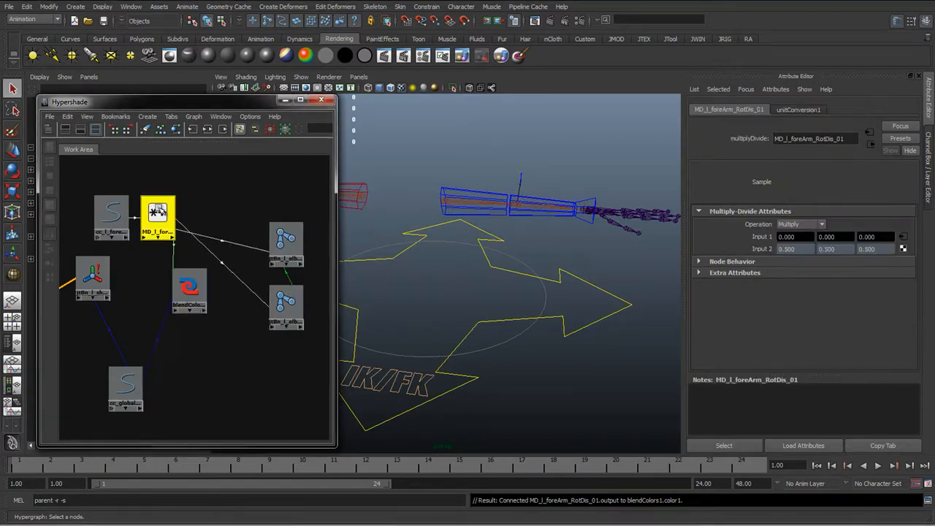
click(187, 285)
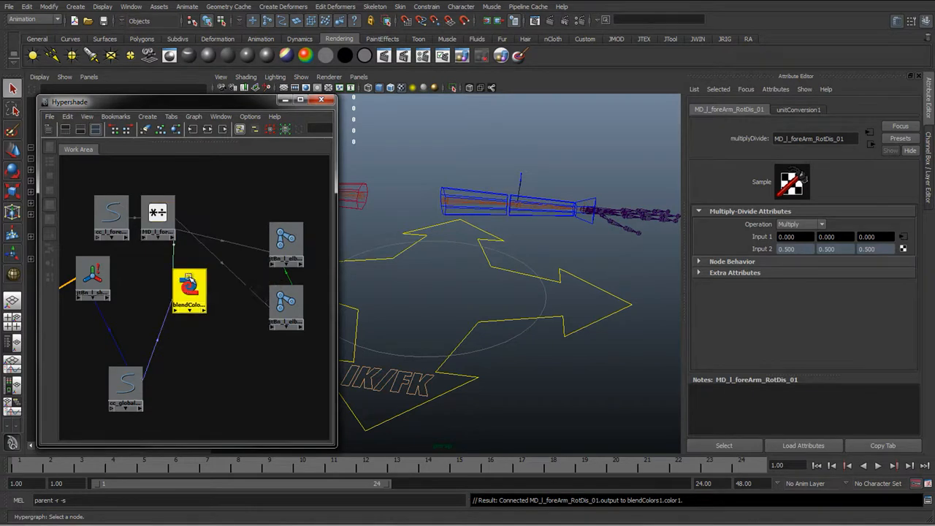
drag(187, 285, 216, 236)
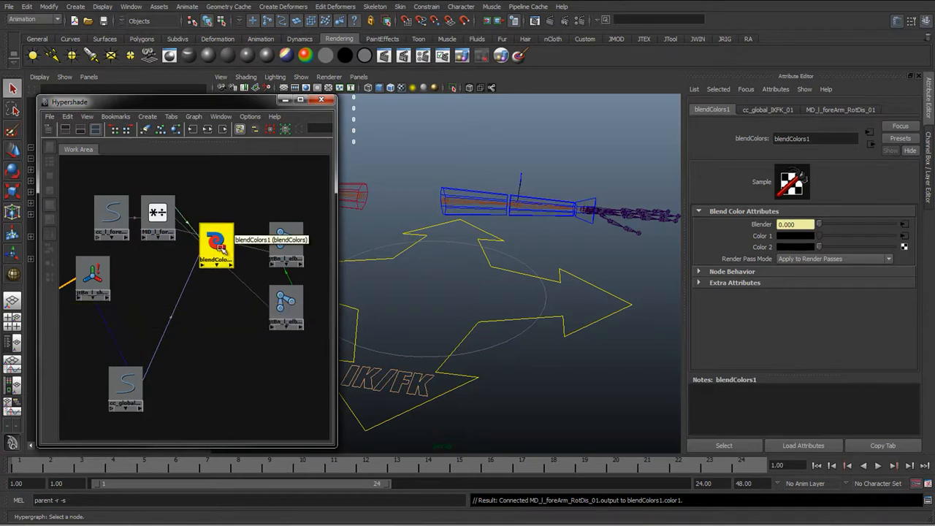
Connect blendColors1's output to the rotate attribute of joint jtBn_l_elbowB_01
middle_drag(216, 248, 283, 241)
click(310, 352)
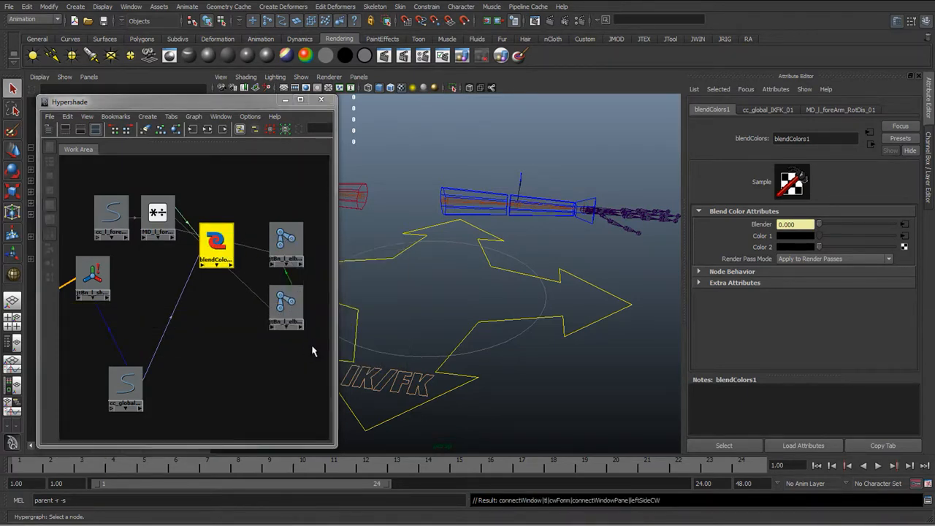
click(223, 225)
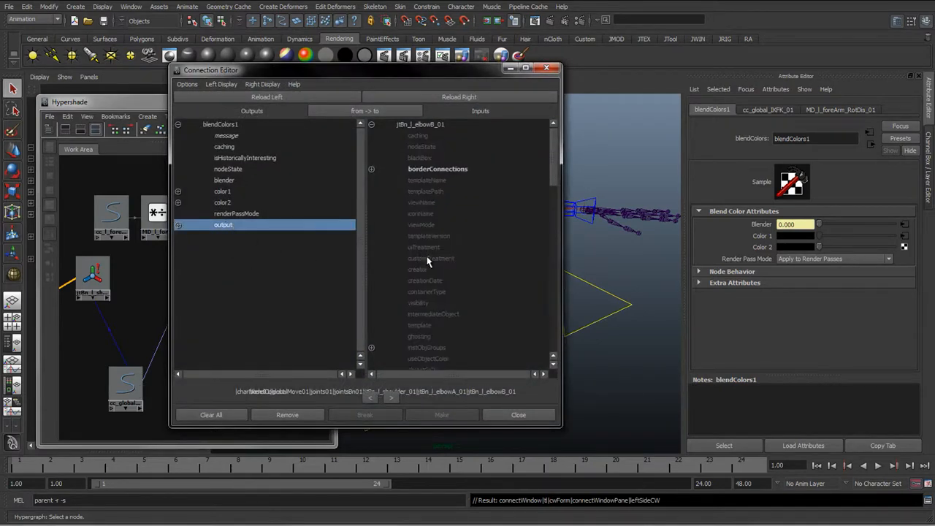
scroll(431, 257, down, 10)
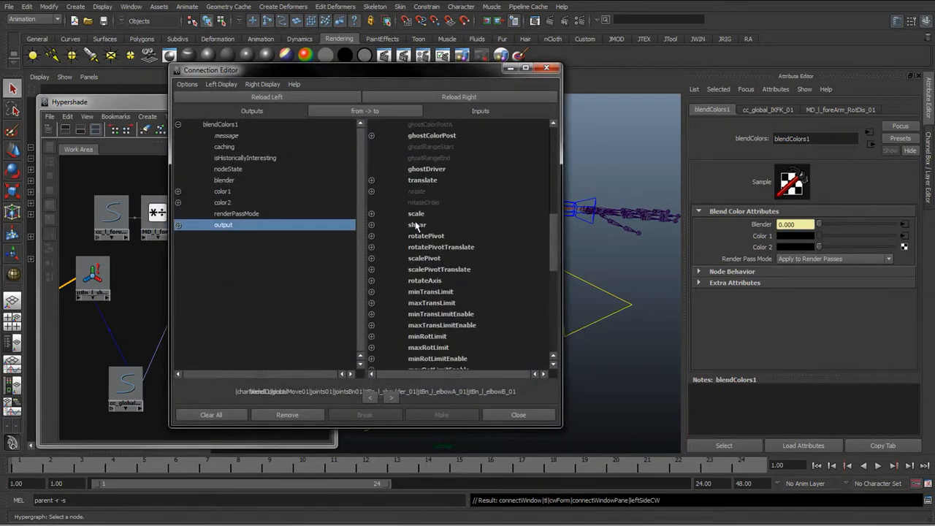
scroll(420, 277, up, 8)
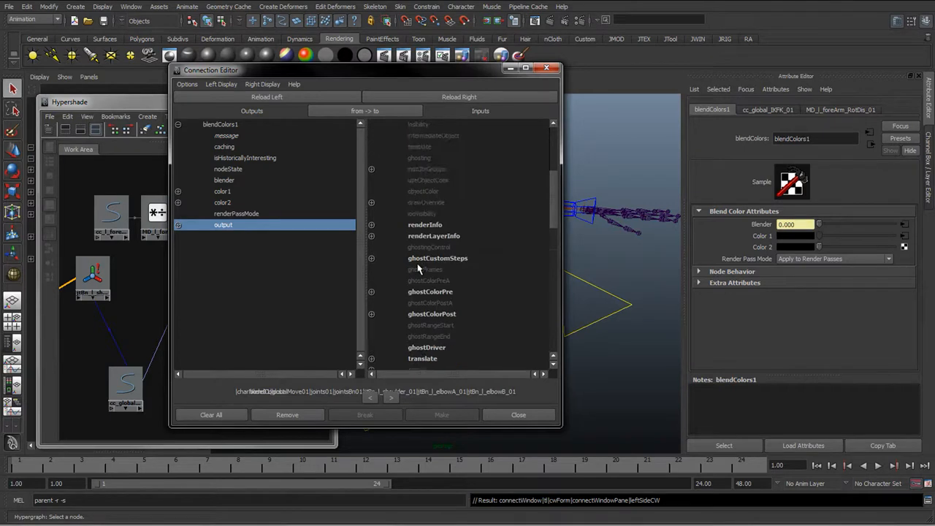
scroll(418, 268, down, 10)
scroll(418, 268, down, 6)
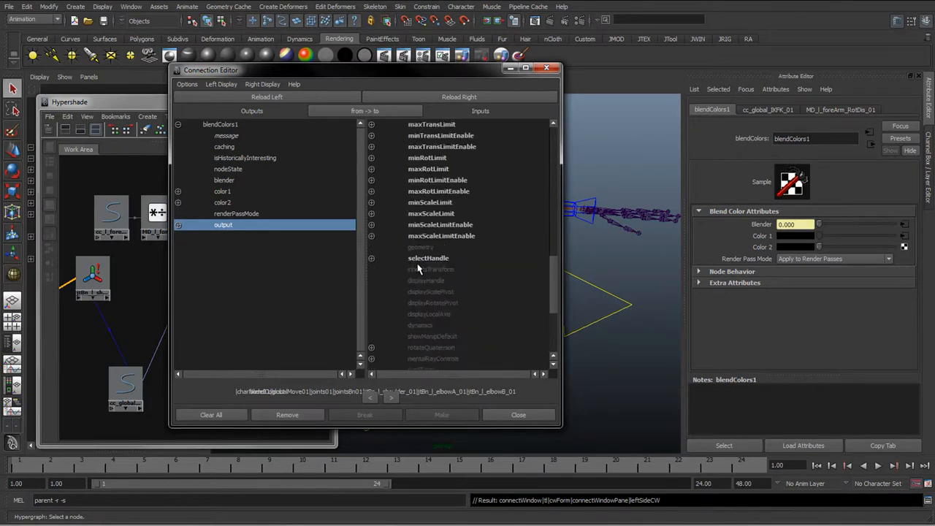
scroll(418, 268, up, 7)
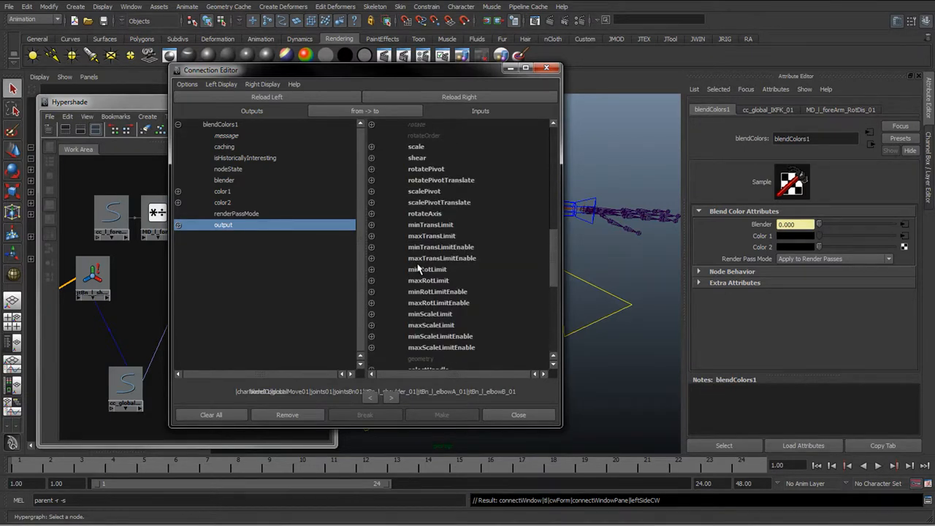
scroll(418, 268, up, 3)
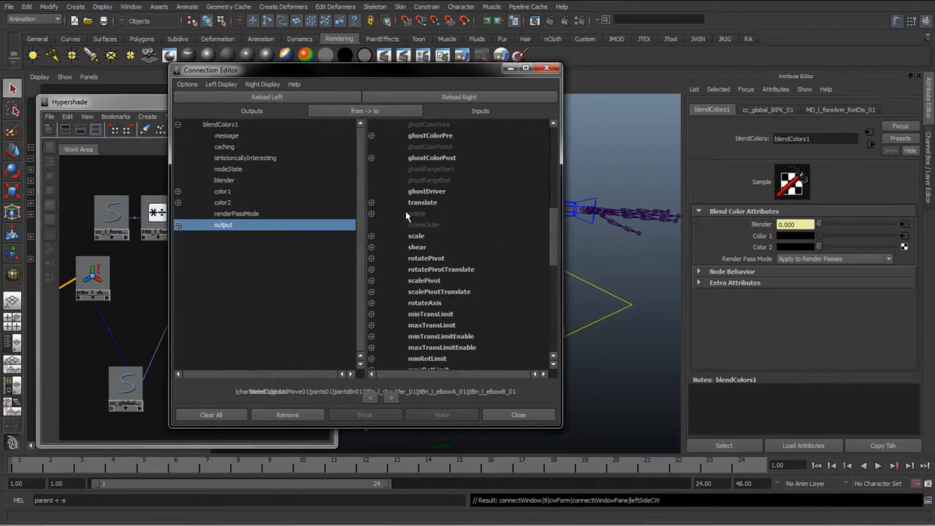
click(417, 213)
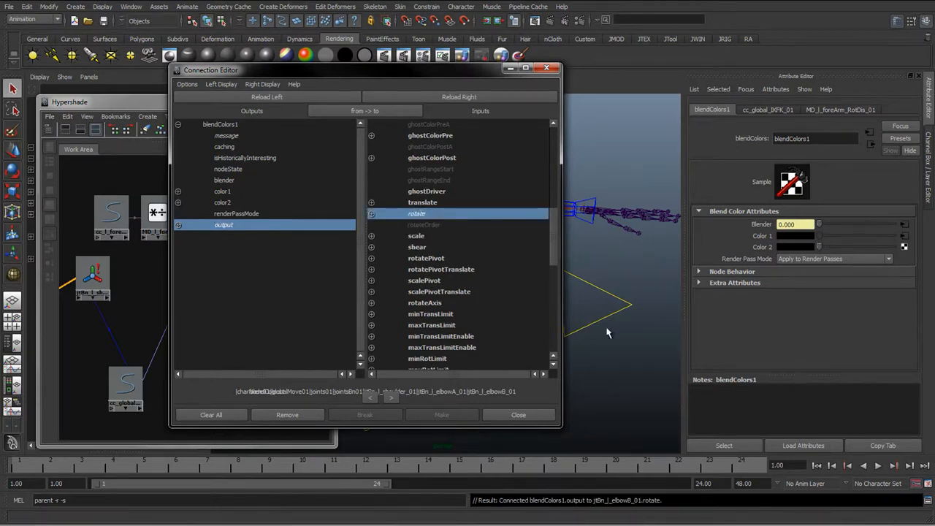
Connect blendColors1's output to the rotate attribute of joint jtBn_l_elbowA_01 as well
drag(371, 71, 524, 63)
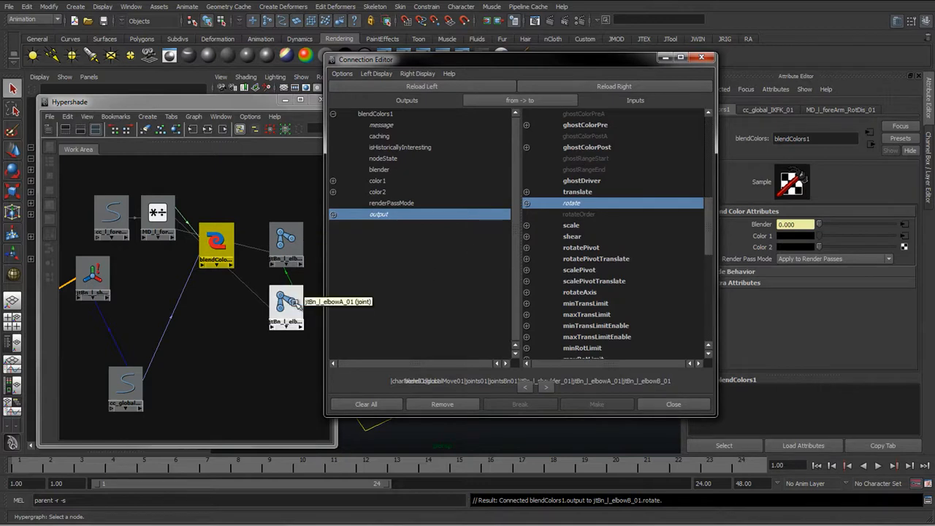
click(285, 304)
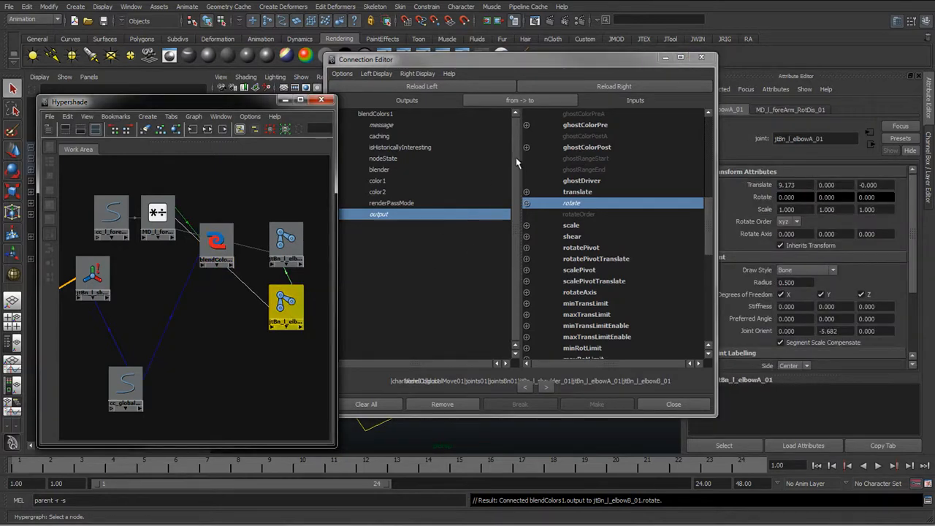
click(614, 87)
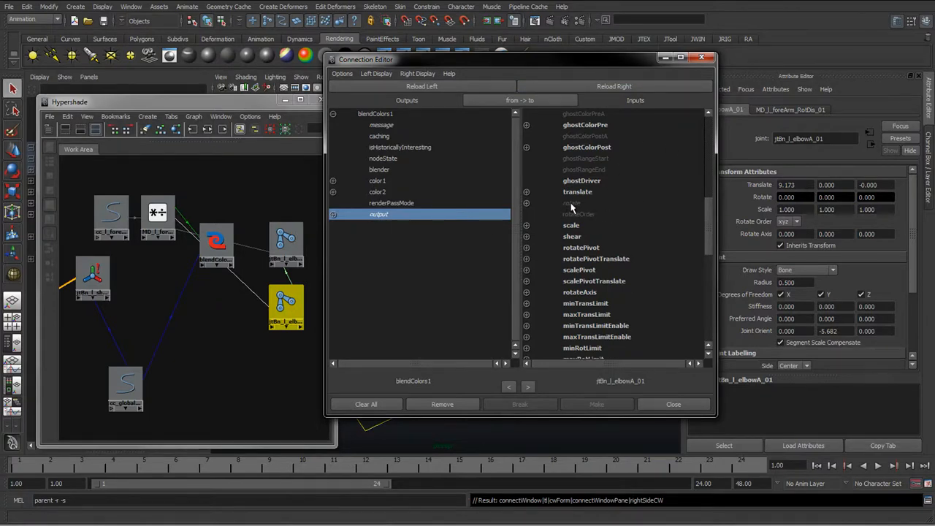
click(572, 209)
click(662, 403)
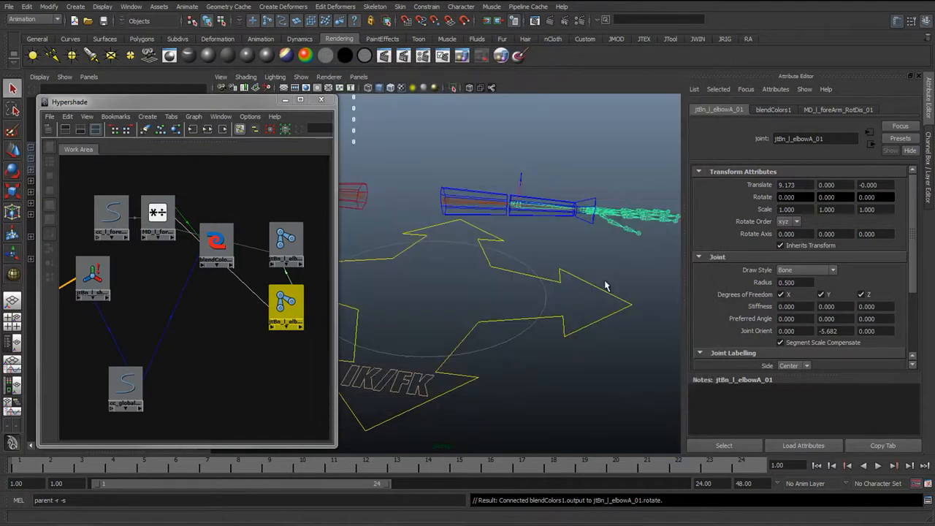
Test the arm by moving the IK wrist control and rotating the FK forearm control
alt+drag(605, 286, 510, 288)
click(510, 289)
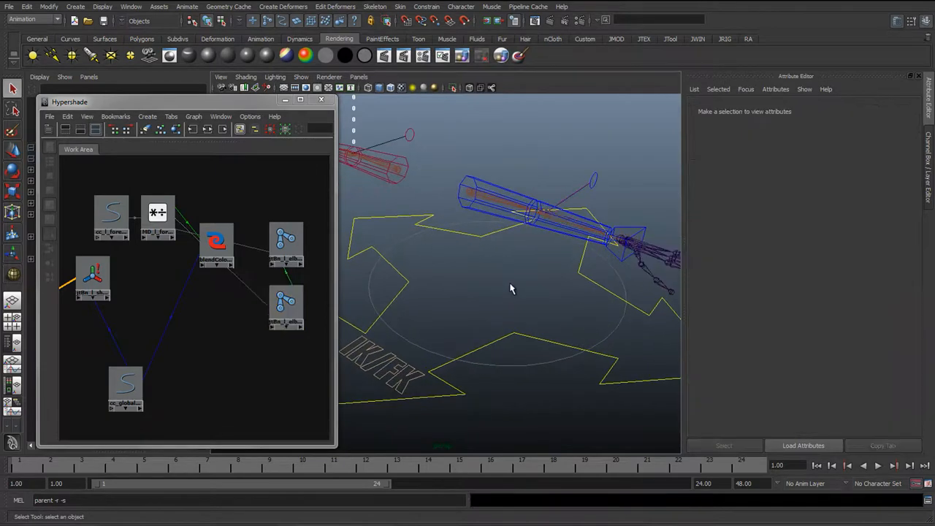
key(w)
click(635, 234)
drag(620, 241, 503, 296)
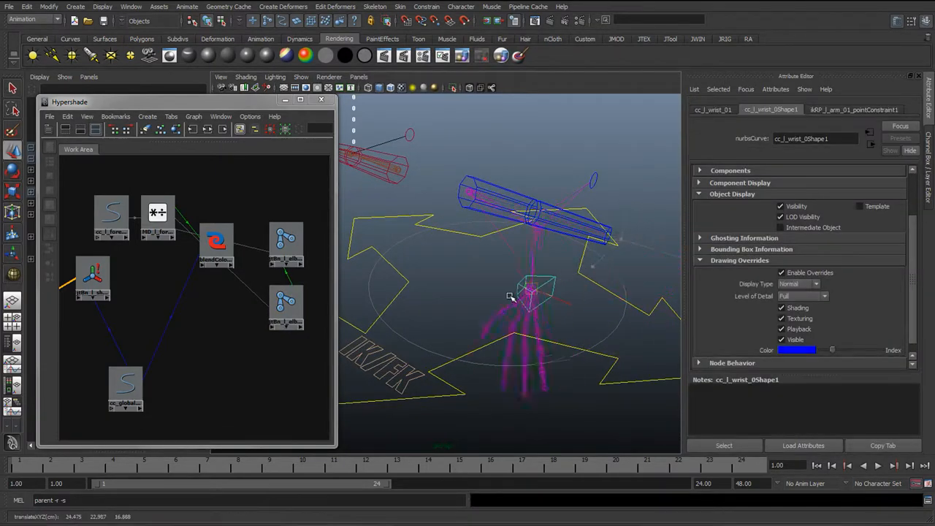
click(521, 202)
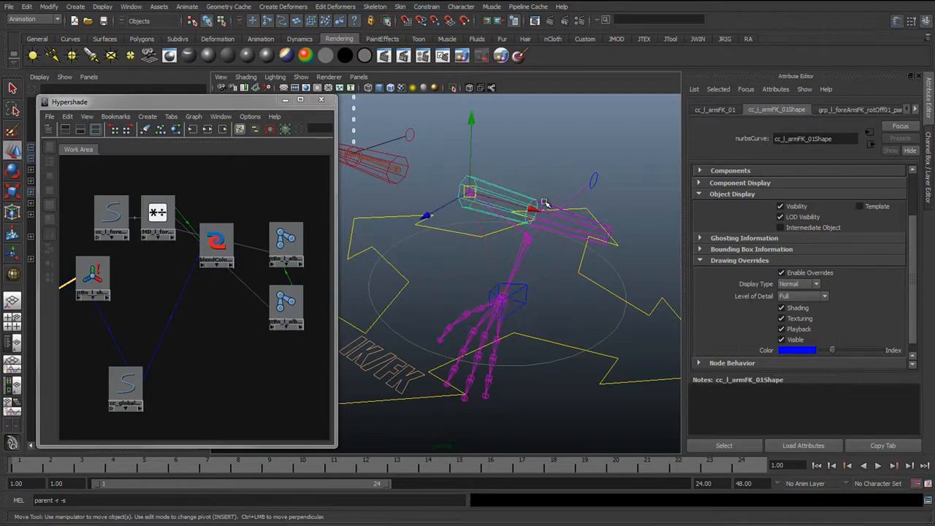
key(e)
mouse_move(552, 263)
mouse_down()
mouse_move(535, 270)
mouse_move(577, 261)
mouse_move(547, 265)
mouse_move(555, 262)
mouse_up()
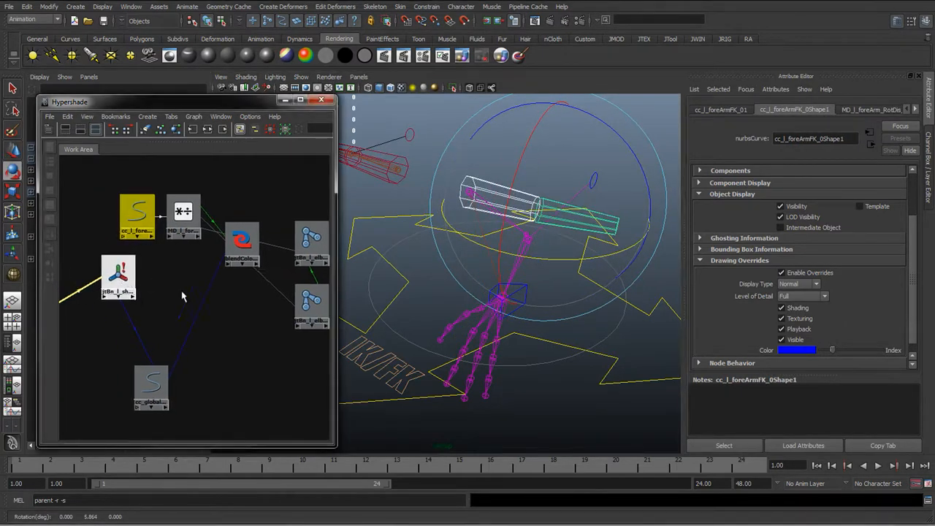
Set the global control's L Arm IKFK attribute to 1 and inspect the arm's response
click(152, 385)
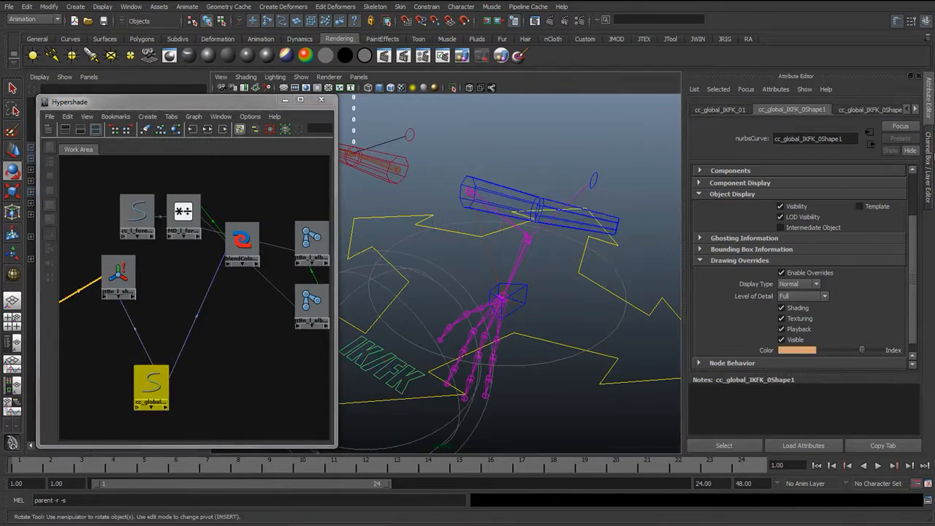
click(928, 167)
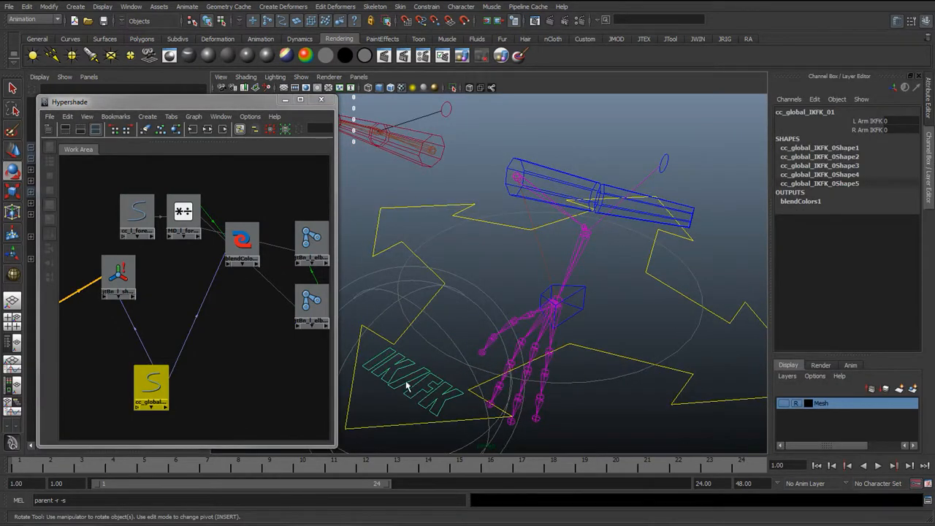
key(q)
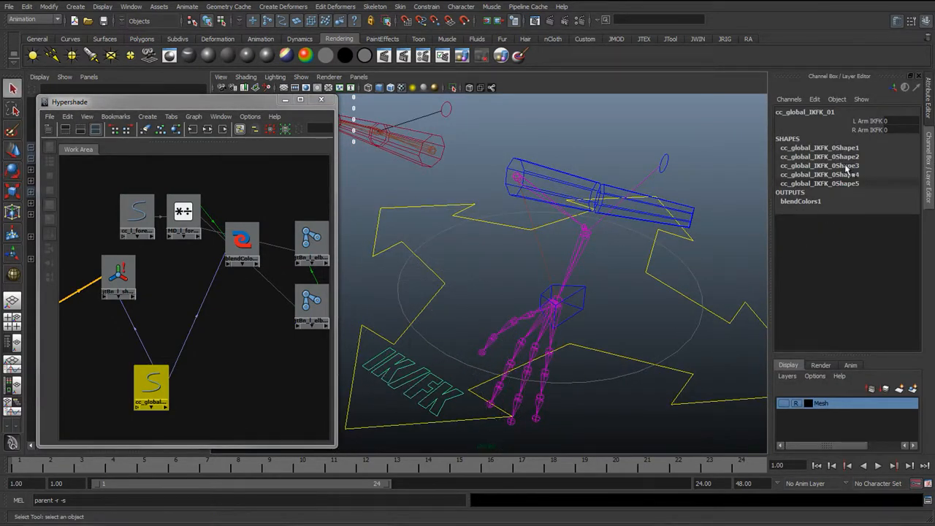
click(865, 122)
middle_drag(601, 246, 621, 240)
alt+drag(602, 301, 592, 328)
middle_drag(592, 328, 502, 294)
scroll(539, 299, down, 3)
alt+drag(542, 300, 573, 289)
middle_drag(574, 288, 646, 273)
scroll(616, 292, up, 4)
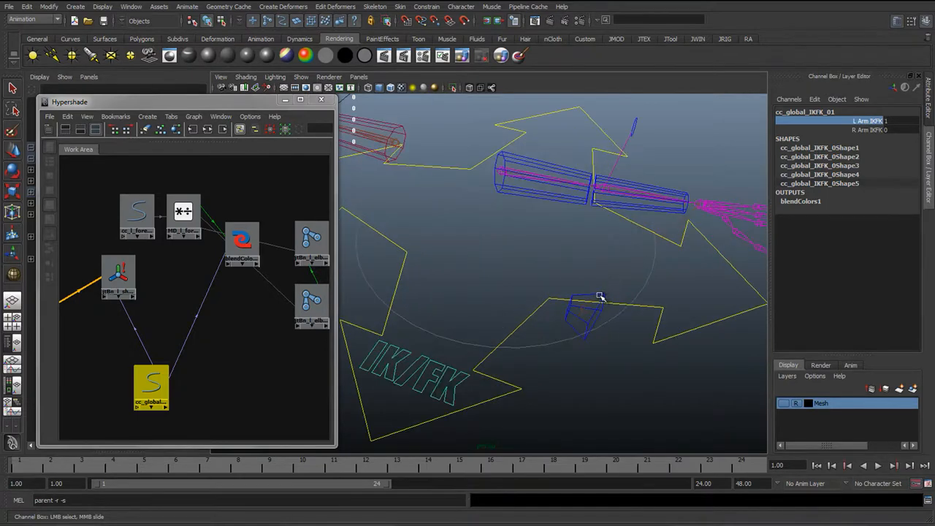
Examine the left arm's pose from several angles around the IK/FK switch
middle_drag(599, 296, 645, 279)
alt+drag(585, 300, 479, 267)
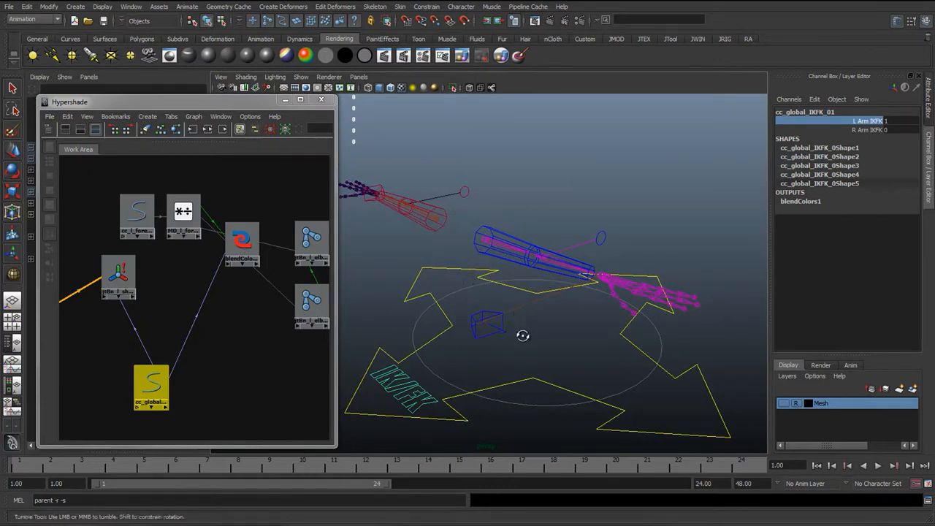
alt+drag(522, 333, 542, 338)
alt+right_drag(541, 338, 578, 350)
middle_drag(616, 345, 667, 330)
alt+drag(533, 366, 516, 356)
middle_drag(593, 355, 441, 360)
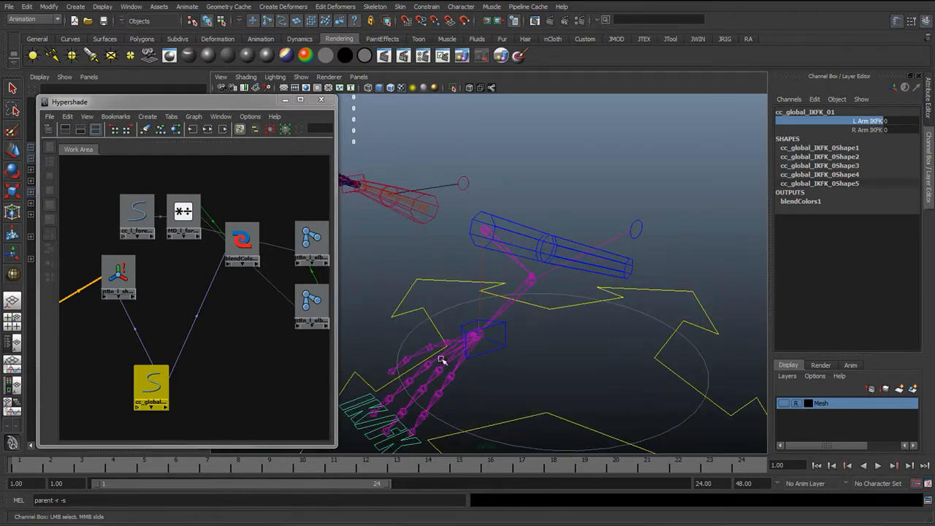
Test the arm by moving the IK wrist control, undoing the last move
click(498, 339)
key(w)
drag(479, 336, 391, 300)
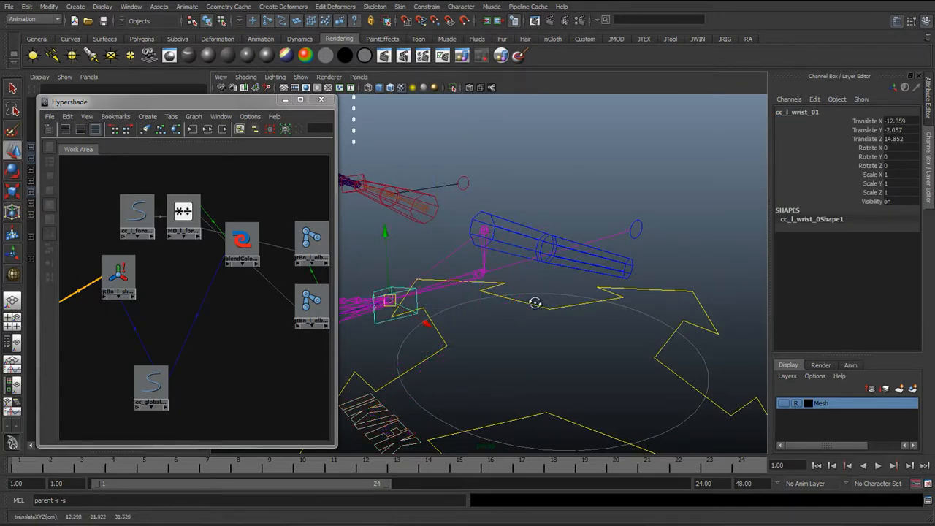
alt+drag(533, 299, 590, 235)
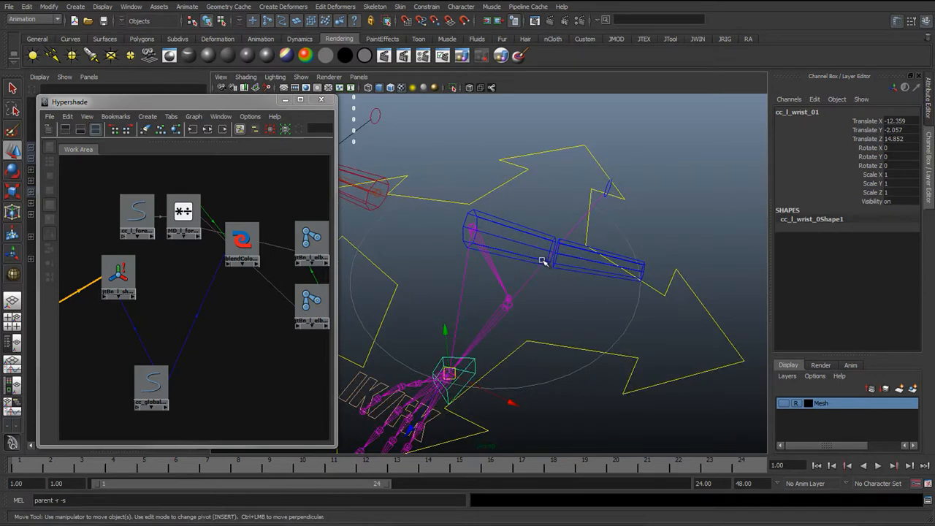
key(ctrl+z)
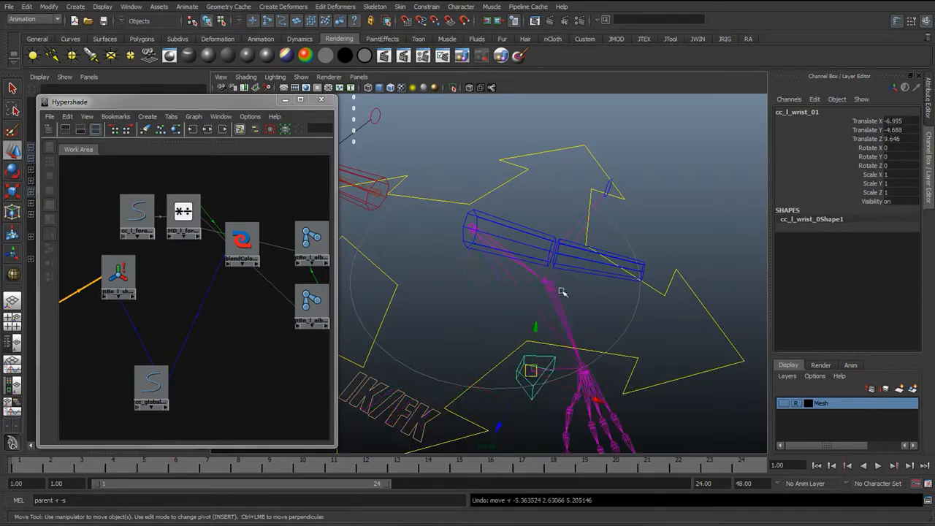
Reset the IK wrist control's Translate X, Y and Z to 0
alt+drag(564, 330, 512, 315)
drag(909, 140, 904, 125)
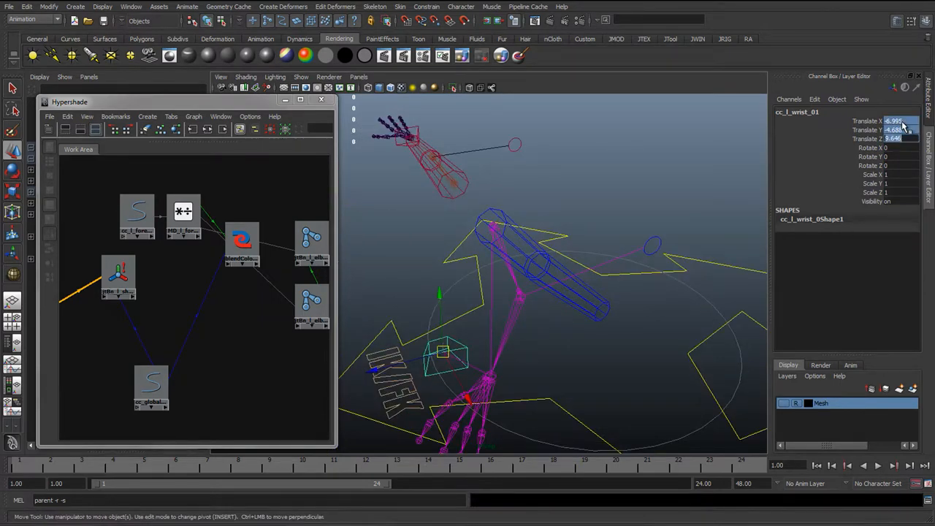
text(0)
key(Return)
Select the FK forearm control and set its Rotate Y to 0
alt+drag(646, 321, 563, 317)
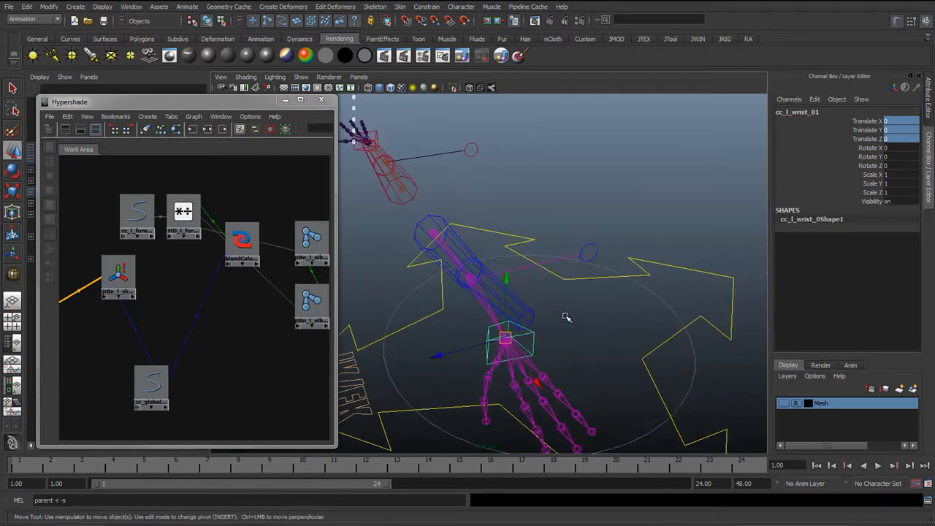
click(474, 246)
click(527, 304)
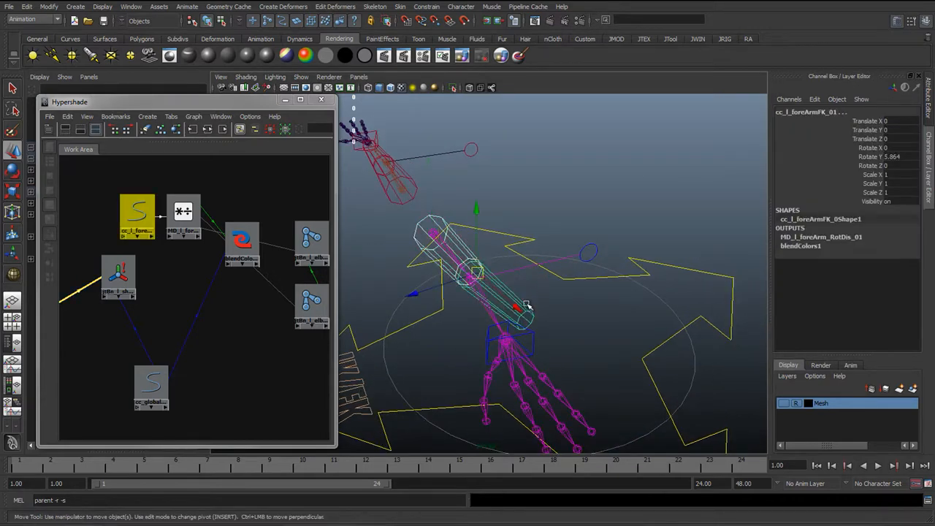
click(901, 159)
text(0)
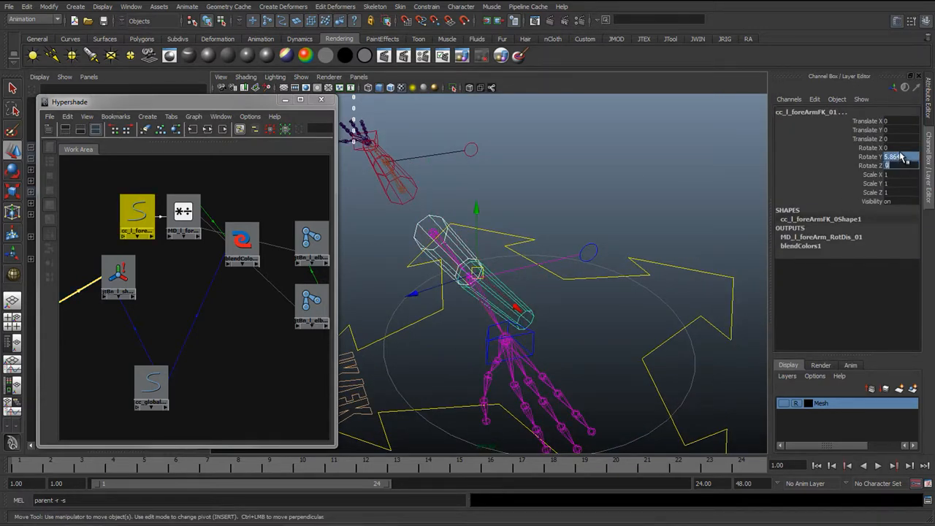
key(Return)
Arrange the global control, FK arm control and FK forearm control nodes together in the Hypershade graph
click(556, 315)
alt+drag(558, 316, 493, 314)
scroll(177, 291, down, 2)
scroll(174, 292, down, 2)
alt+middle_drag(156, 309, 192, 299)
alt+right_drag(479, 361, 401, 395)
alt+middle_drag(401, 413, 462, 380)
click(462, 379)
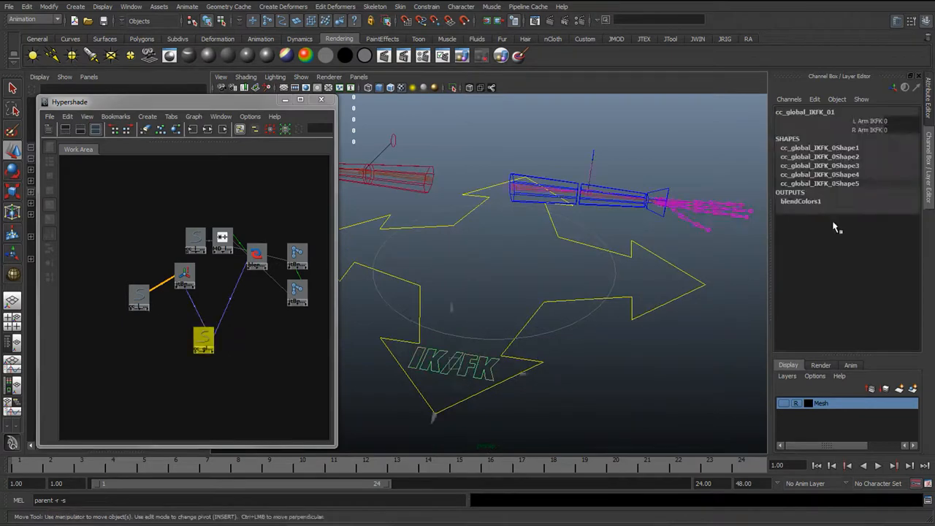
alt+drag(589, 234, 343, 312)
scroll(234, 347, up, 2)
alt+middle_drag(234, 348, 169, 359)
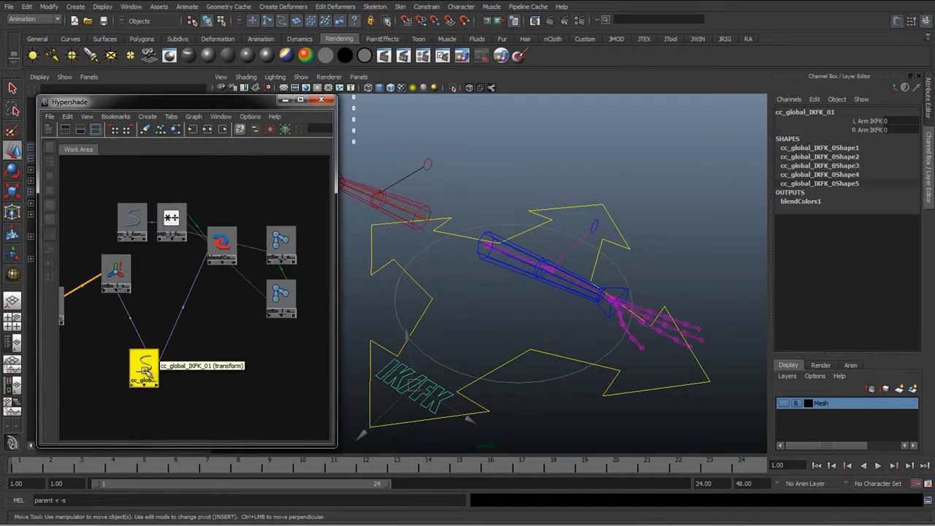
drag(144, 364, 169, 369)
alt+middle_drag(170, 369, 208, 364)
click(170, 216)
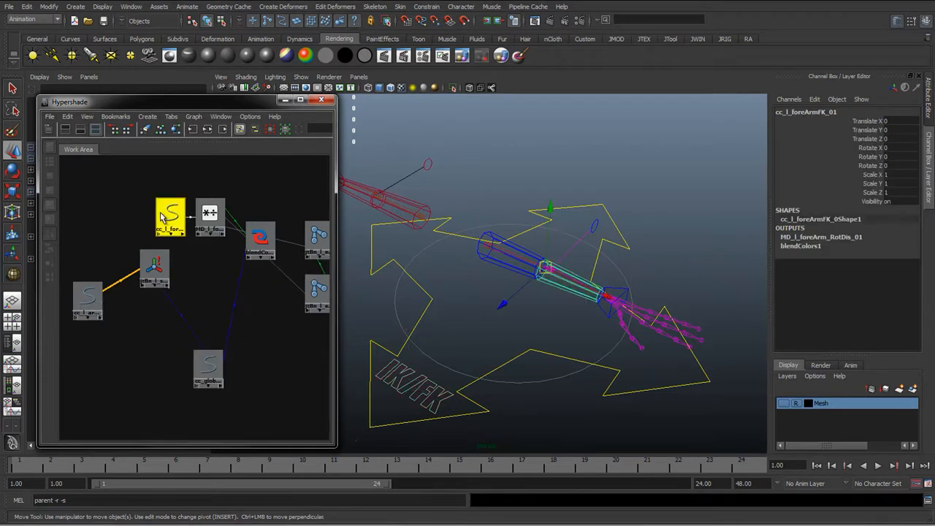
click(76, 310)
double_click(170, 216)
drag(173, 215, 167, 336)
drag(88, 300, 131, 336)
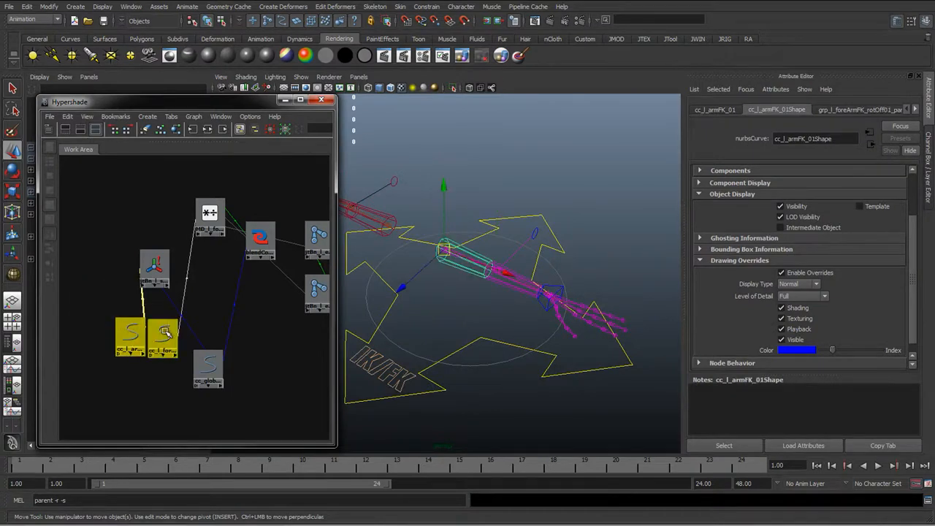
drag(206, 365, 138, 411)
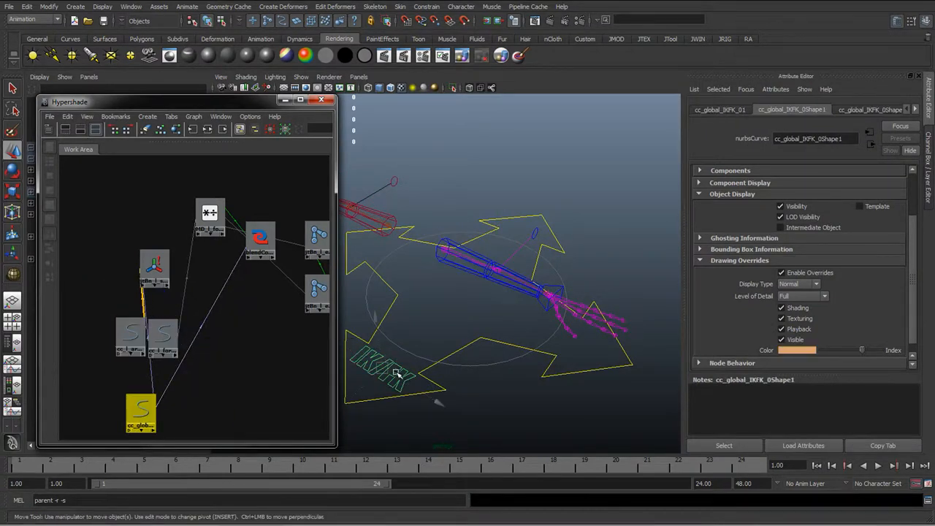
Connect the global control's l_arm_IKFK attribute to the visibility of cc_l_armFK_01 in the Connection Editor
click(202, 398)
middle_drag(146, 409, 134, 337)
click(151, 444)
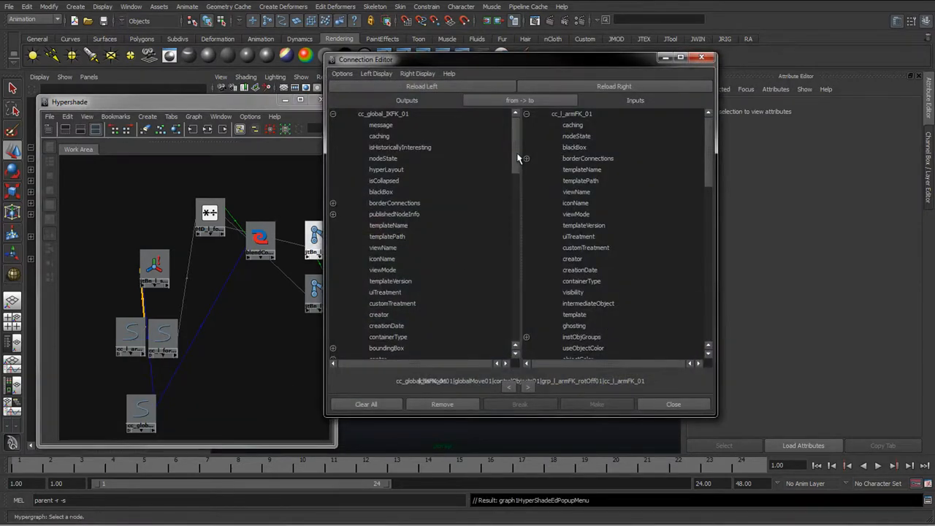
drag(515, 149, 513, 336)
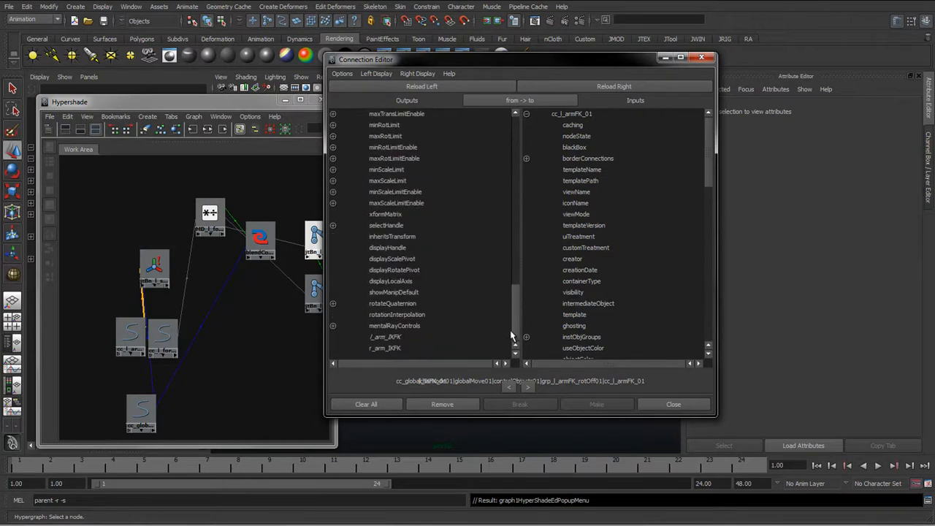
click(386, 337)
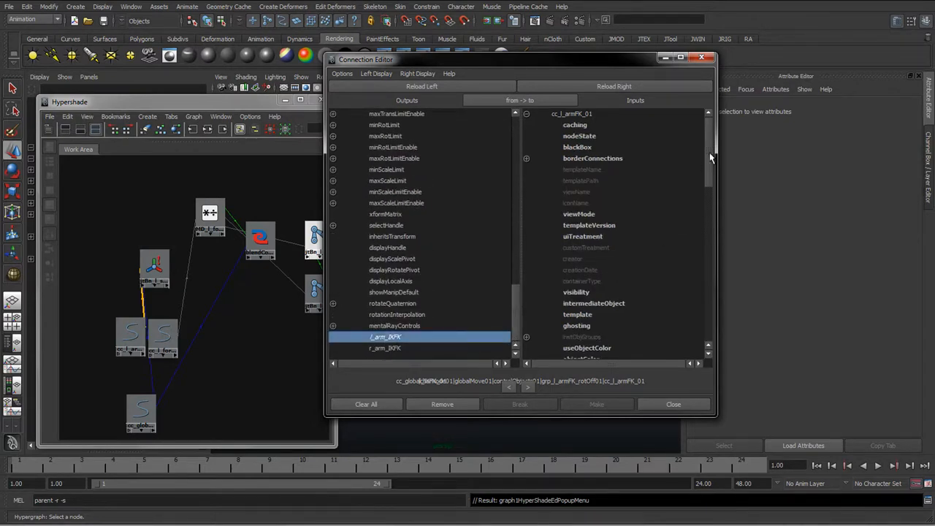
drag(711, 158, 711, 312)
drag(439, 59, 445, 114)
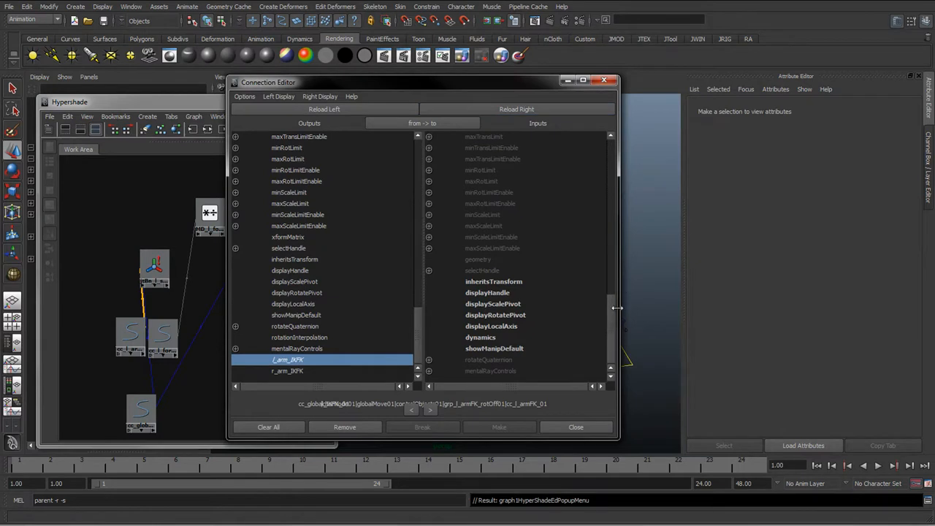
drag(611, 314, 615, 206)
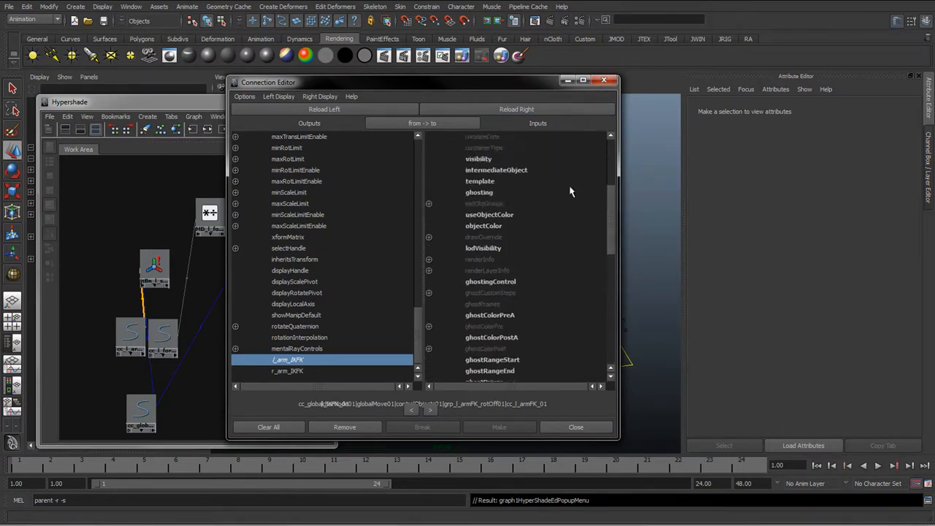
scroll(472, 227, up, 2)
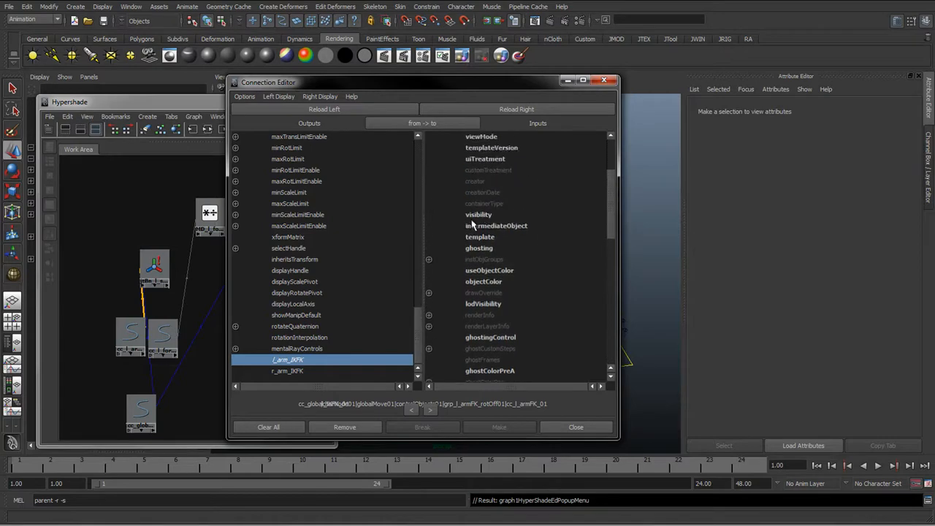
click(480, 214)
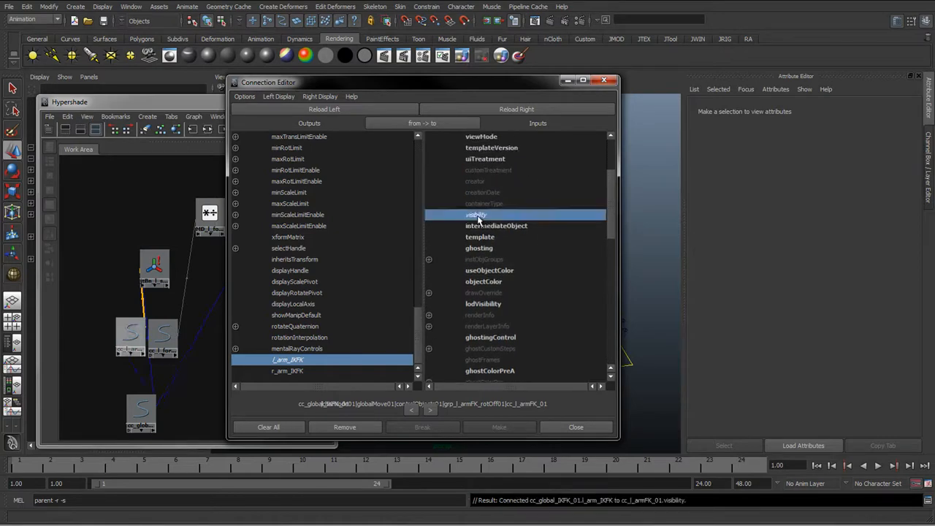
Connect l_arm_IKFK to the visibility of cc_l_foreArmFK_01 as well, then close the Connection Editor
drag(450, 81, 782, 90)
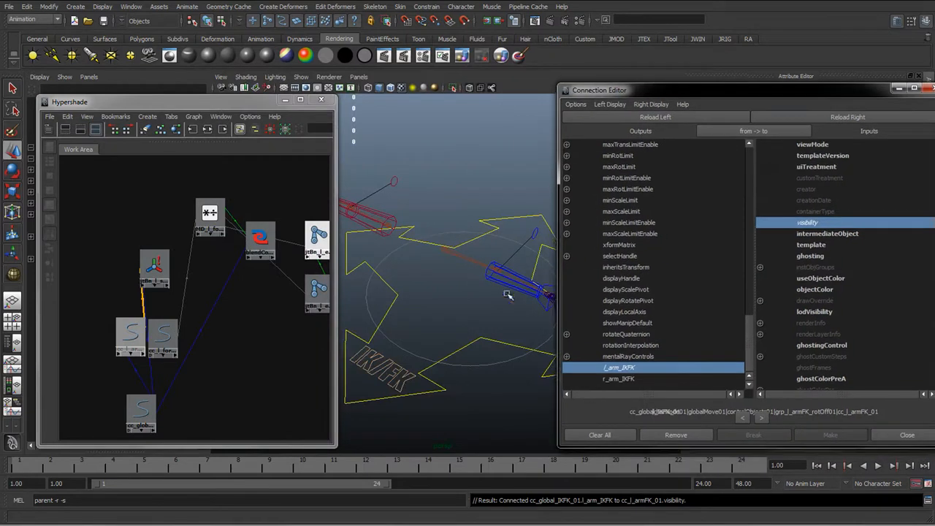
click(164, 336)
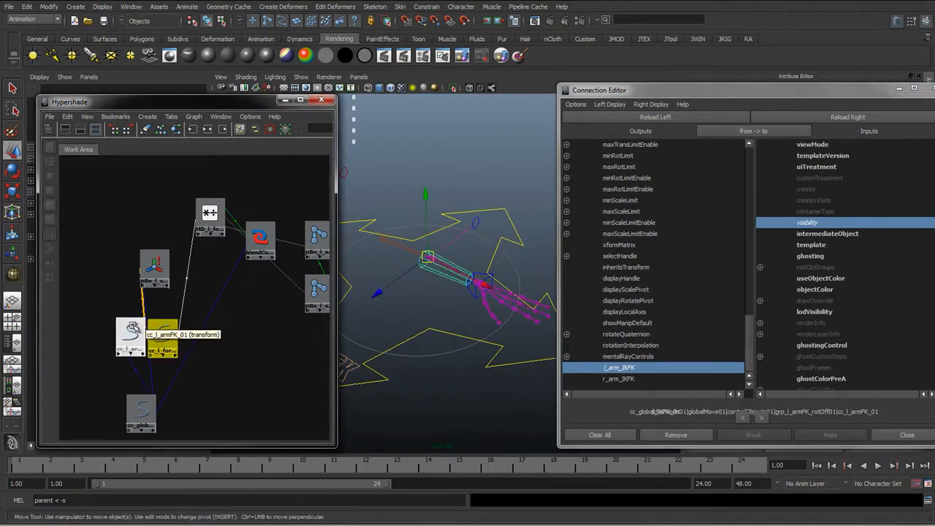
click(133, 331)
click(161, 332)
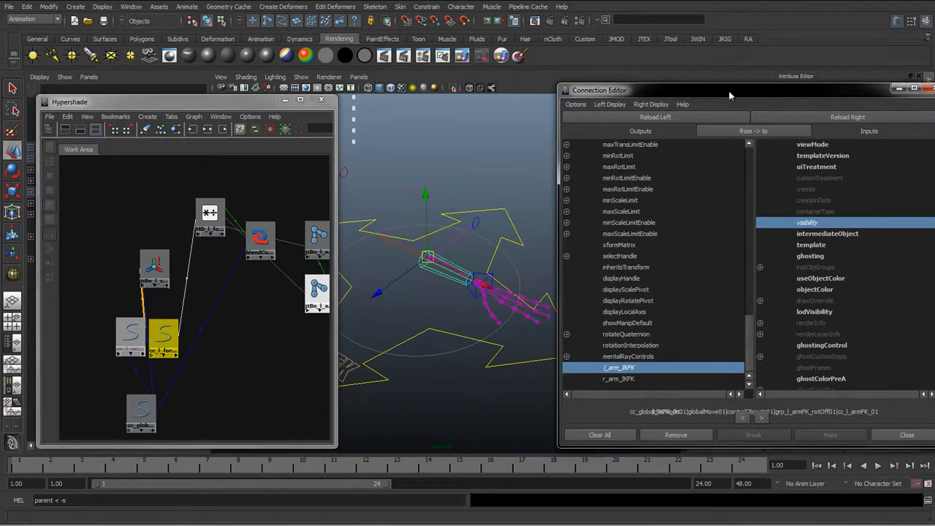
click(833, 117)
click(811, 223)
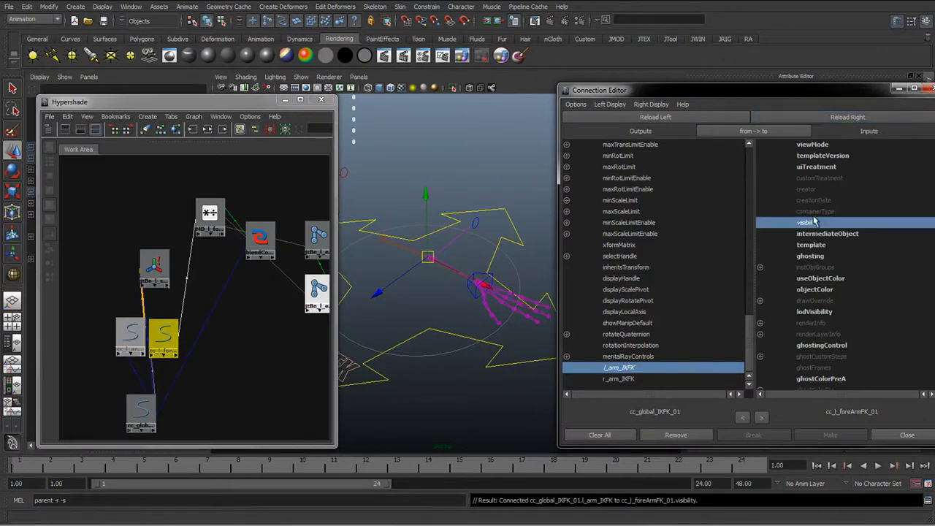
drag(830, 98, 690, 94)
click(767, 430)
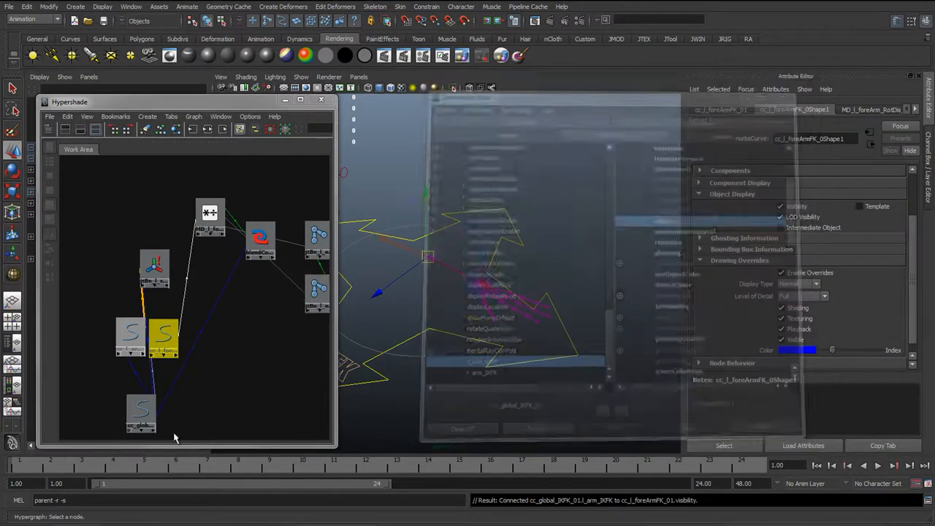
Select the global control and set its L Arm IKFK attribute to 1
click(141, 411)
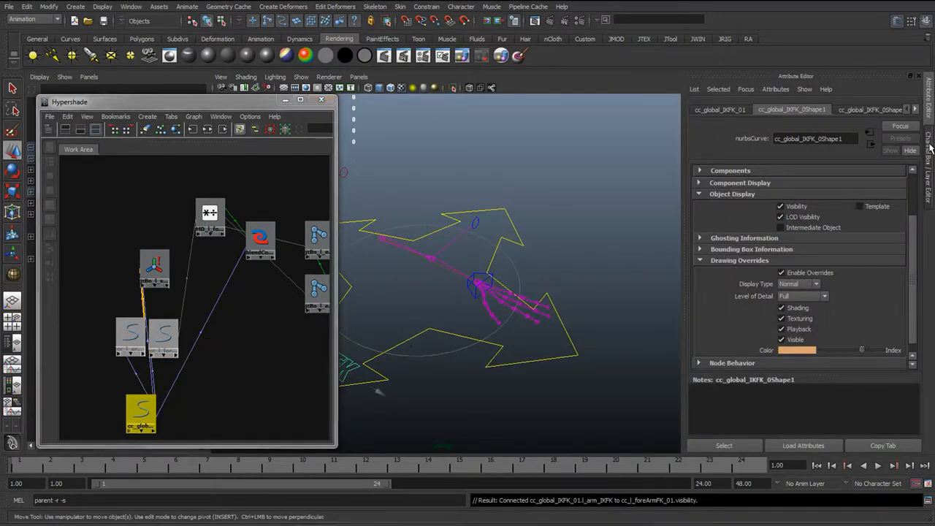
click(930, 133)
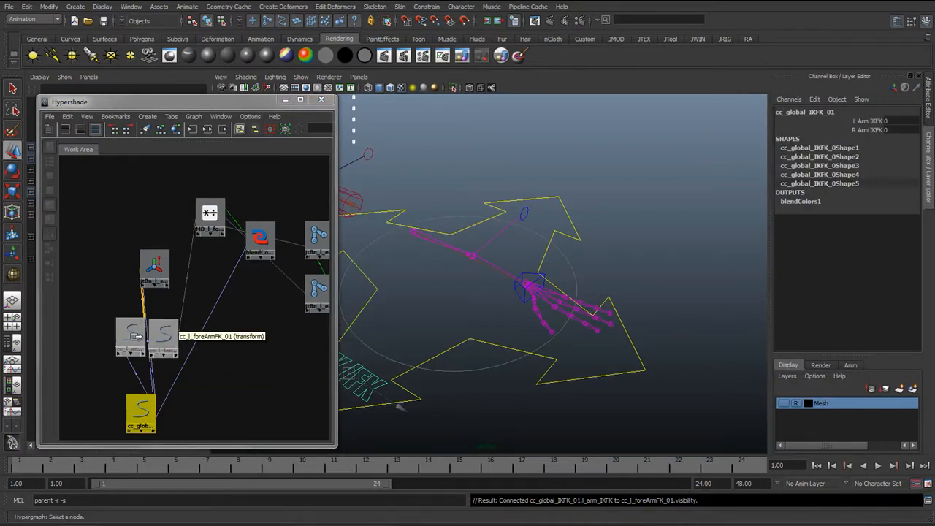
click(874, 121)
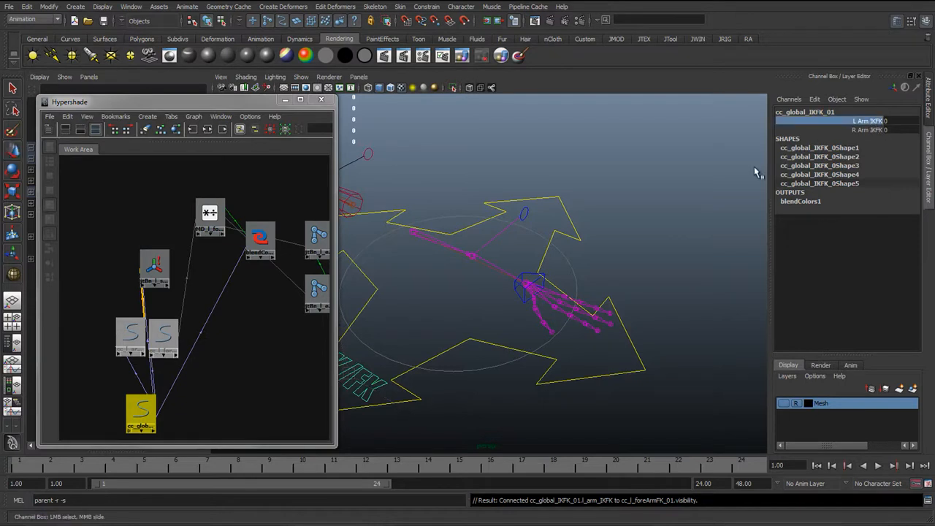
middle_drag(524, 286, 549, 281)
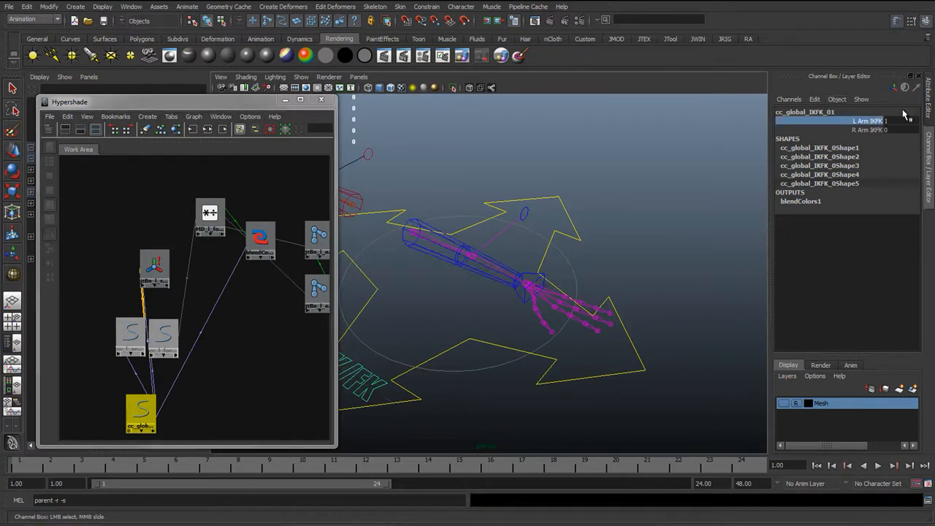
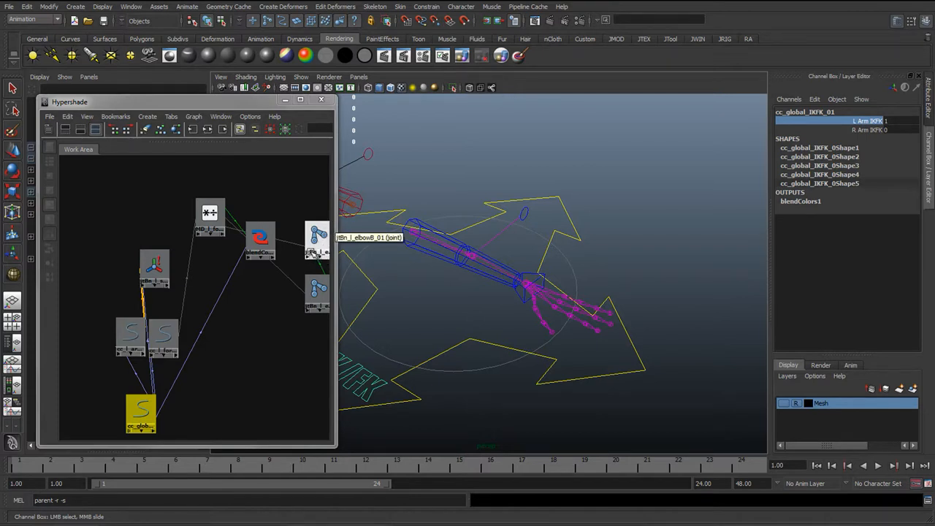
Rearrange the shoulder orient constraint and global control nodes in the Hypershade graph
alt+drag(532, 261, 693, 171)
middle_drag(692, 172, 568, 290)
scroll(229, 340, down, 3)
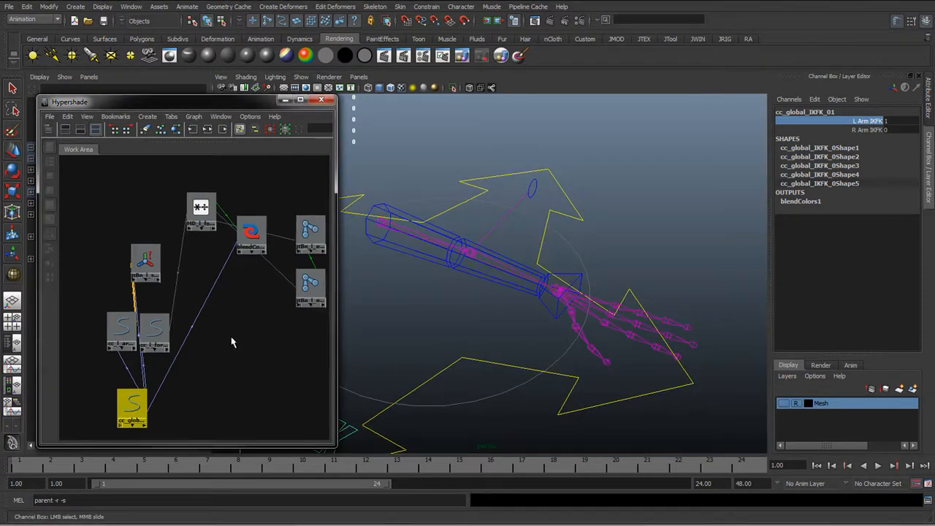
drag(157, 268, 224, 358)
scroll(233, 337, up, 2)
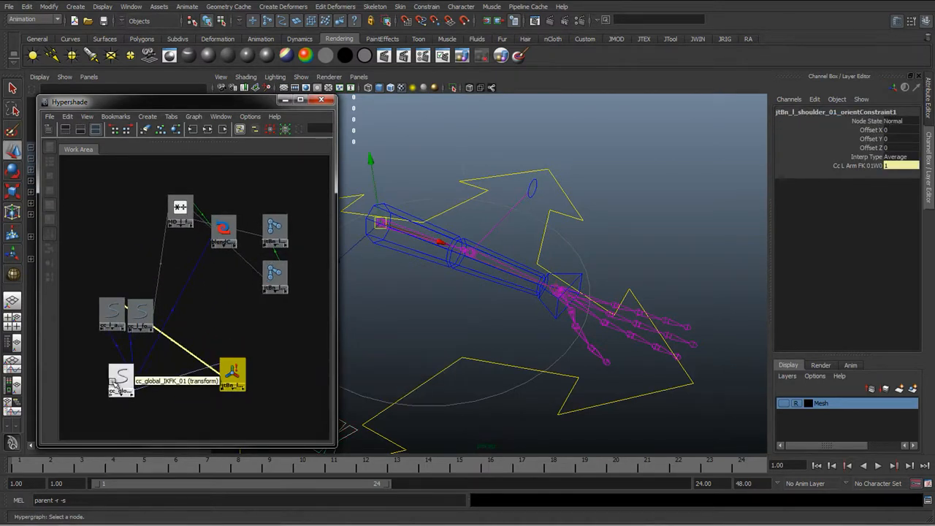
drag(121, 377, 123, 389)
drag(231, 371, 224, 359)
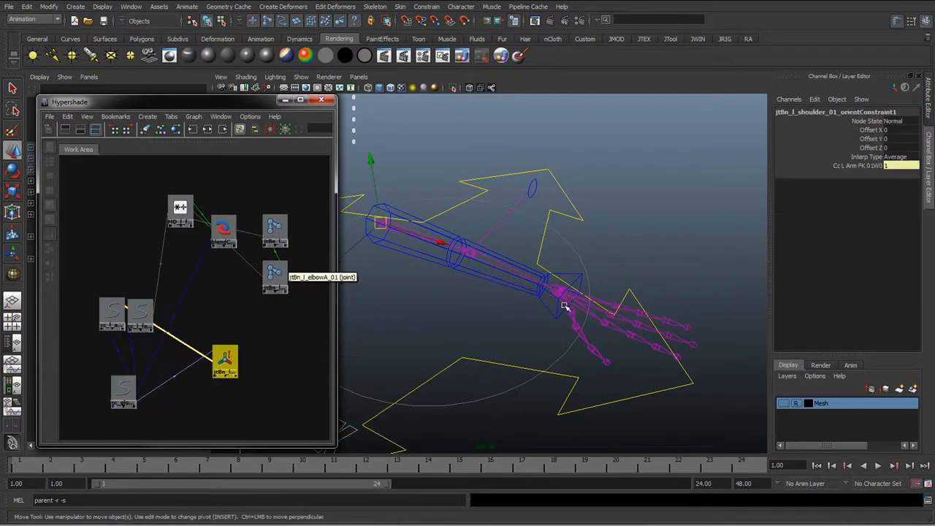
Select the left wrist and left arm pole vector controls and add them to the Hypershade graph
click(566, 272)
scroll(566, 276, up, 2)
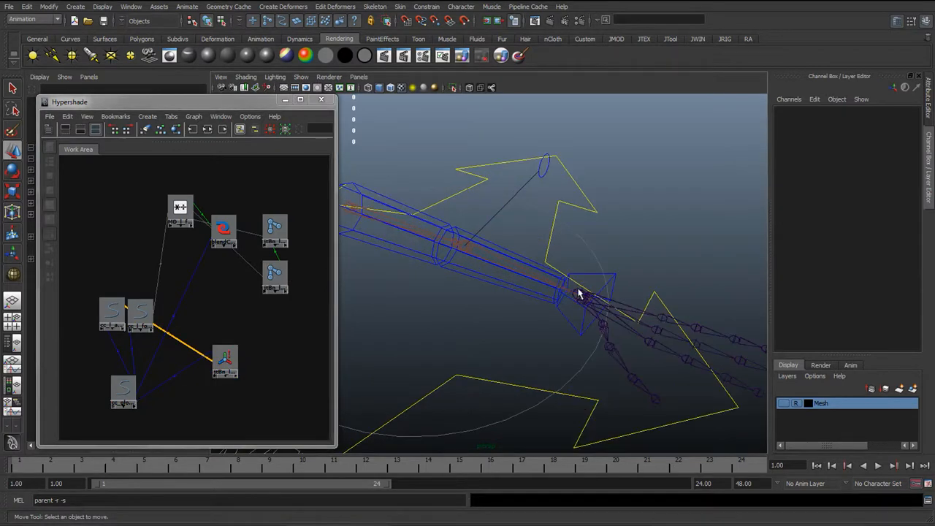
key(q)
click(599, 281)
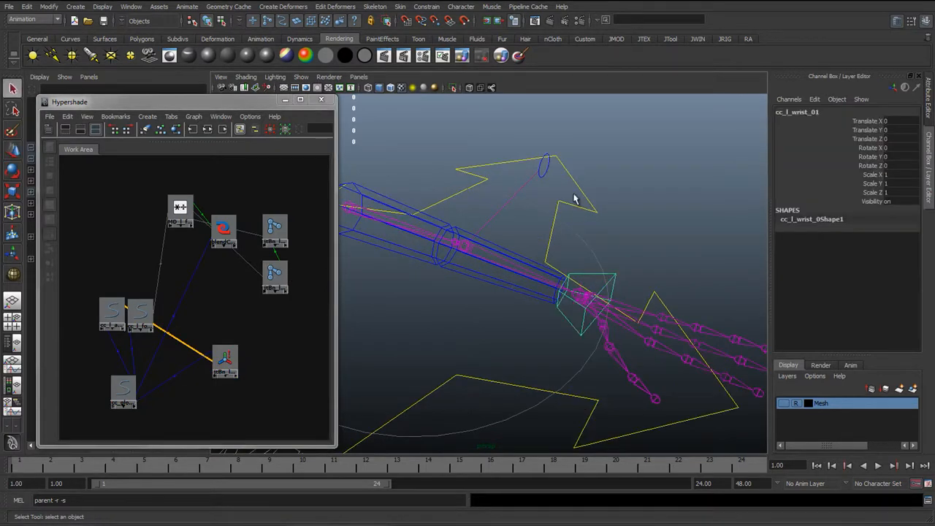
shift+click(547, 168)
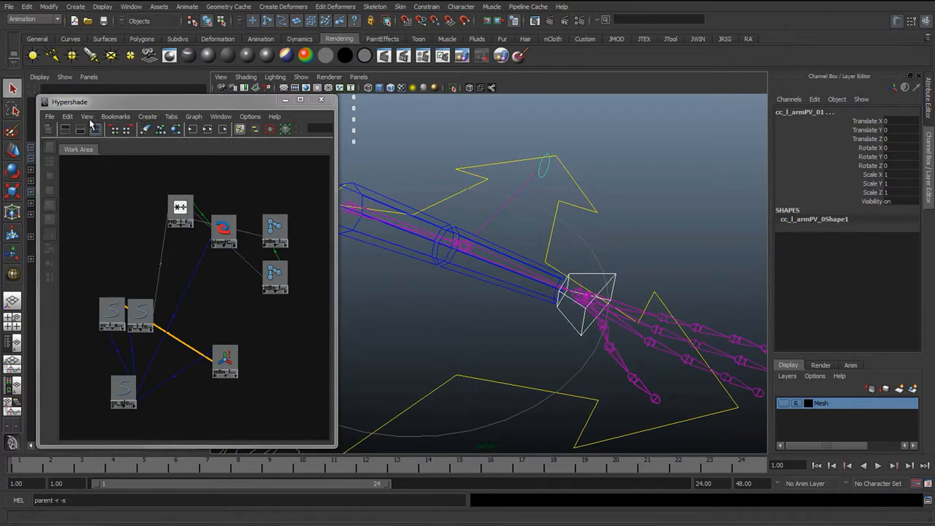
click(194, 117)
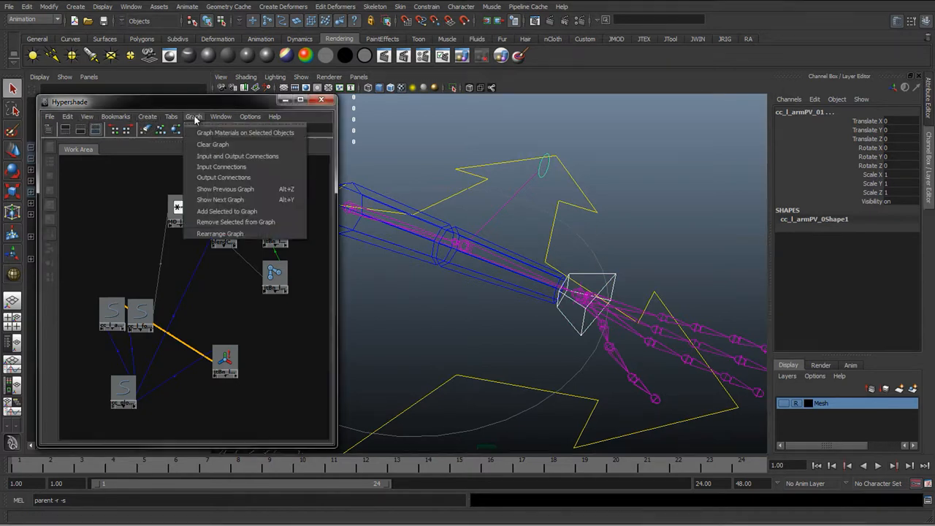
click(212, 220)
Arrange the newly added wrist and pole vector control nodes beside the existing nodes in the graph
drag(123, 256, 317, 358)
alt+middle_drag(199, 342, 128, 303)
click(219, 340)
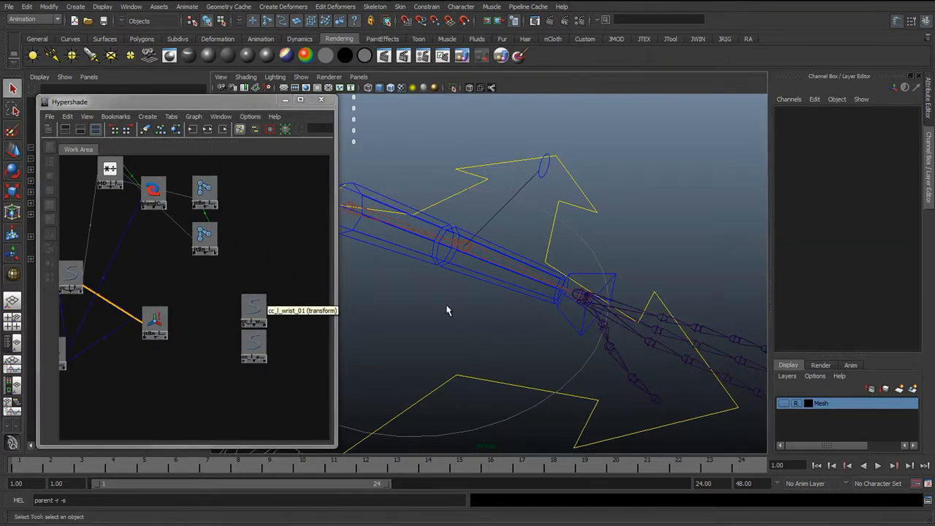
alt+middle_drag(103, 354, 129, 352)
drag(88, 345, 117, 371)
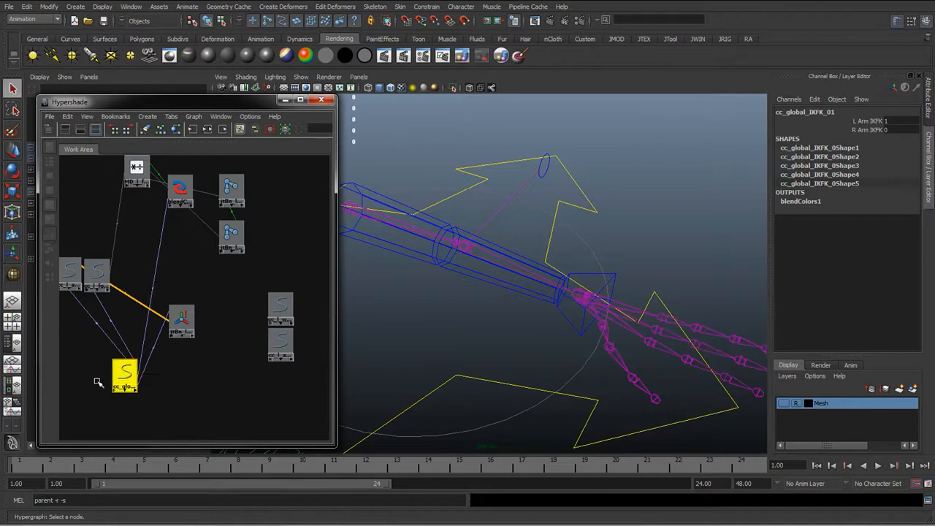
drag(125, 380, 103, 389)
alt+middle_drag(175, 329, 193, 296)
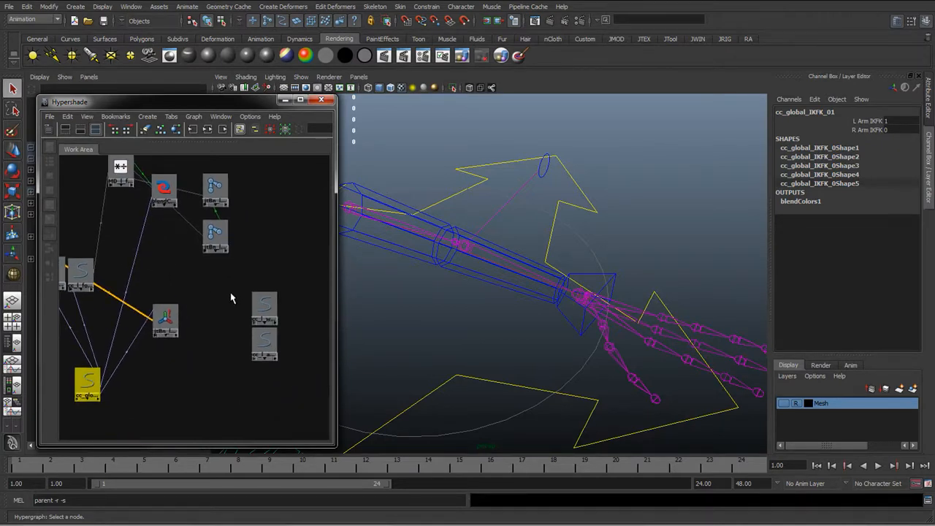
Select the left arm IK handle together with both controls and graph their input and output connections
click(582, 298)
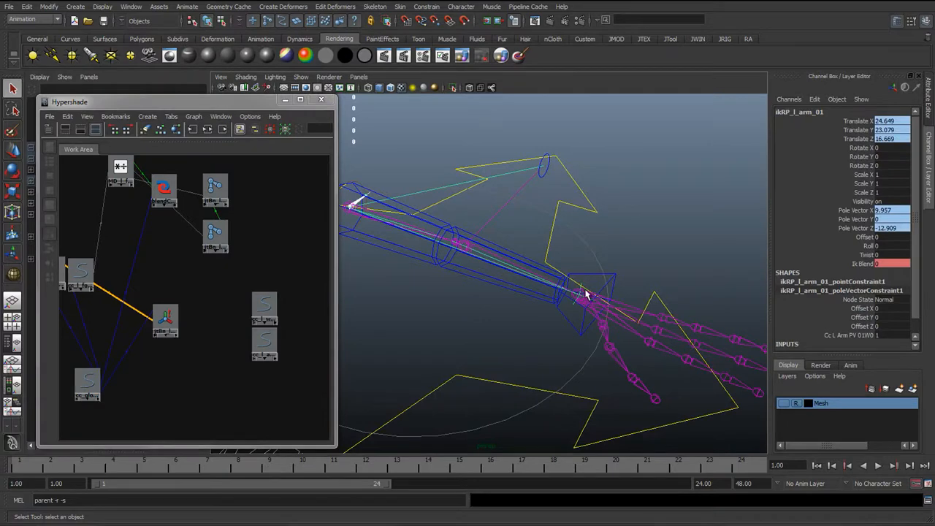
drag(280, 274, 255, 374)
scroll(490, 322, down, 4)
alt+middle_drag(556, 309, 662, 293)
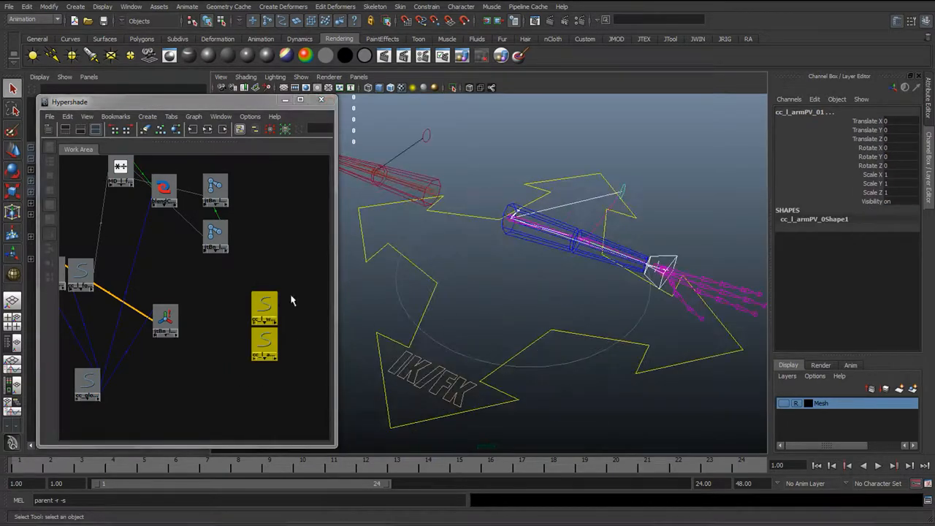
click(208, 130)
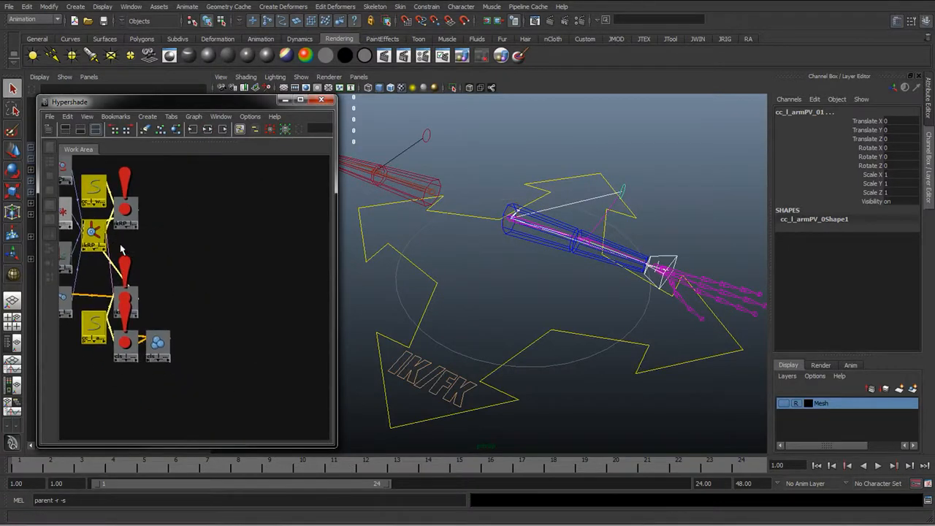
drag(98, 188, 262, 220)
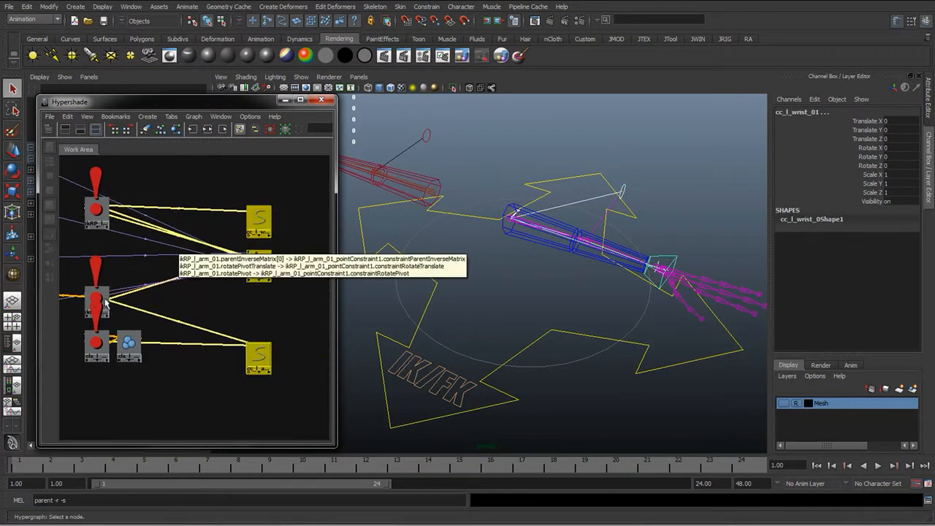
alt+middle_drag(82, 307, 170, 324)
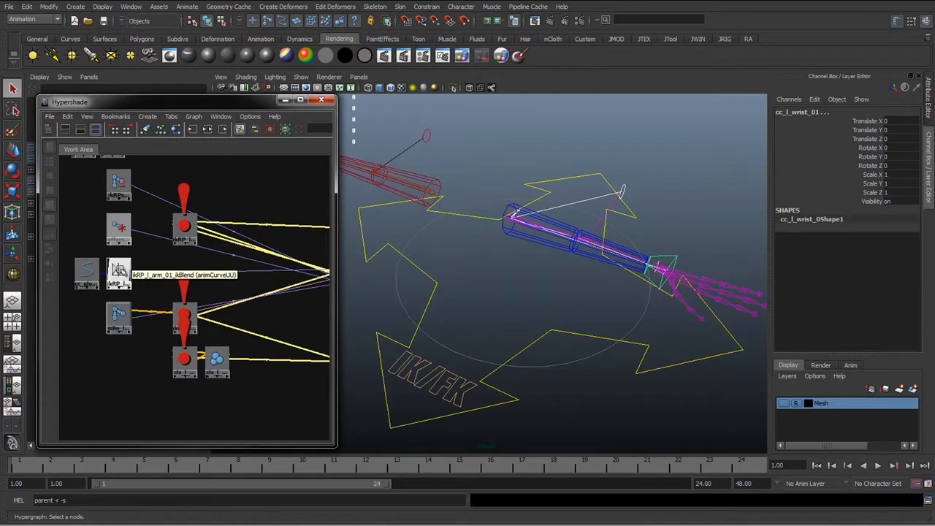
Remove every node except the IK handle, its ikBlend curve and the wrist and pole vector controls from the graph
drag(117, 272, 278, 292)
alt+middle_drag(278, 292, 86, 288)
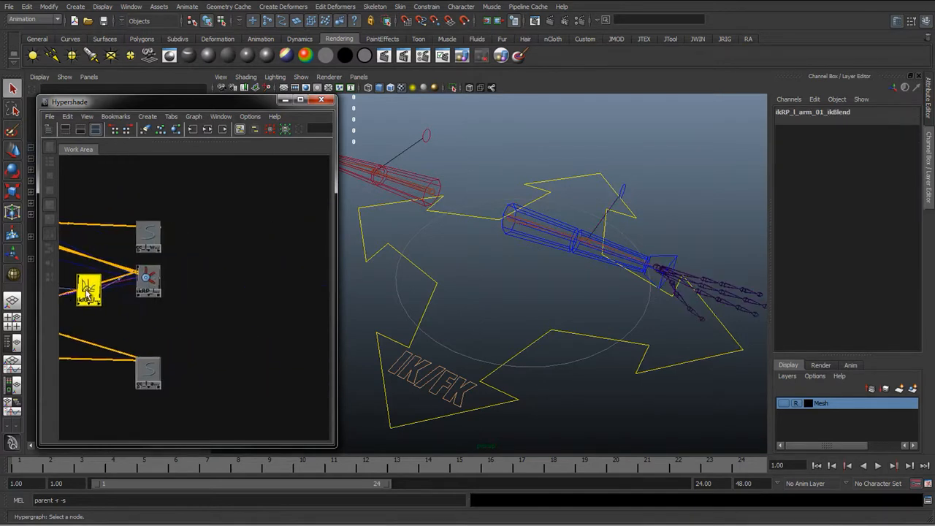
drag(87, 290, 218, 327)
scroll(135, 318, down, 1)
alt+middle_drag(135, 319, 277, 317)
scroll(175, 301, down, 1)
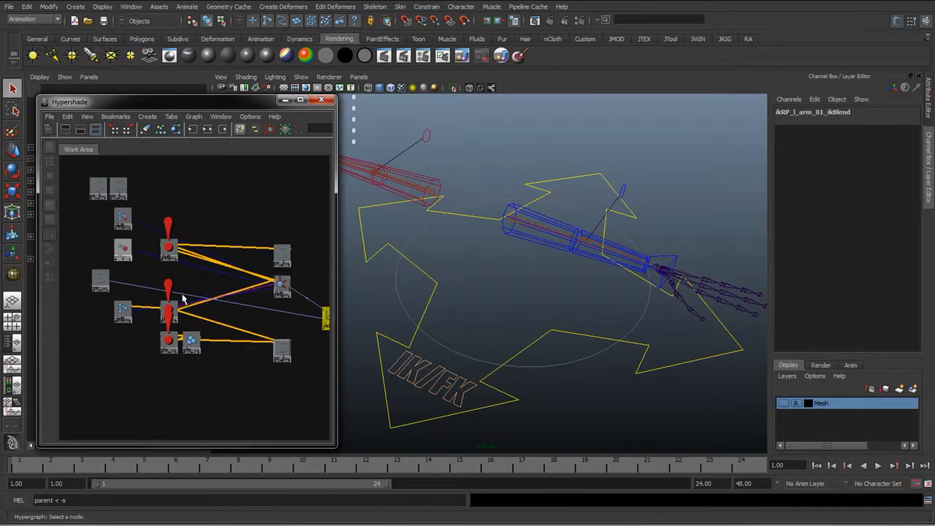
drag(69, 170, 233, 395)
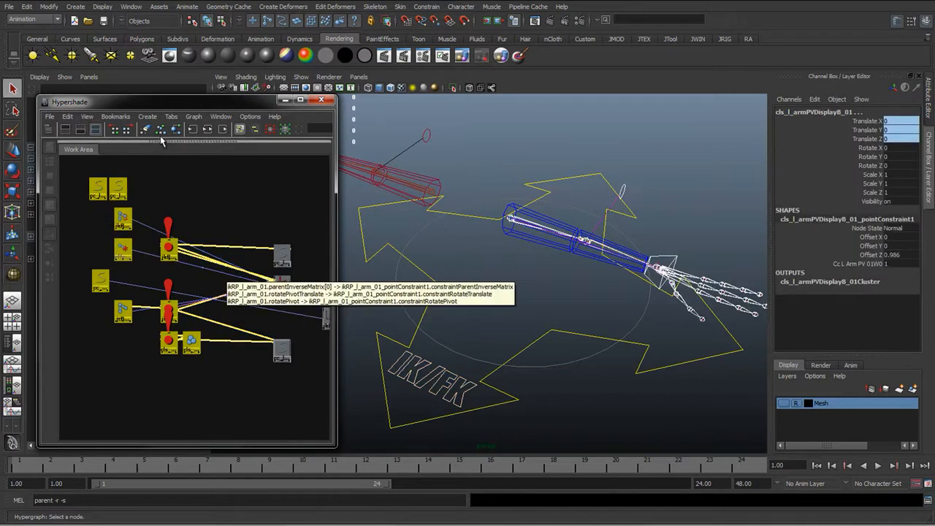
click(194, 116)
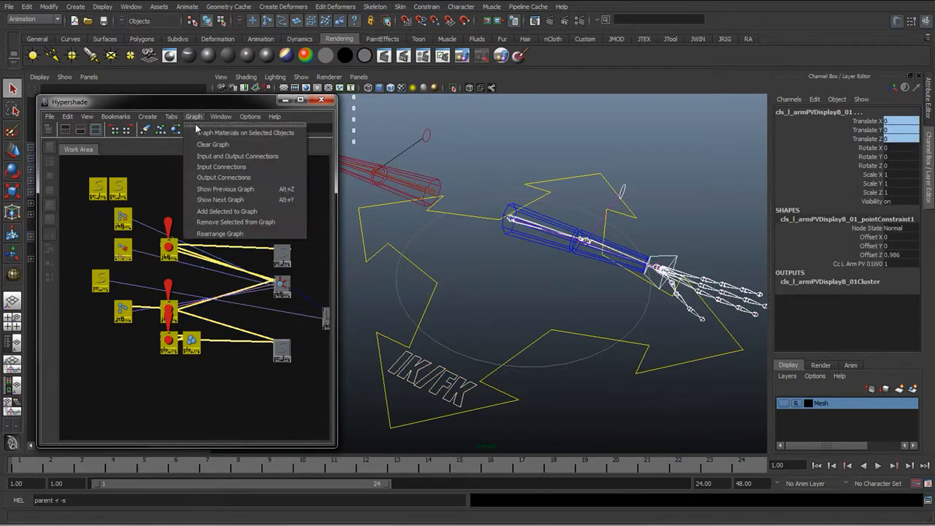
click(221, 221)
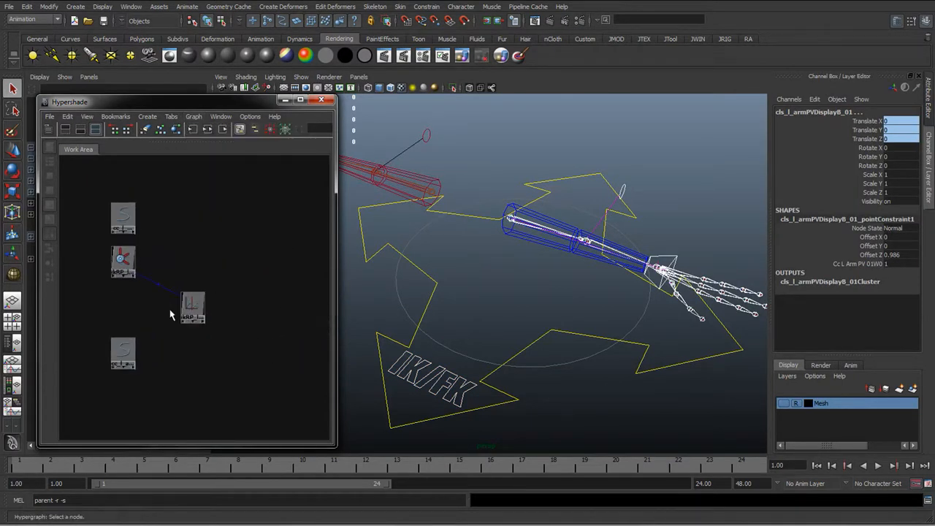
Arrange the IK handle, ikBlend curve, wrist control and pole vector control nodes in the graph
click(440, 371)
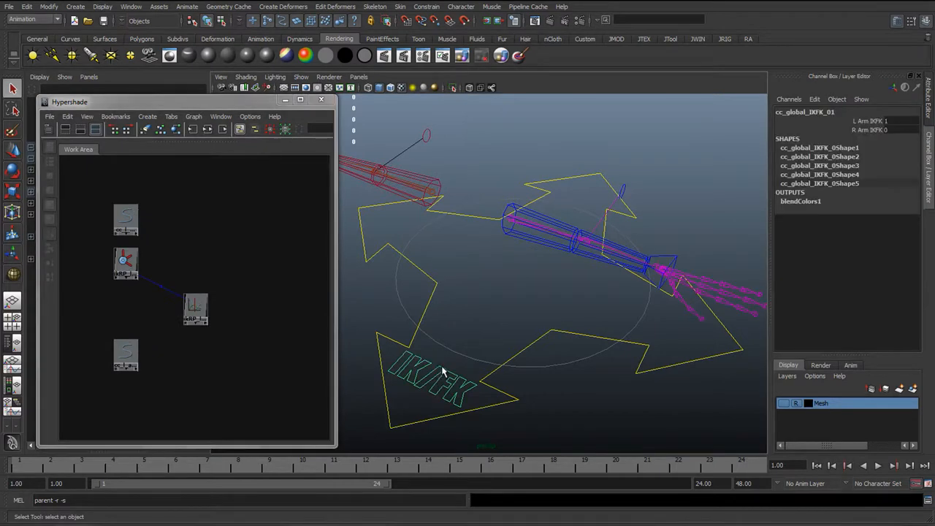
alt+middle_drag(491, 377, 449, 364)
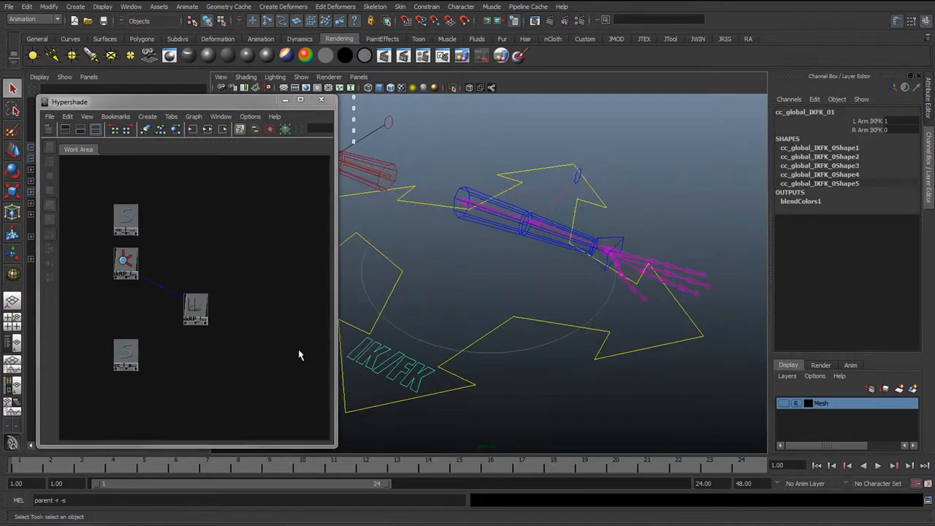
drag(196, 310, 213, 279)
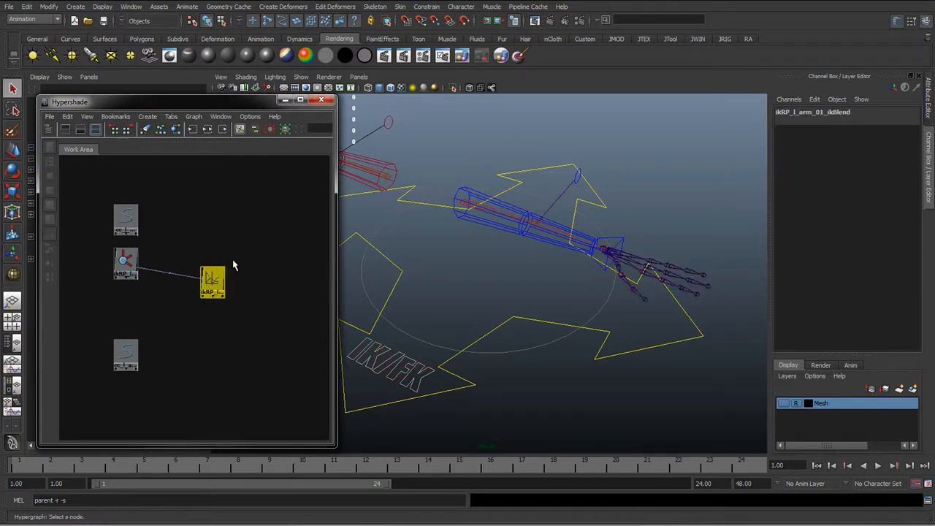
drag(130, 355, 171, 339)
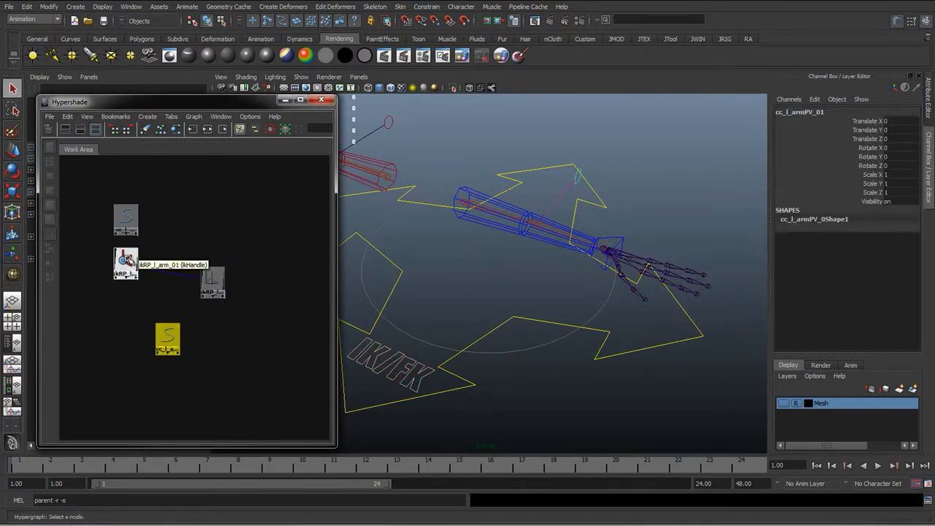
drag(126, 262, 106, 284)
scroll(162, 318, up, 1)
alt+middle_drag(117, 317, 185, 324)
scroll(146, 323, up, 2)
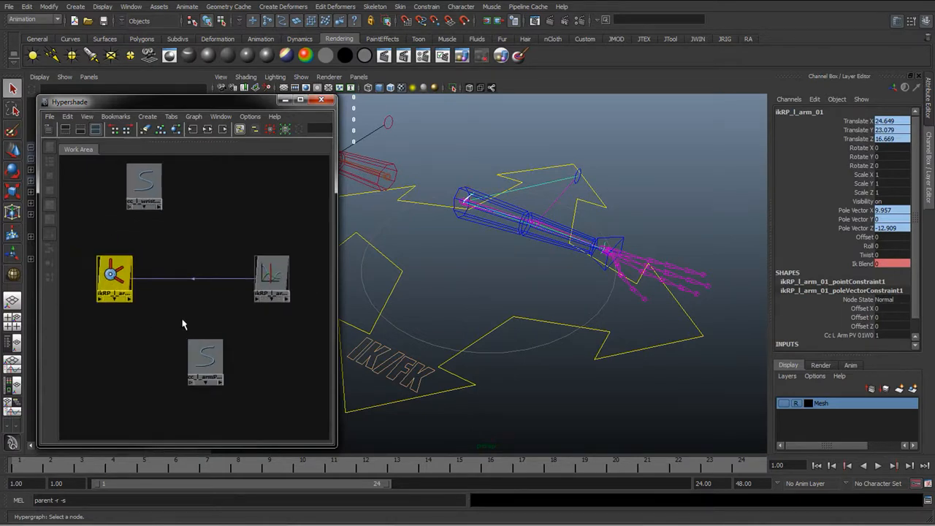
drag(282, 290, 251, 285)
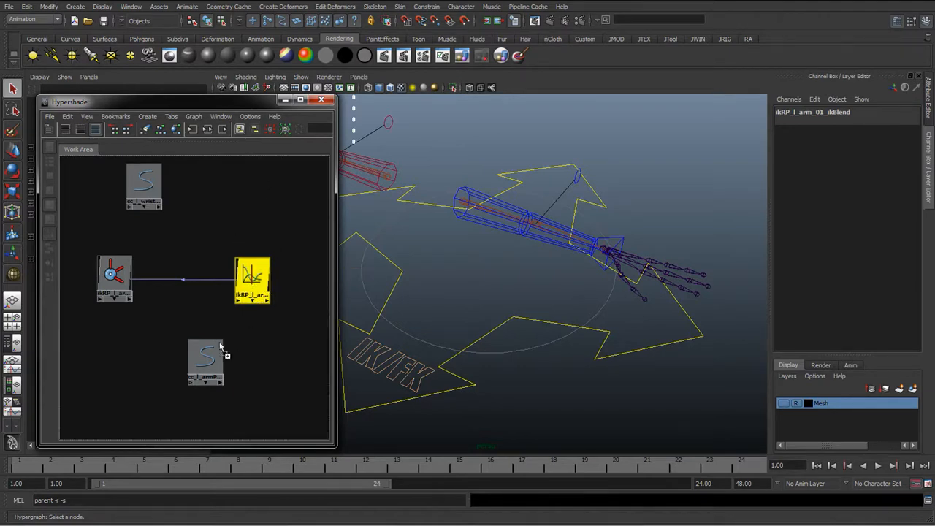
Connect the ikRP_l_arm_01_ikBlend output to the visibility of cc_l_armPV_01 in the Connection Editor
middle_drag(207, 363, 208, 363)
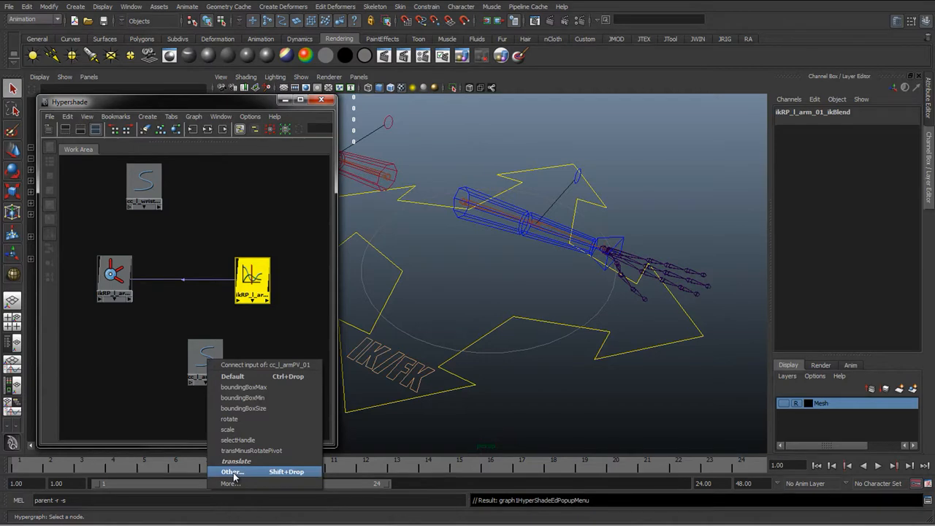
click(232, 472)
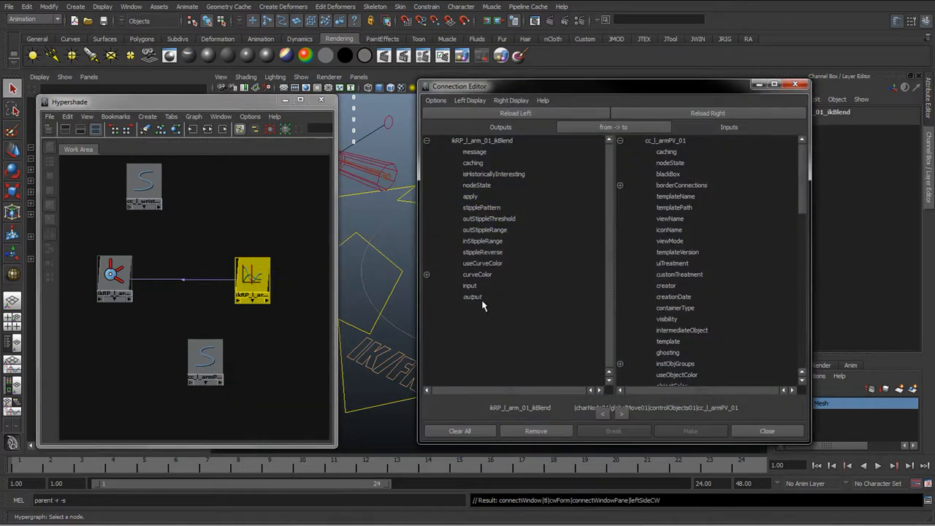
click(482, 298)
drag(565, 87, 304, 96)
scroll(426, 298, down, 10)
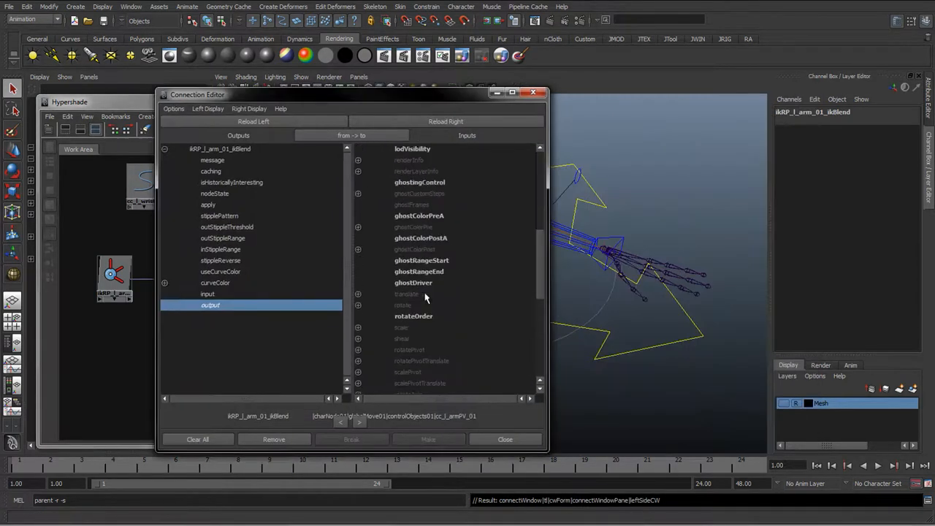
click(214, 374)
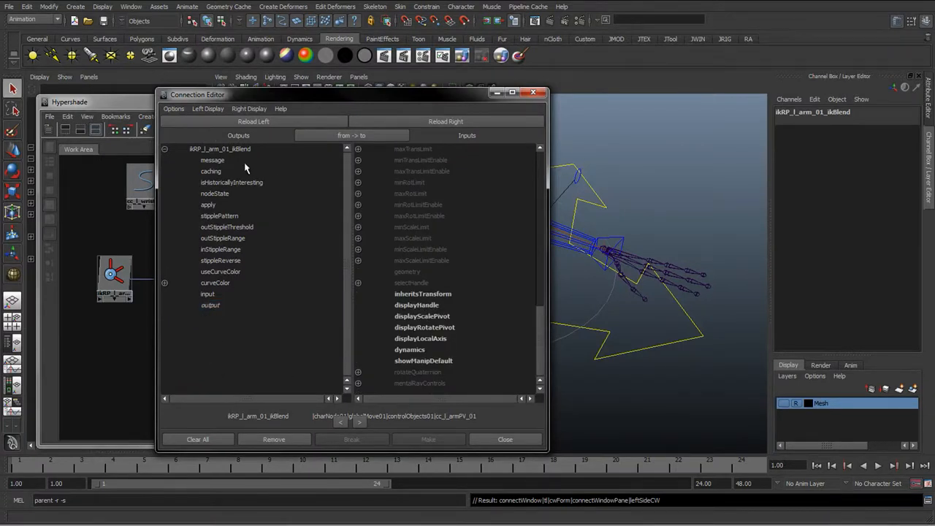
drag(264, 93, 392, 83)
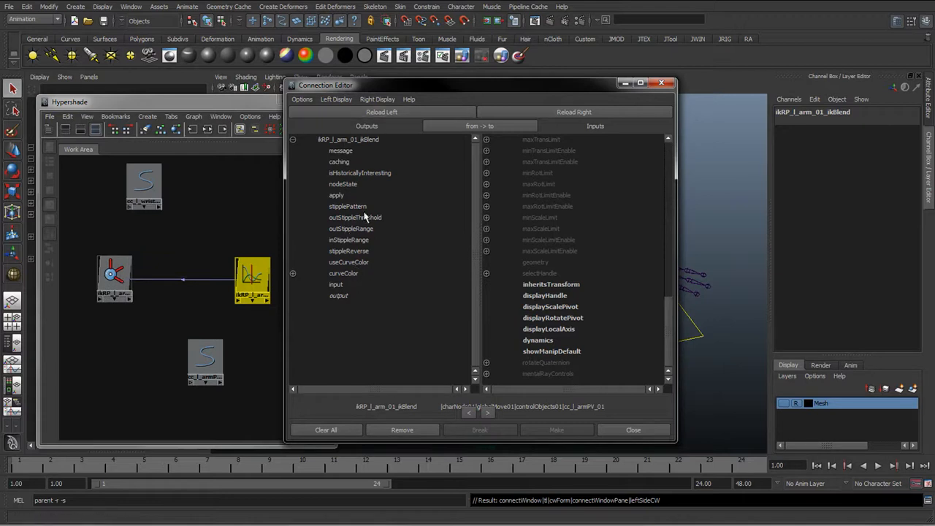
click(345, 297)
drag(476, 87, 393, 65)
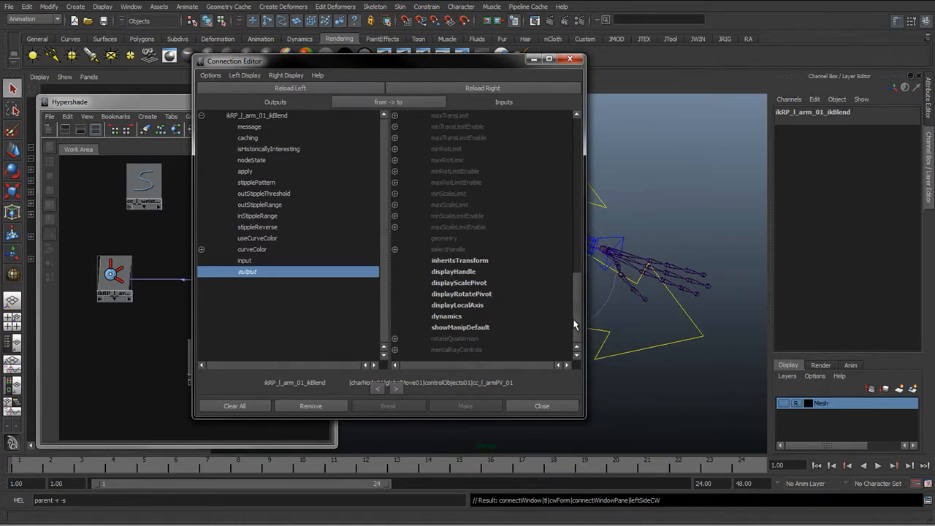
drag(575, 324, 527, 201)
click(453, 159)
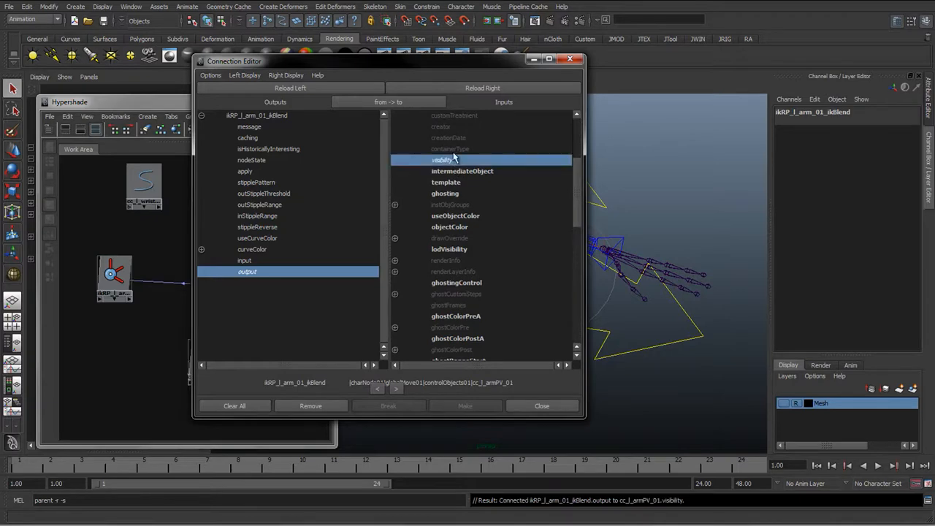
drag(446, 65, 834, 132)
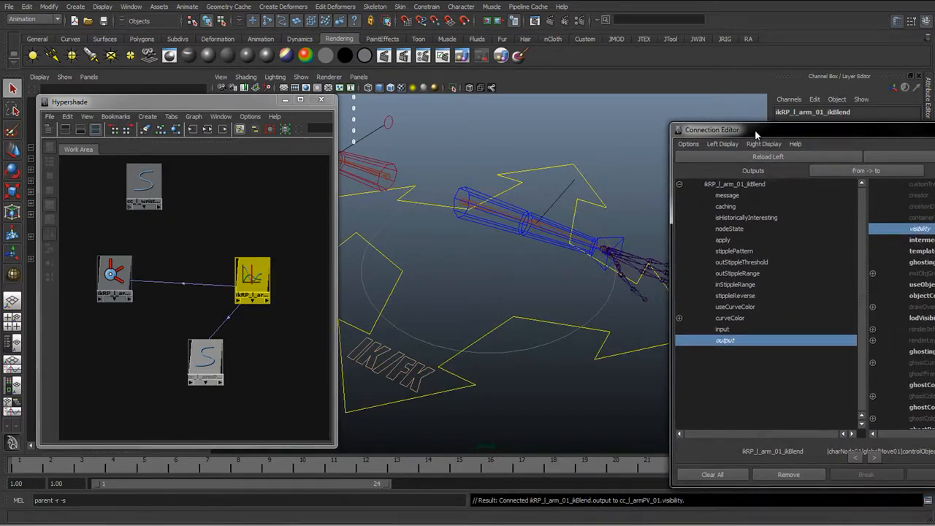
Connect the ikRP_l_arm_01_ikBlend output to the visibility of the wrist control cc_l_wrist_01 in the Connection Editor
drag(756, 134, 353, 118)
click(144, 187)
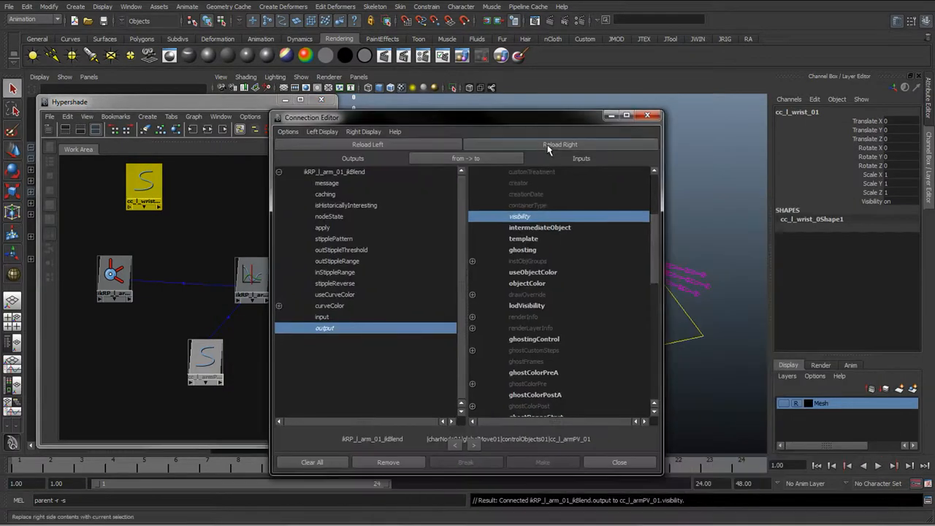
click(548, 146)
click(537, 218)
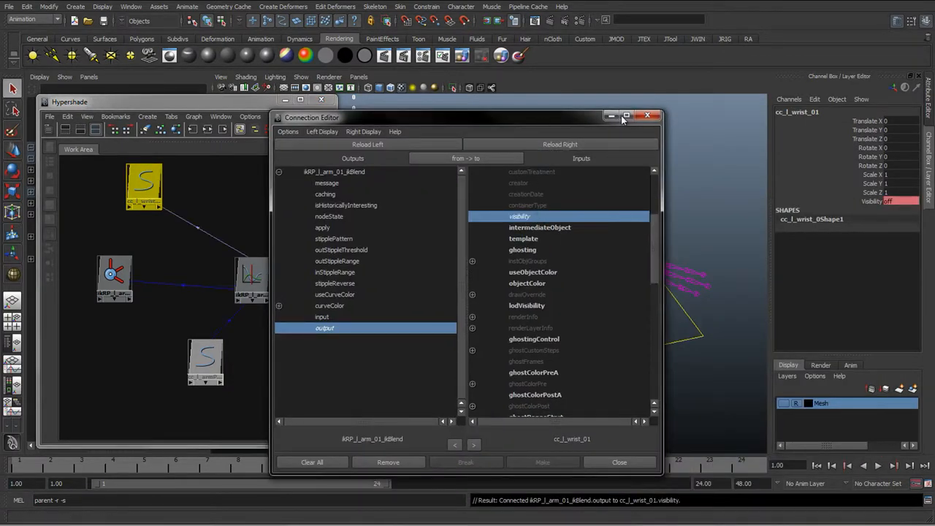
Locate the pole vector display curves under extraNodes01 and extra_toShow01 in the Outliner
drag(537, 116, 673, 104)
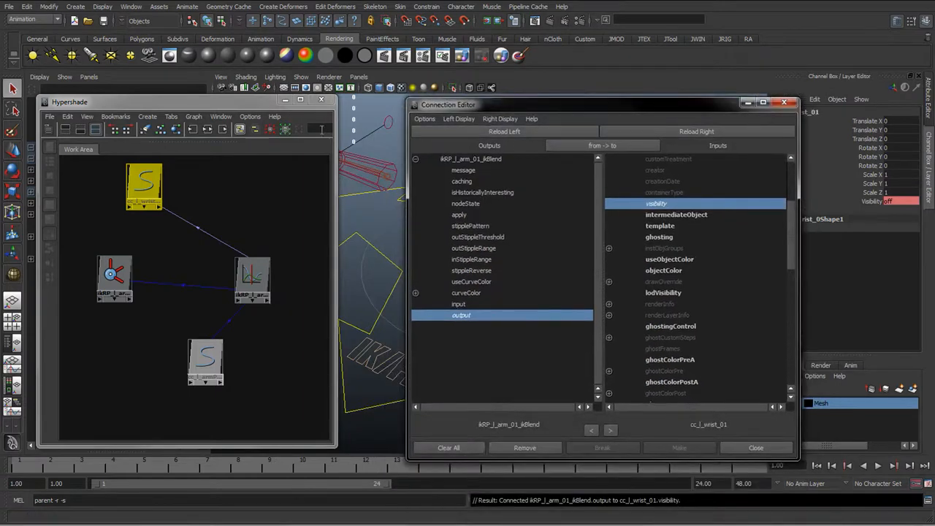
drag(175, 107, 0, 139)
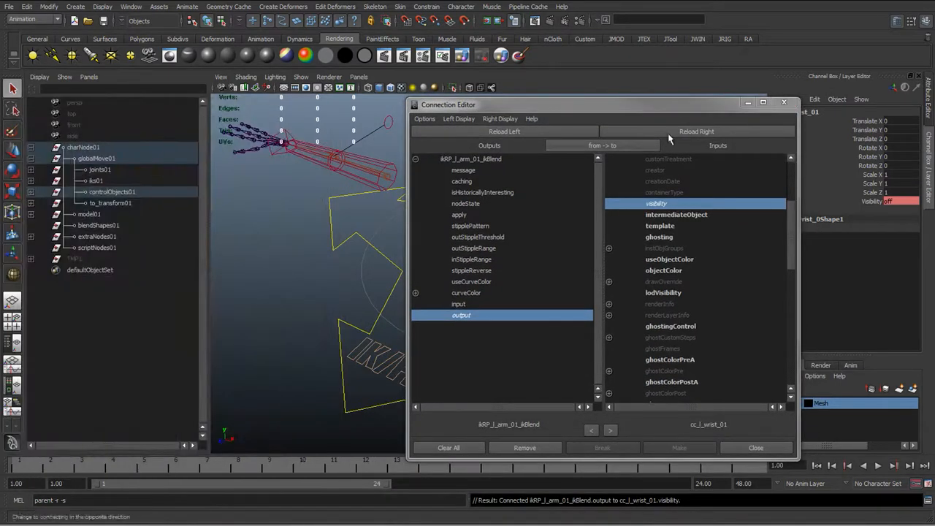
drag(668, 109, 350, 398)
alt+drag(563, 153, 513, 292)
drag(480, 244, 535, 304)
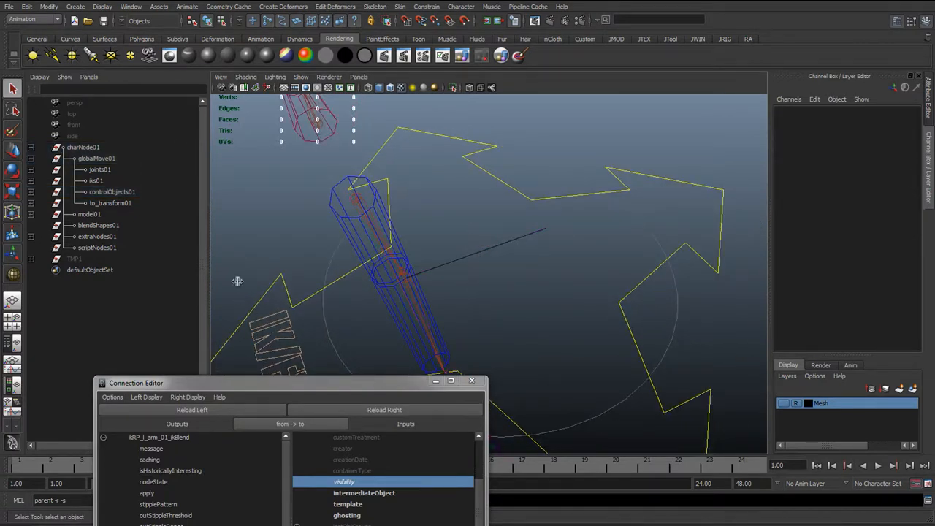
click(98, 238)
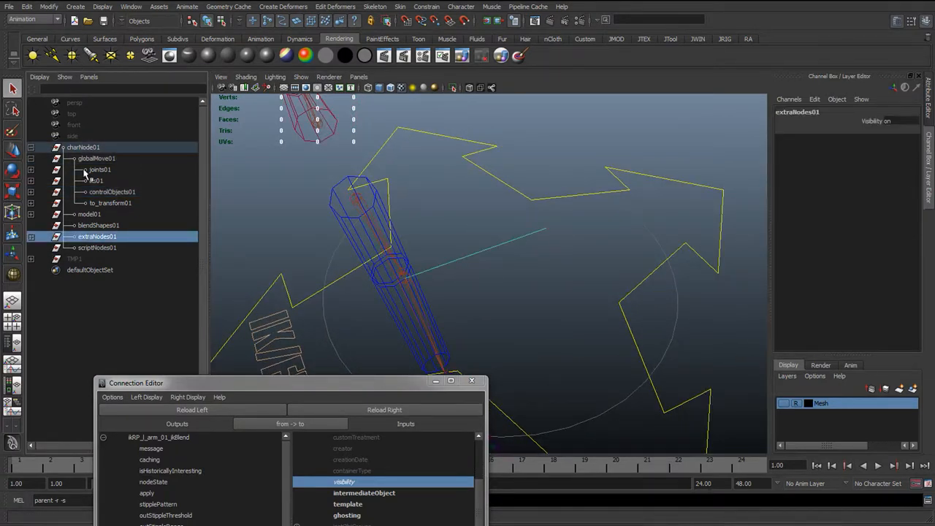
click(31, 237)
click(109, 248)
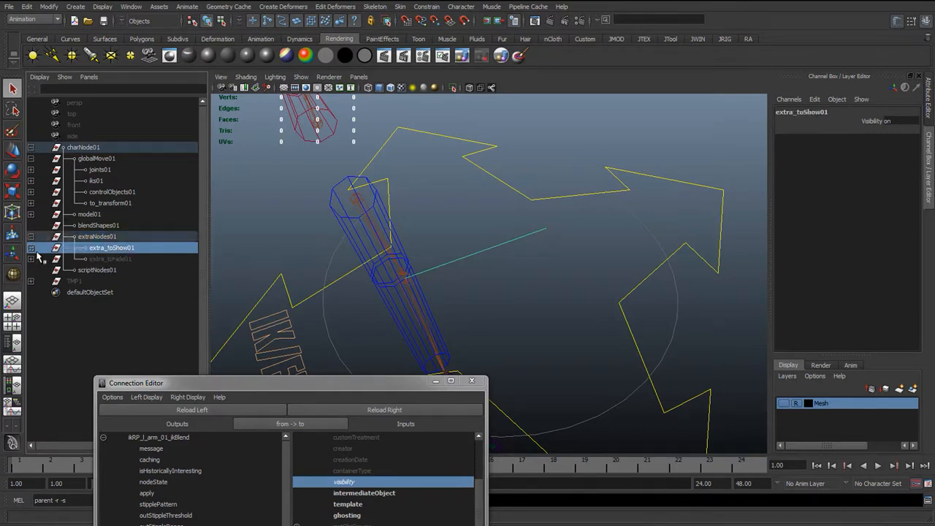
click(30, 247)
click(135, 260)
click(135, 270)
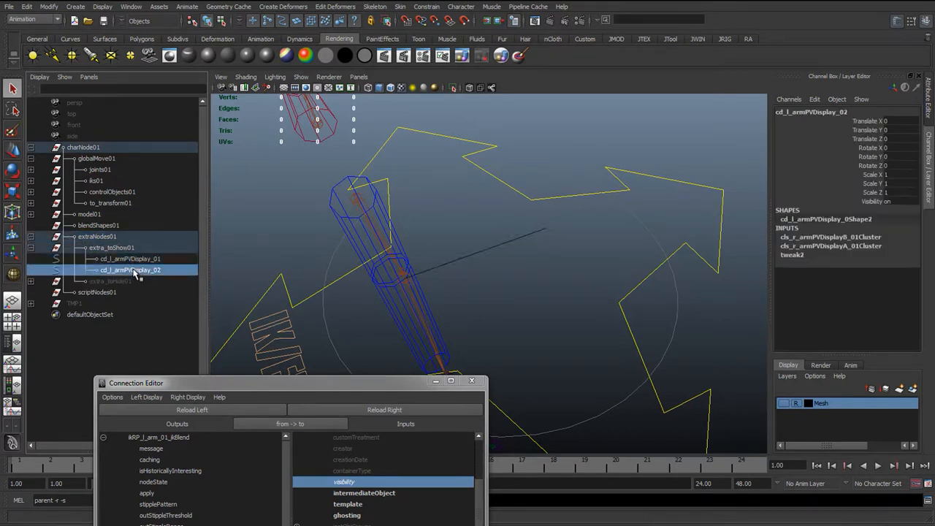
Rename the pole vector display curve driven by the right-arm clusters to cd_r_armPVDisplay_01
click(136, 261)
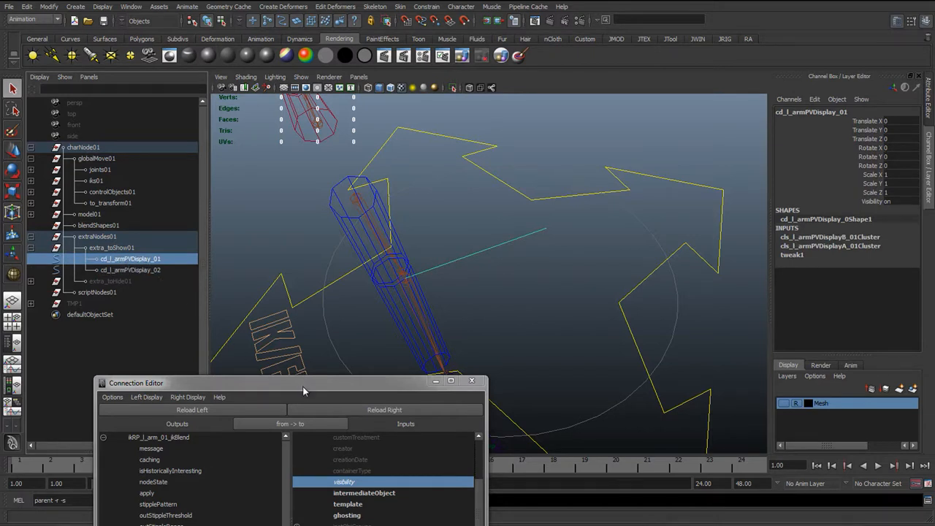
click(116, 271)
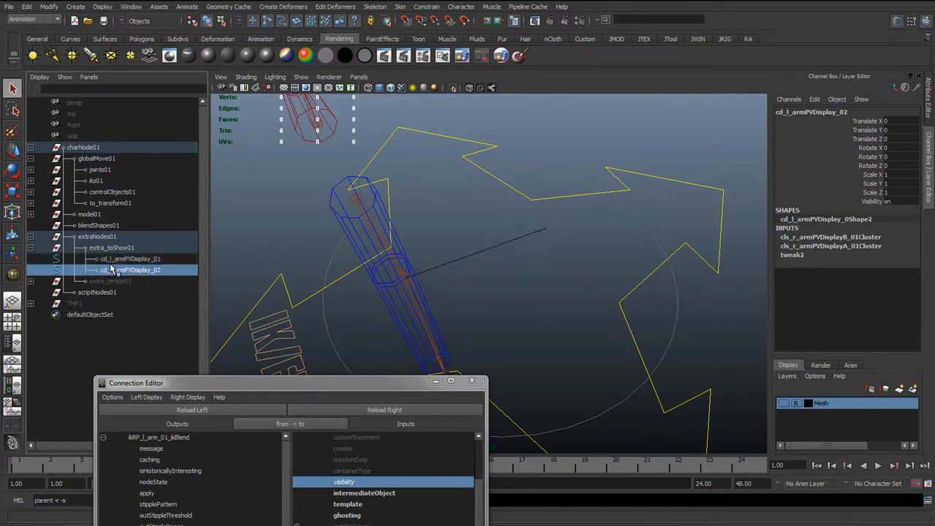
click(122, 260)
click(111, 270)
click(122, 260)
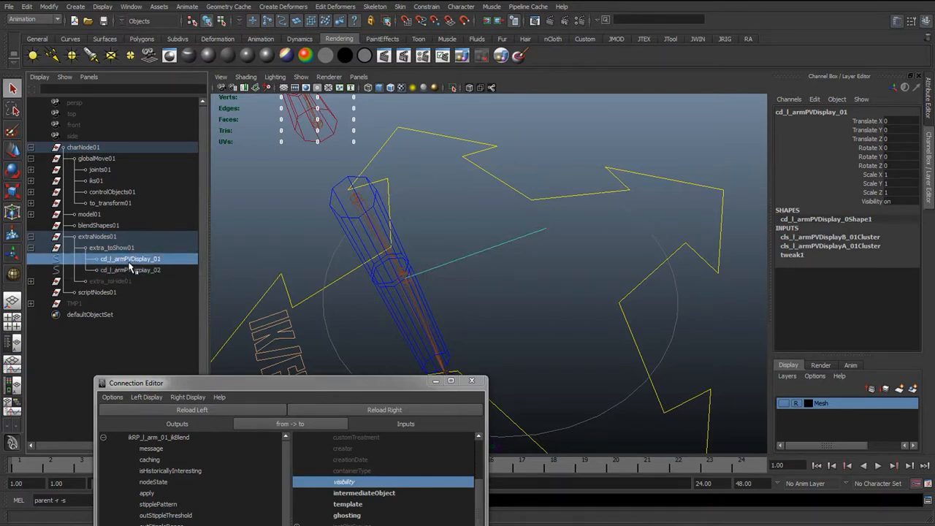
click(114, 272)
double_click(117, 271)
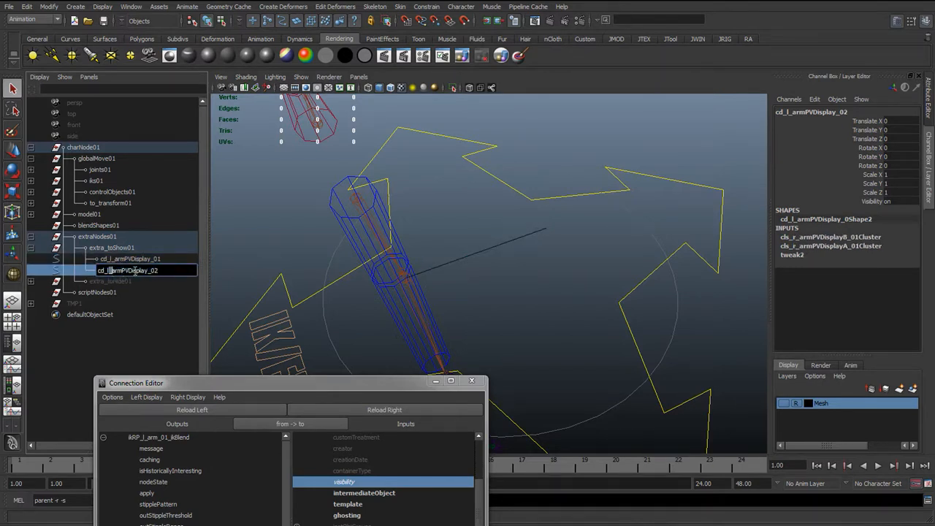
text(r)
key(Return)
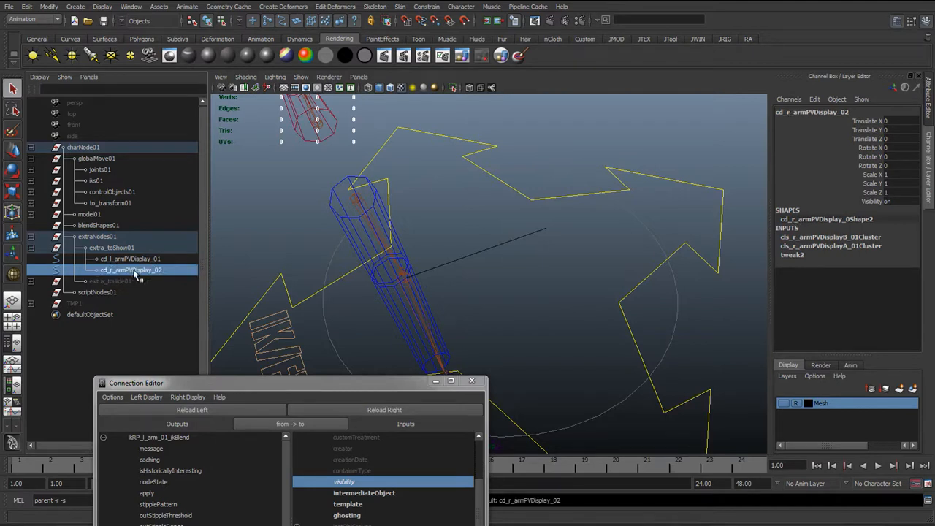
double_click(169, 270)
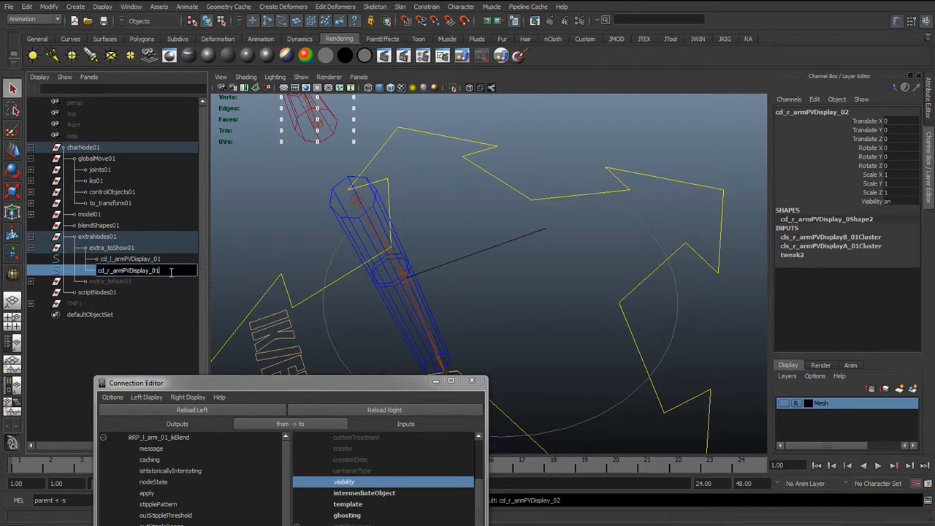
text(1)
key(Return)
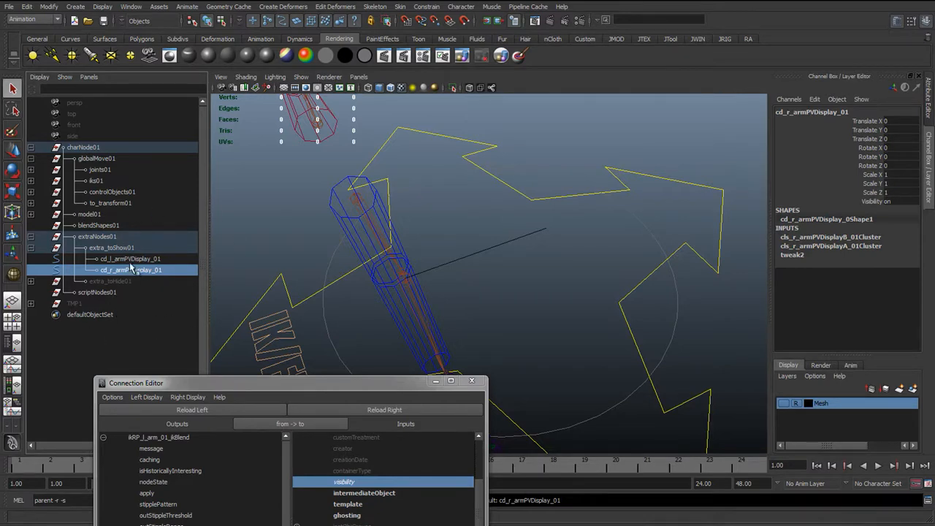
Connect the ikBlend output to the visibility of cd_l_armPVDisplay_01 and close the Connection Editor
click(149, 260)
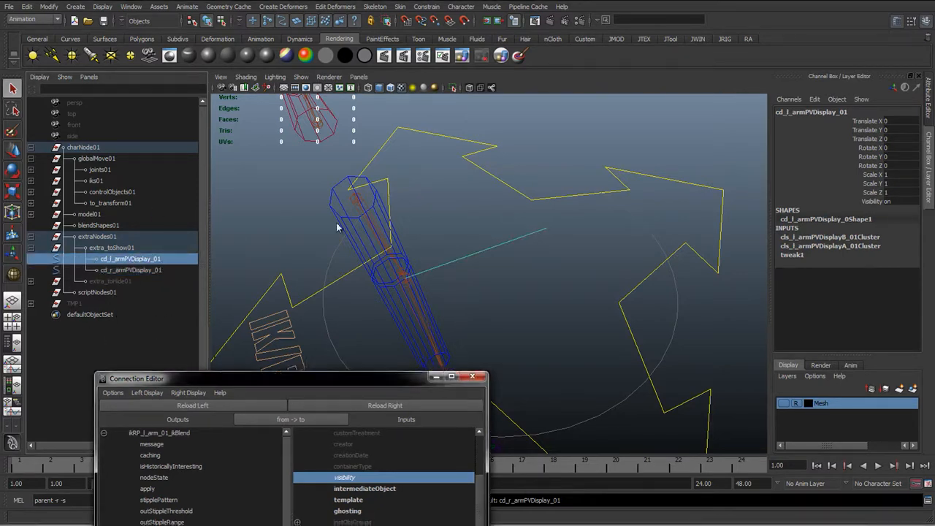
drag(332, 383, 274, 145)
click(315, 174)
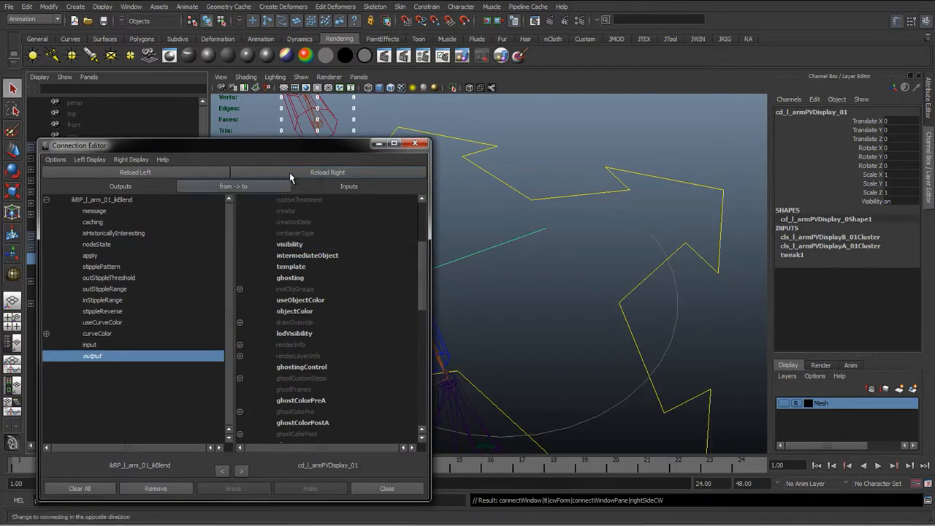
click(291, 246)
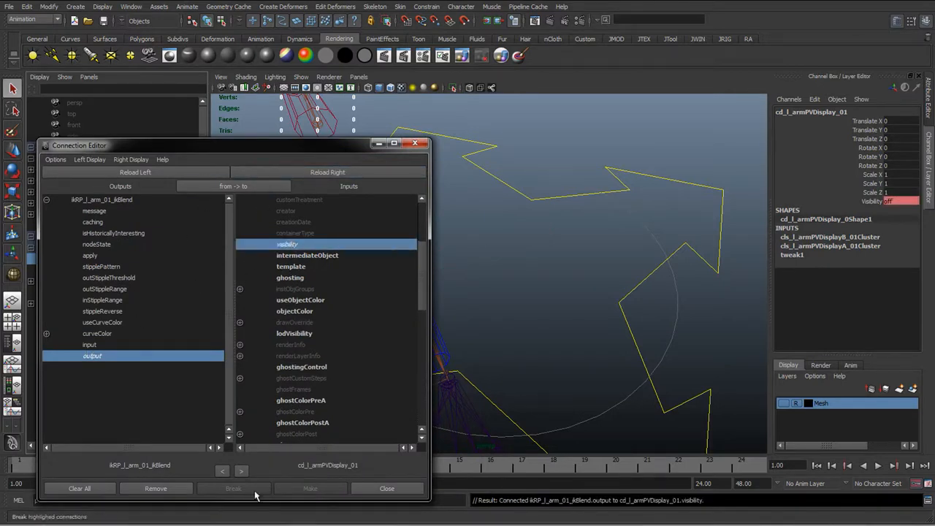
click(387, 488)
Set the global IK/FK control's L Arm IKFK attribute to 0 to test the arm switch, then deselect
alt+drag(409, 380, 355, 383)
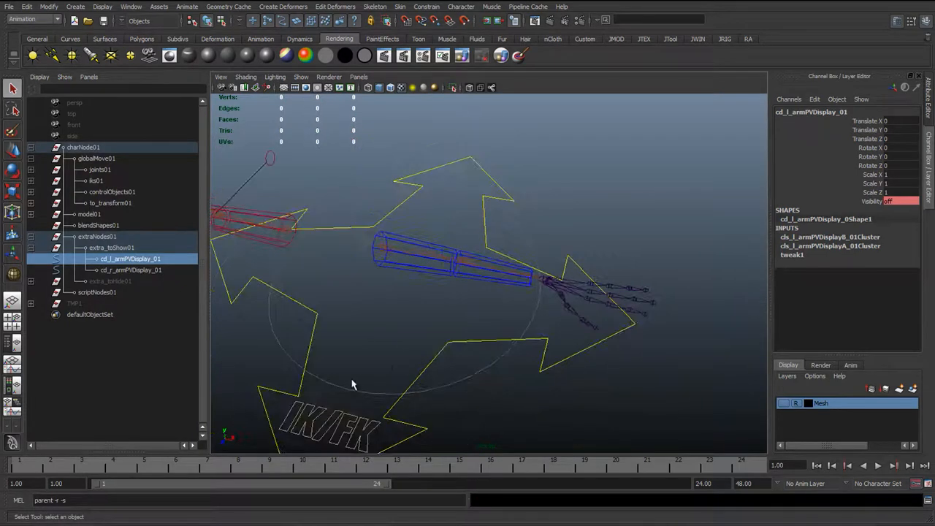
click(403, 399)
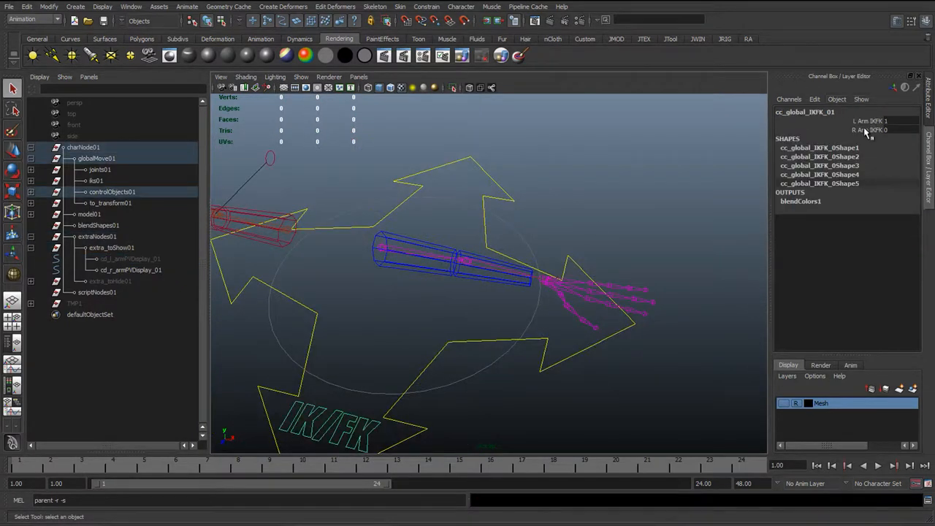
alt+drag(542, 295, 441, 285)
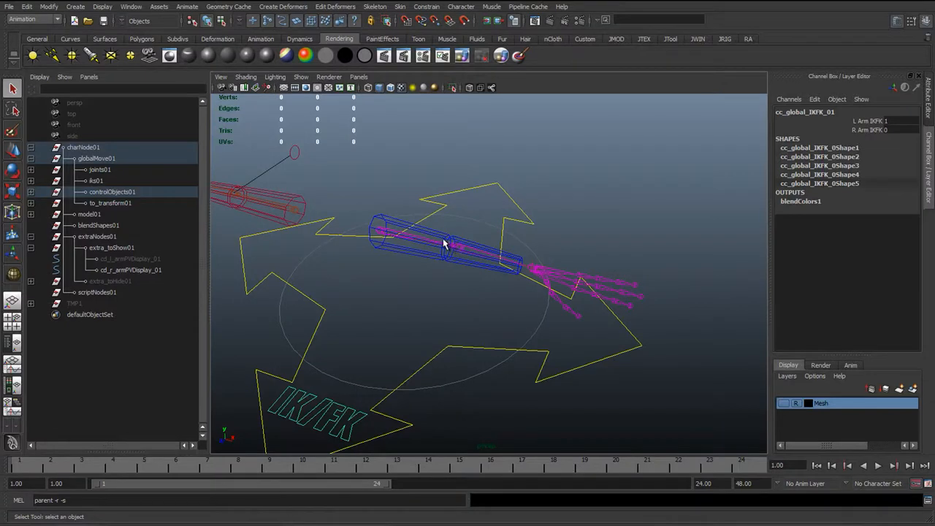
click(883, 122)
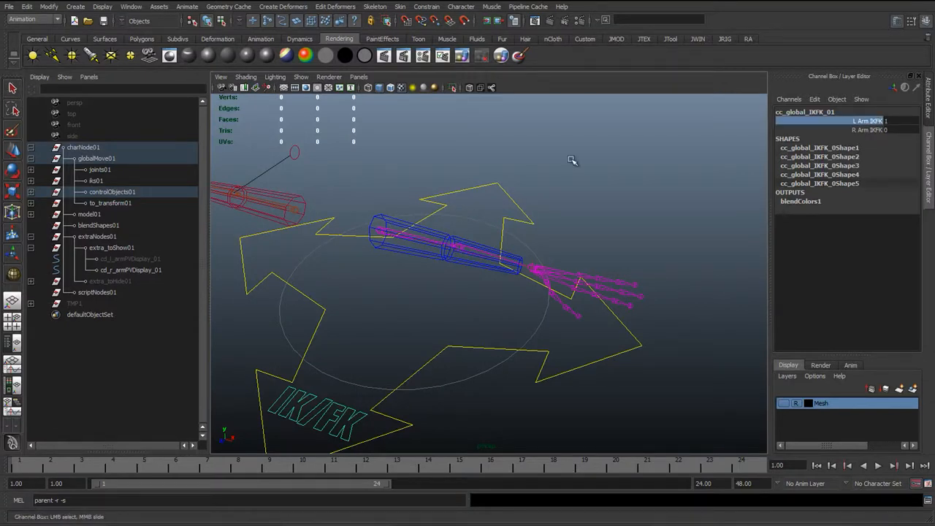
middle_drag(572, 158, 492, 192)
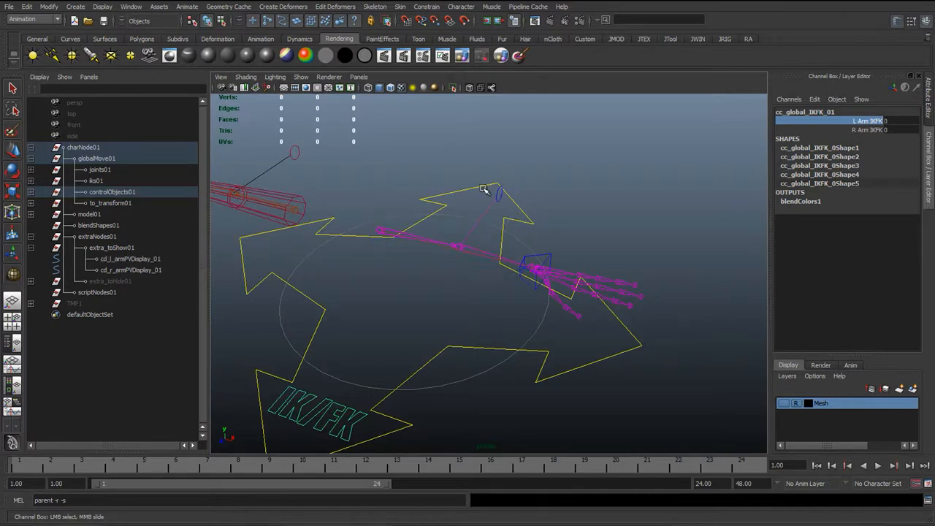
alt+drag(411, 271, 516, 190)
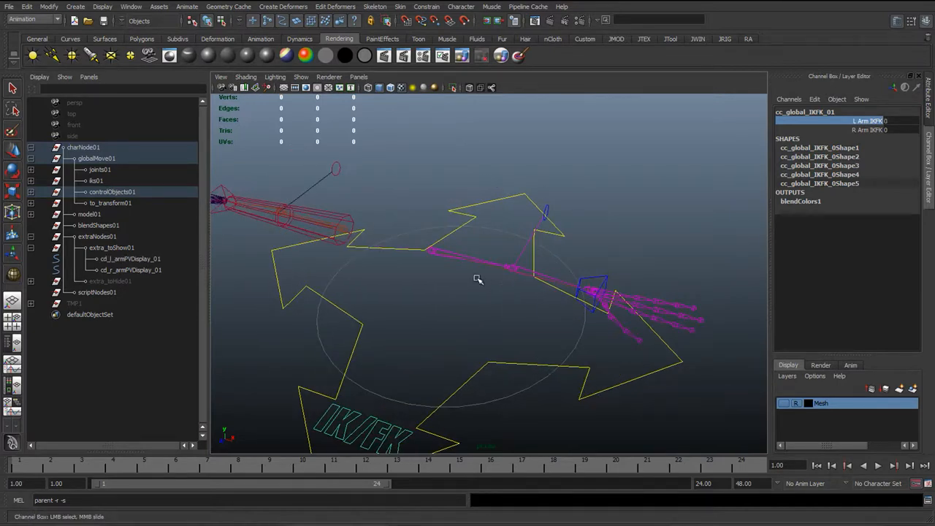
alt+drag(502, 375, 390, 319)
click(326, 294)
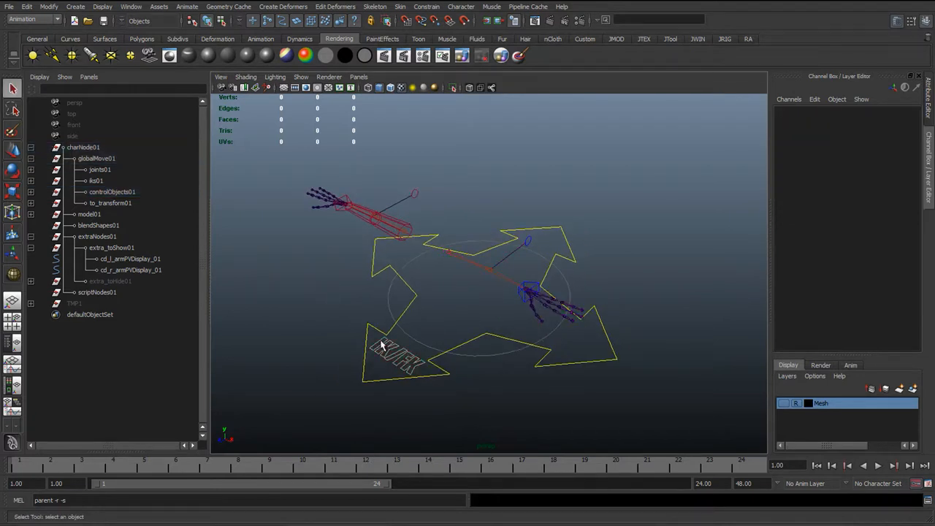